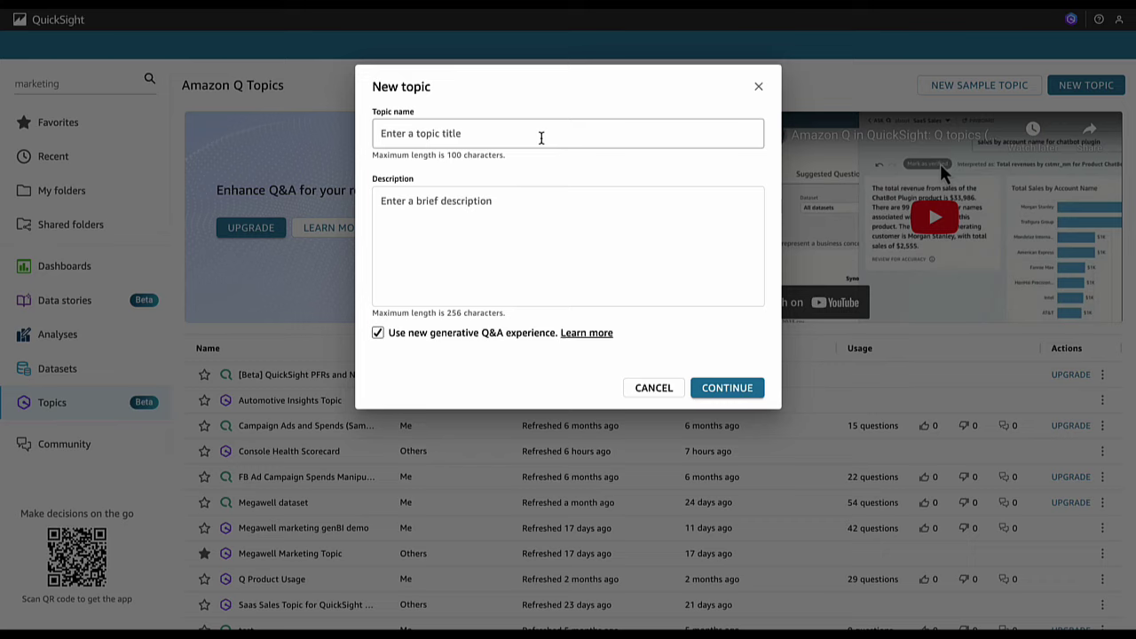
# Name the new topic "Demo Mastering Q topics"
pyautogui.write('Demo Mastering Q topics')
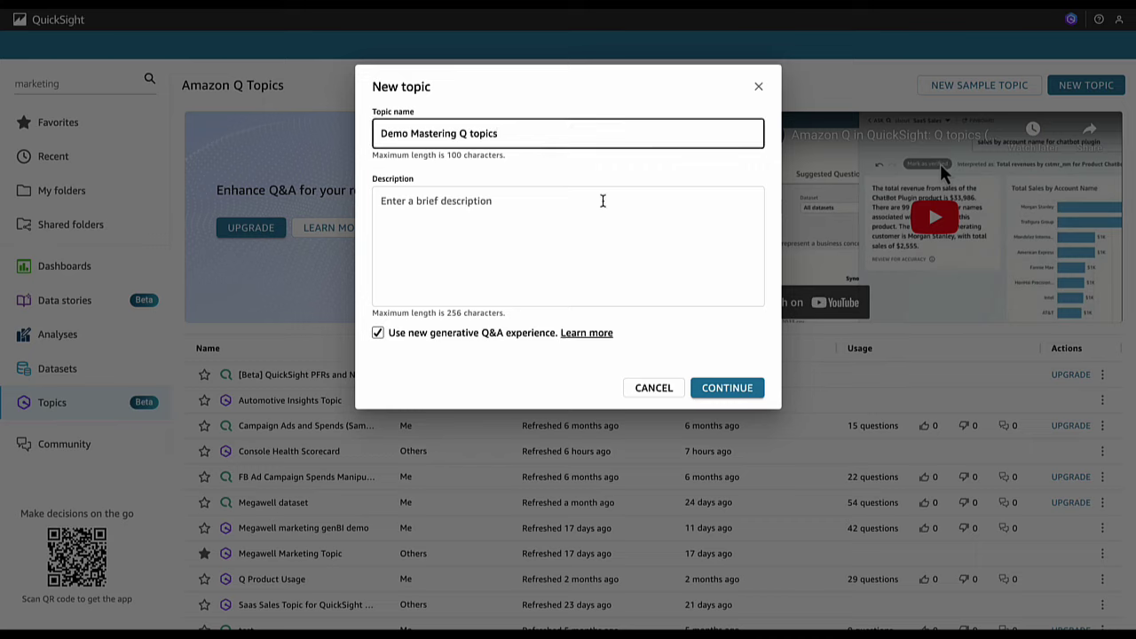
# Set the topic description to "this is for learning how to create a topic for getting the most with generative BI in Amazon Q in QuickSight" and continue
pyautogui.click(560, 207)
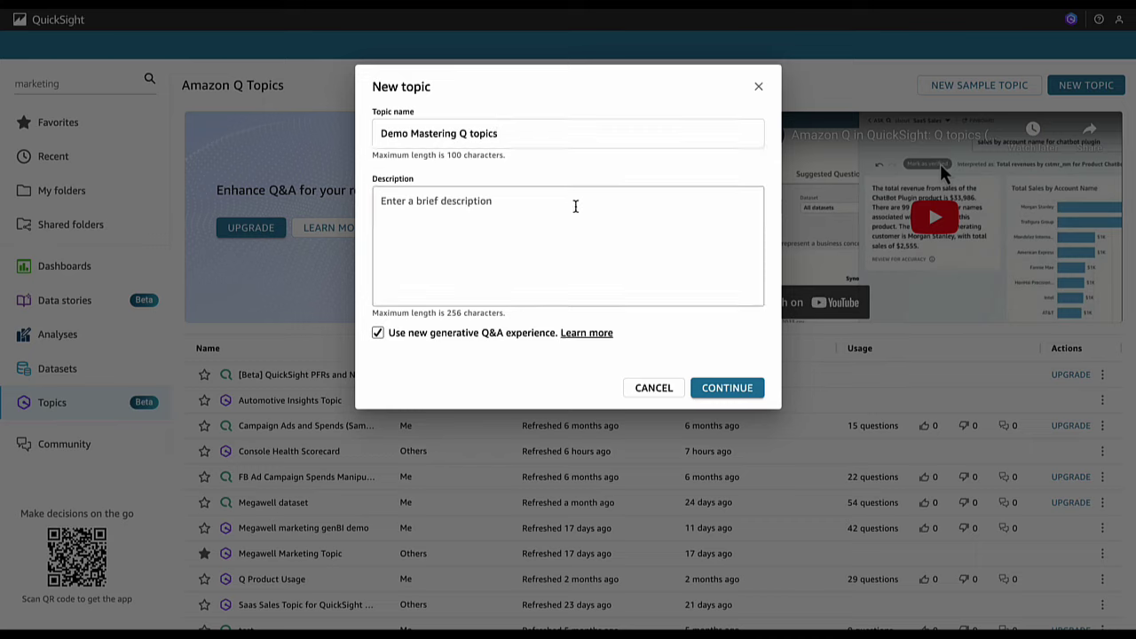
pyautogui.write('t')
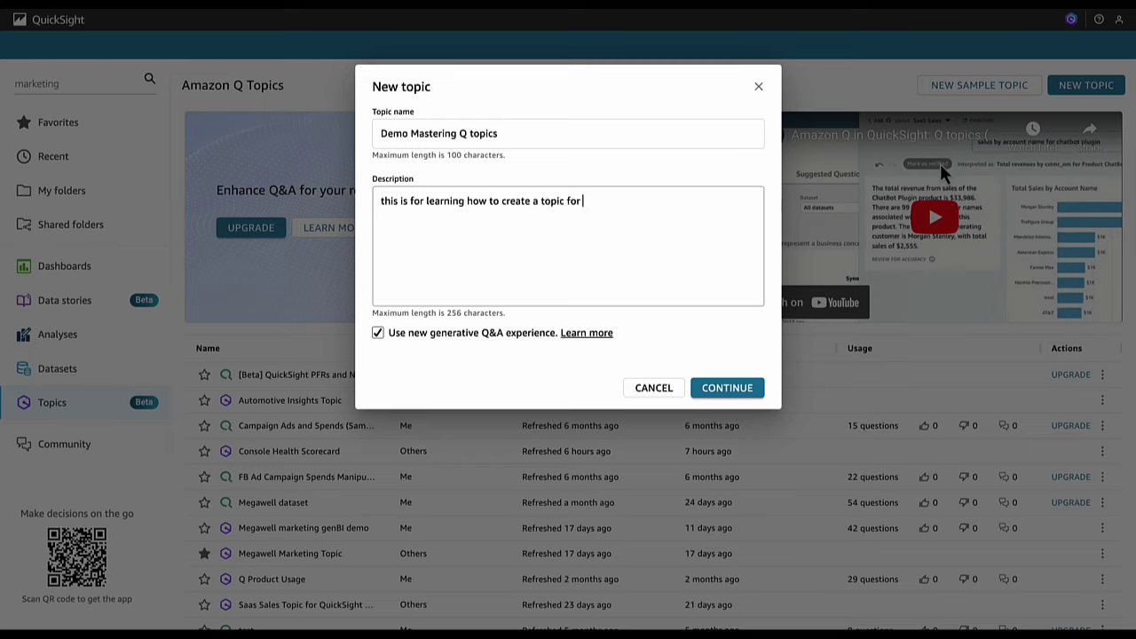
pyautogui.write('ng the most with generative BI')
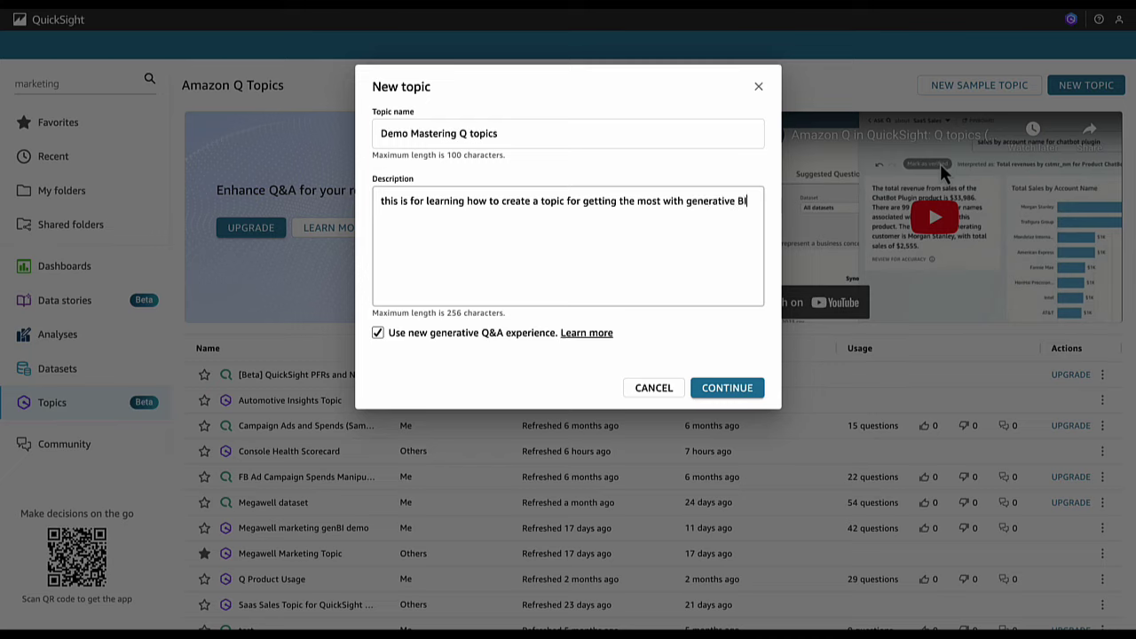
pyautogui.write('mazon Q in QuickSight')
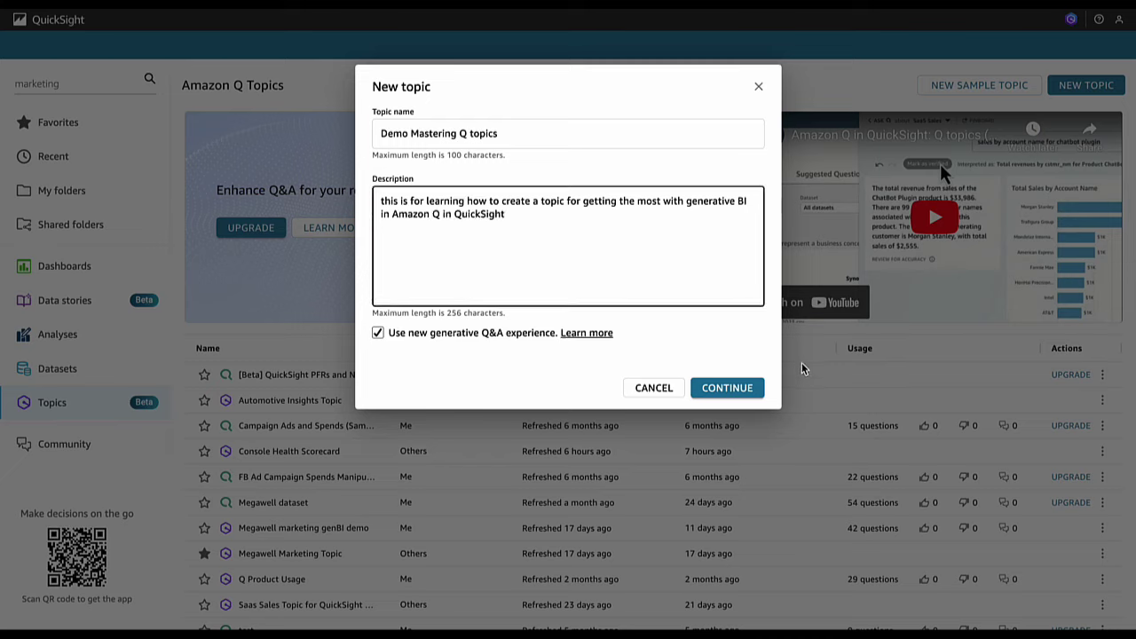
pyautogui.click(381, 336)
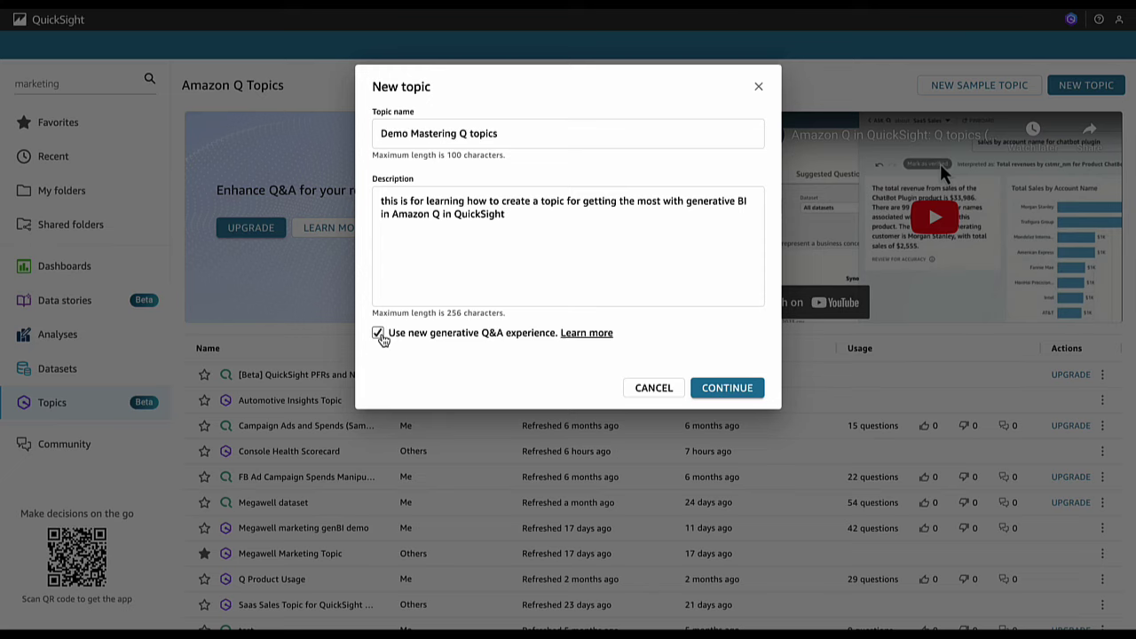
pyautogui.click(735, 388)
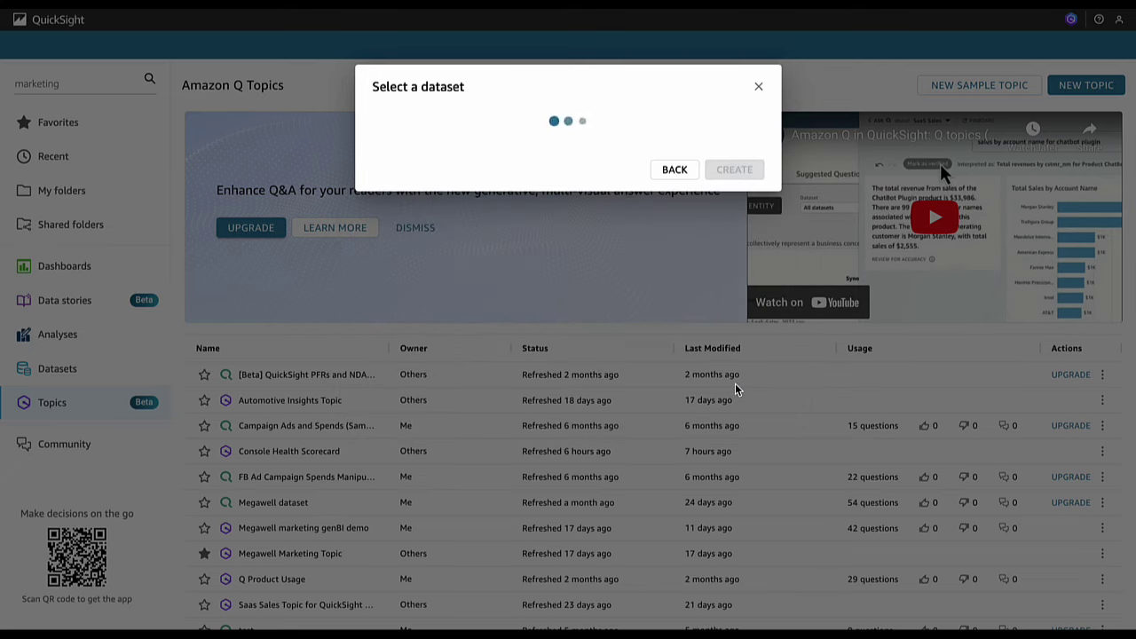
# Search the datasets for "mark", select Marketing dummy dataset and create the topic from it
pyautogui.click(530, 123)
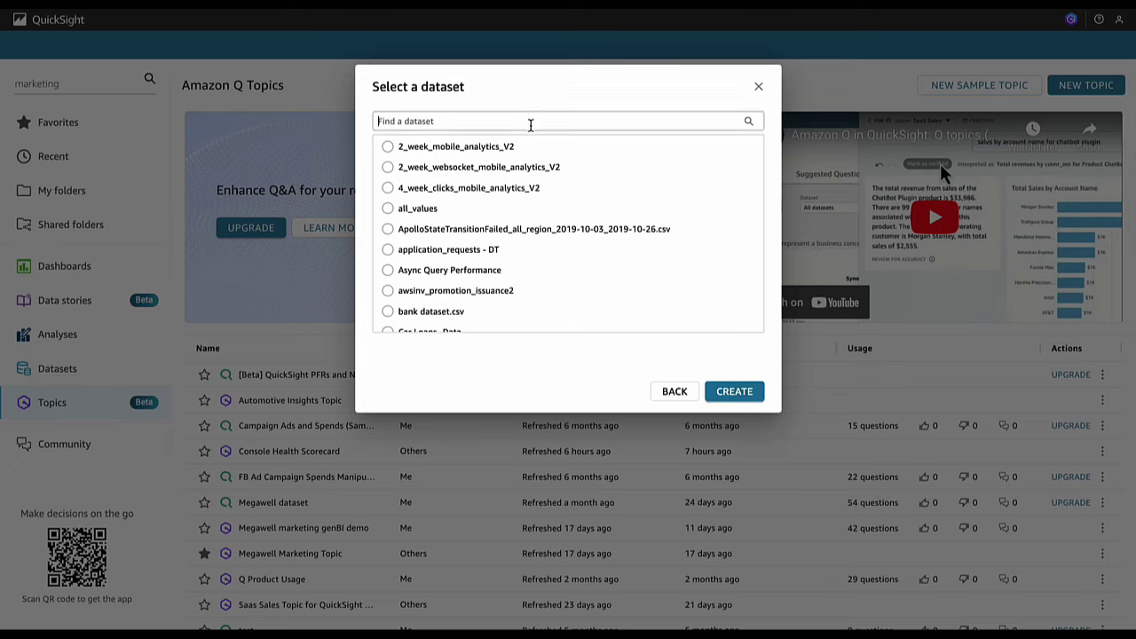
pyautogui.write('mark')
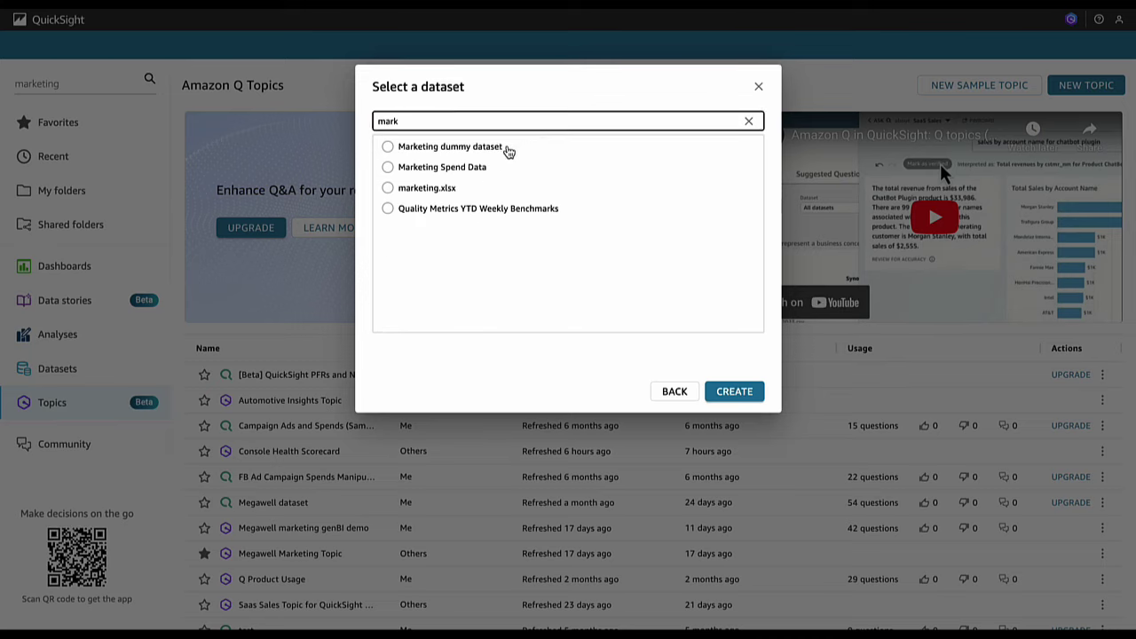
pyautogui.click(495, 148)
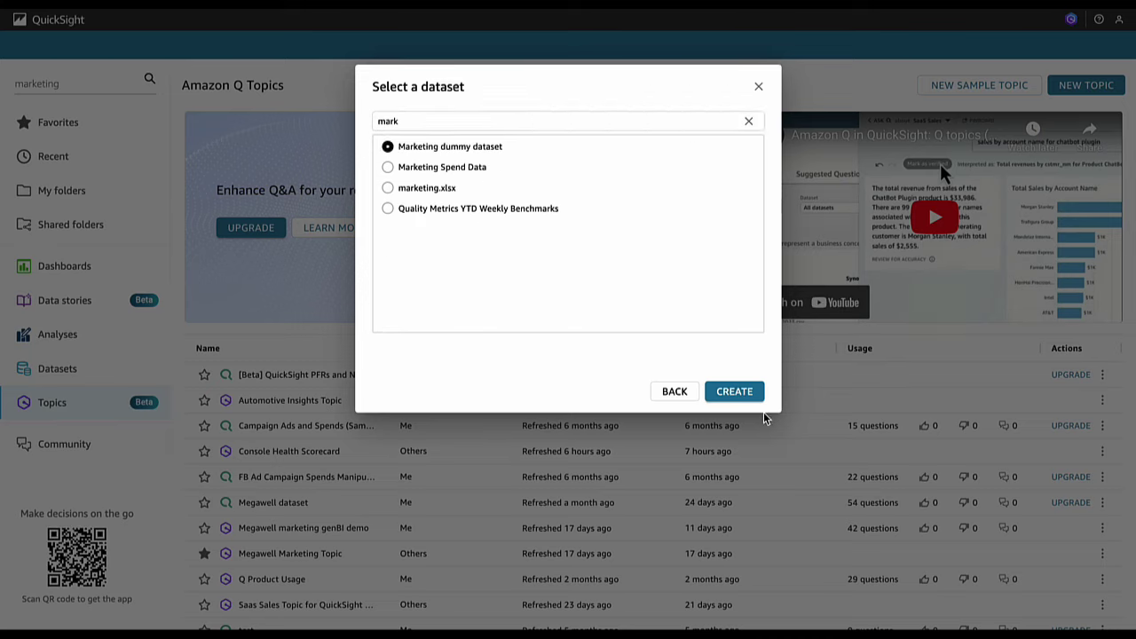
pyautogui.click(739, 393)
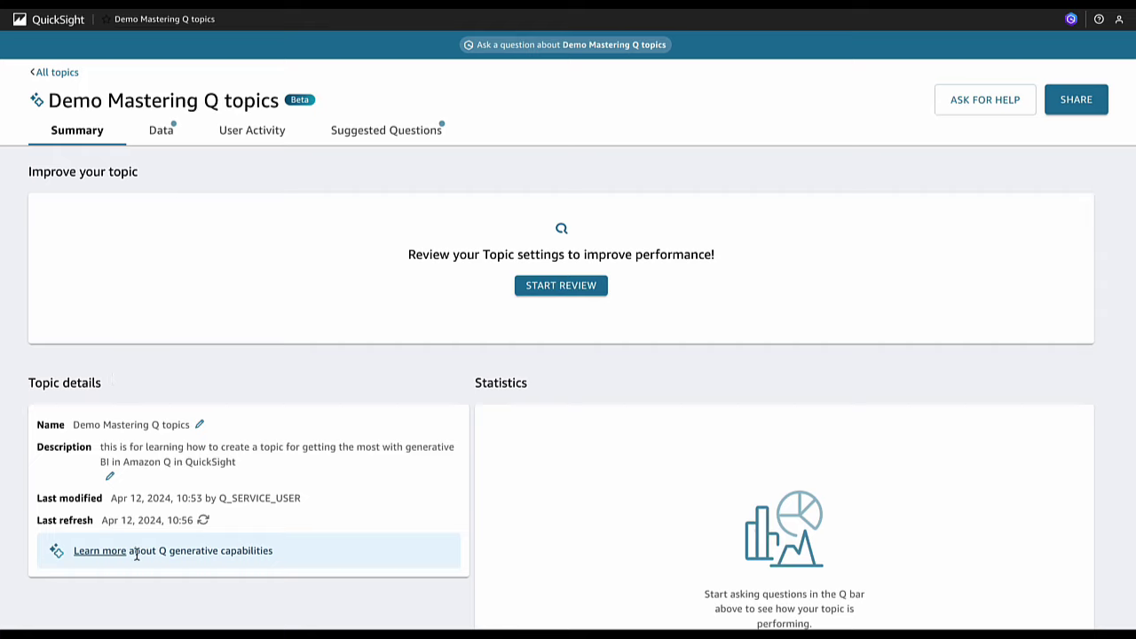
# Open the topic's data fields and dismiss the named-entity tip and the topic review prompt
pyautogui.click(167, 136)
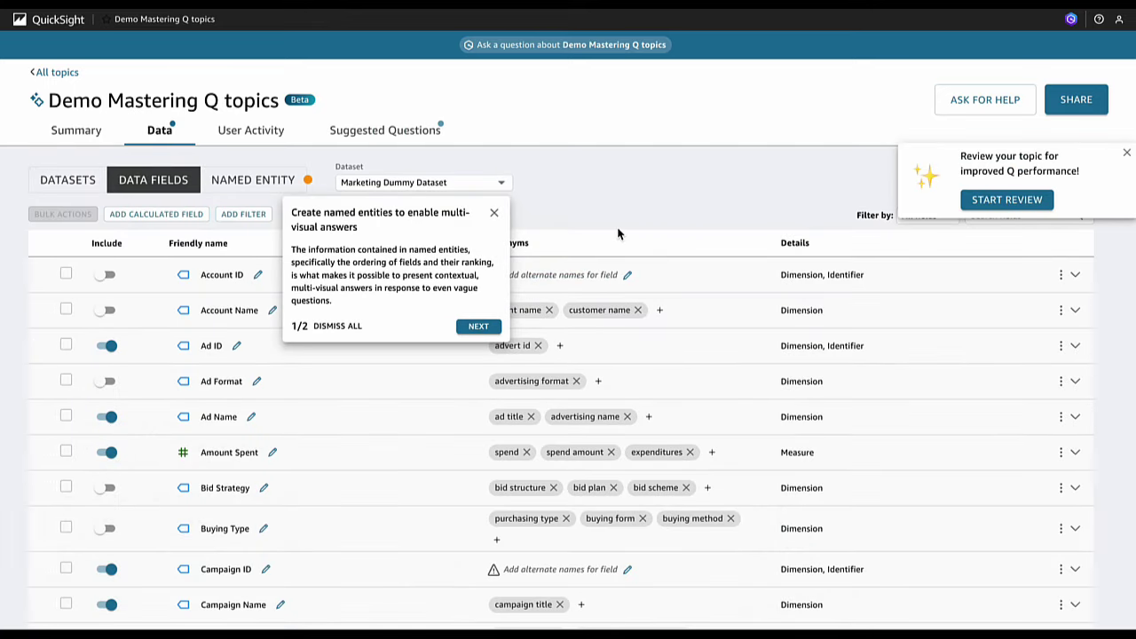
pyautogui.click(493, 212)
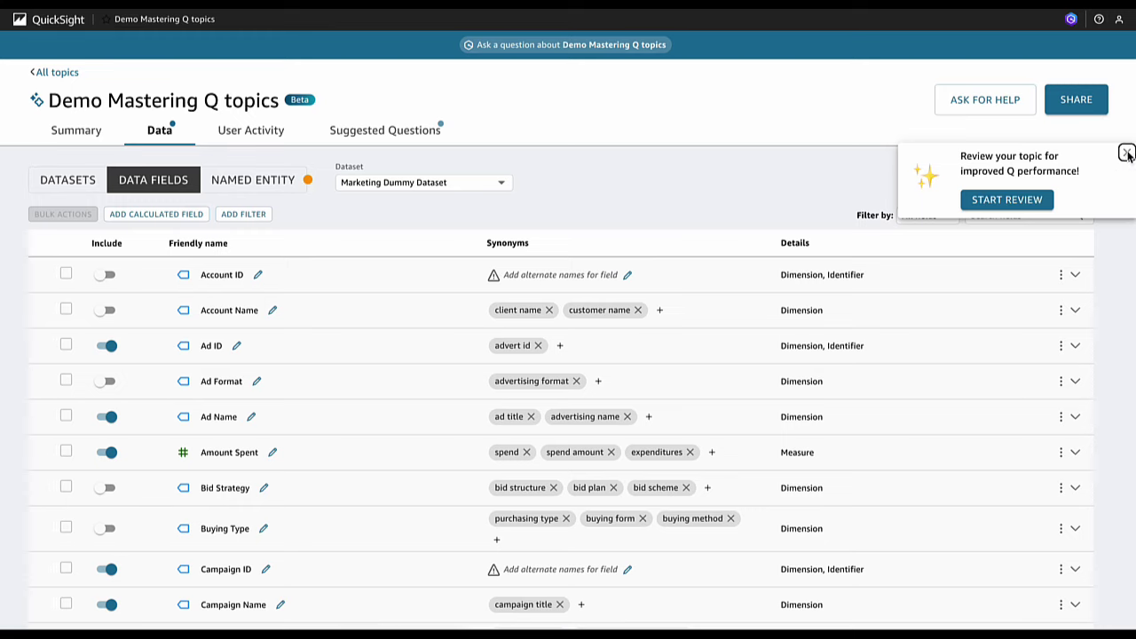
pyautogui.click(1127, 152)
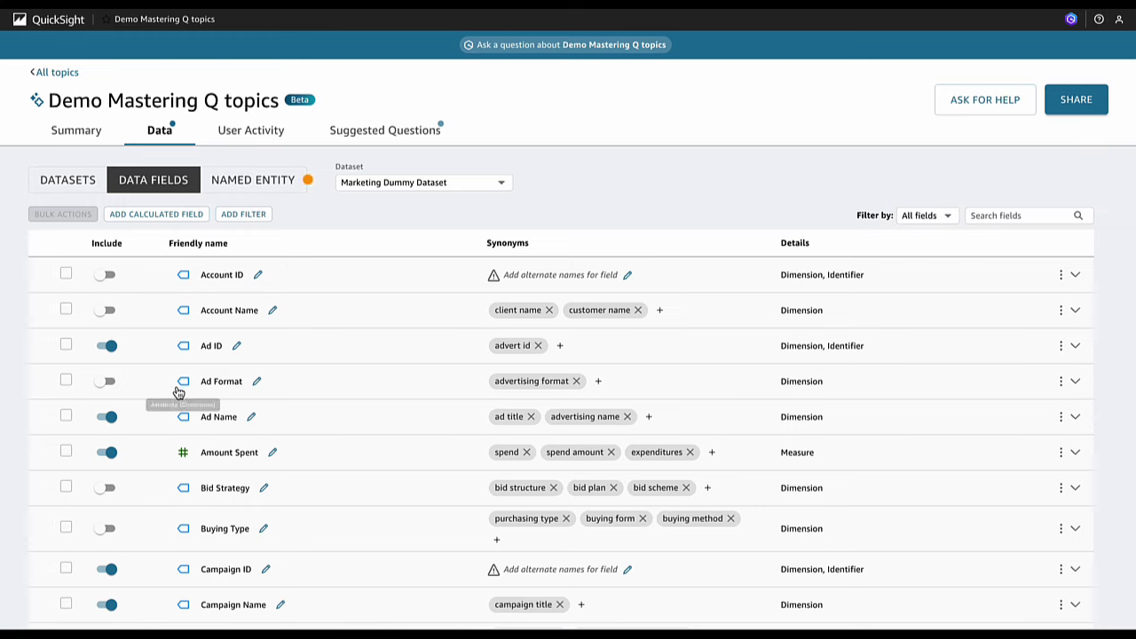
# Include the Account Name and Ad Format fields in the topic, and exclude Ad ID and Campaign ID
pyautogui.scroll(-1, 177, 395)
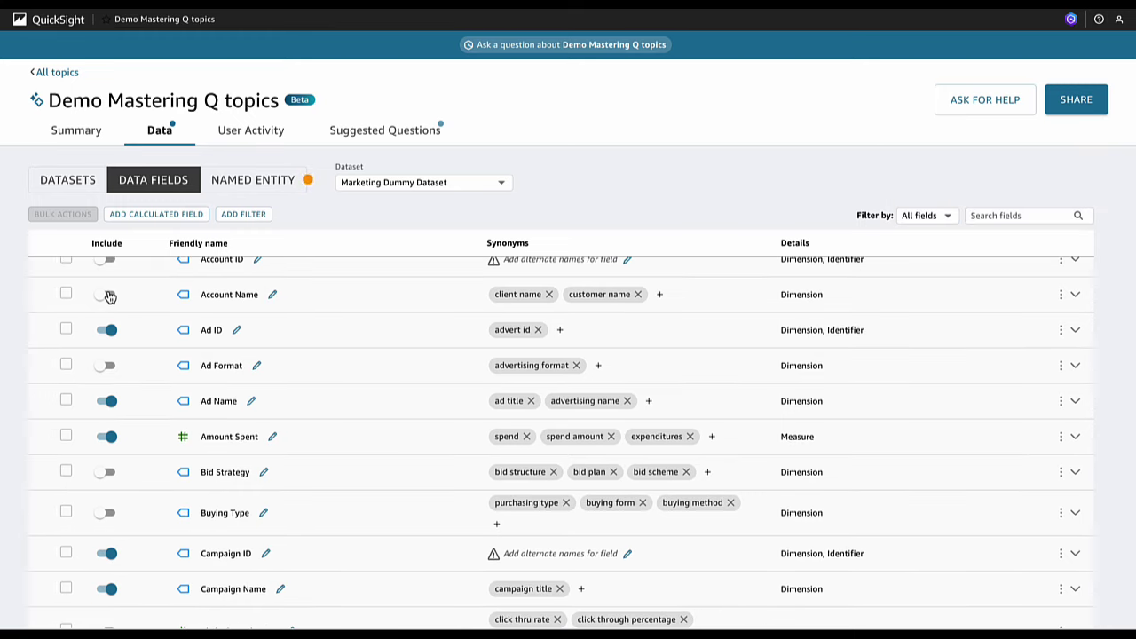
pyautogui.click(107, 298)
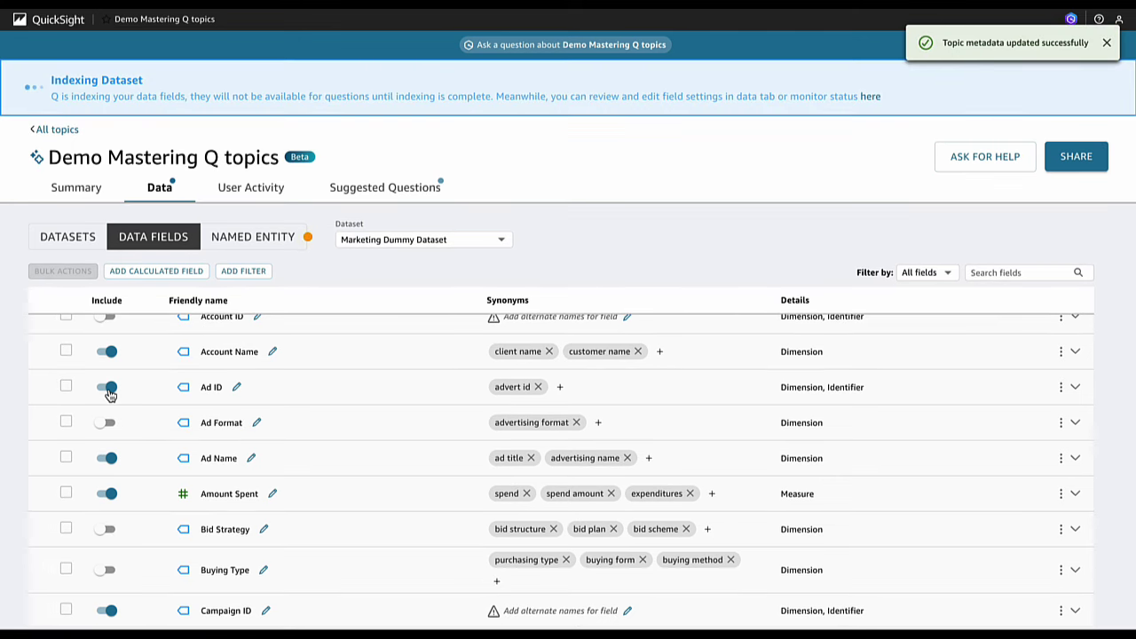
pyautogui.click(108, 388)
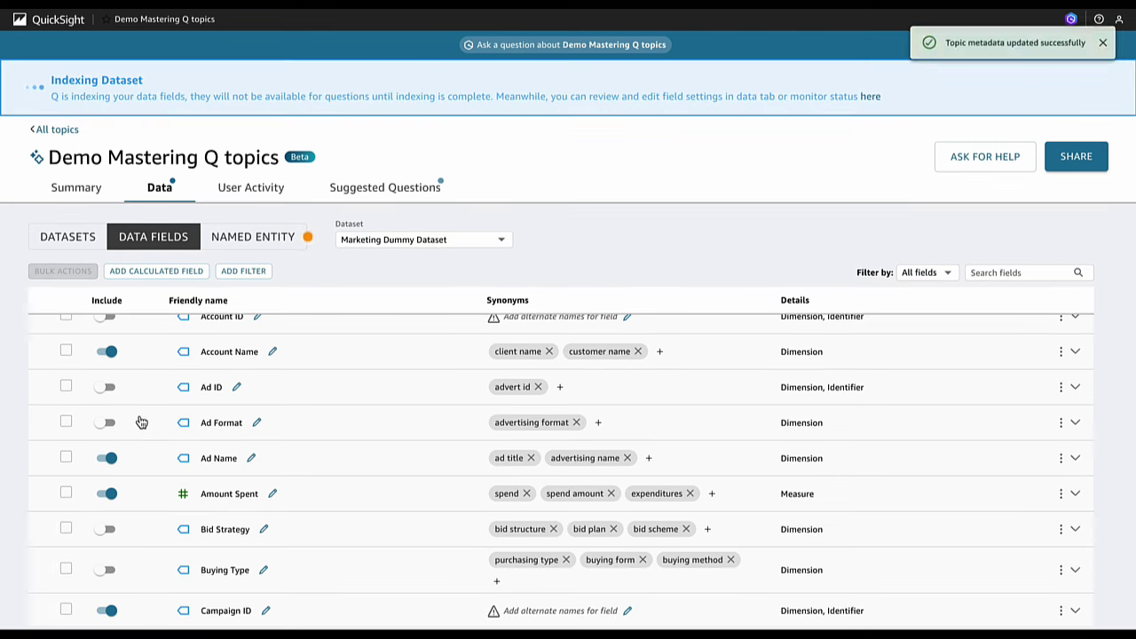
pyautogui.scroll(-1, 141, 422)
pyautogui.scroll(-1, 140, 421)
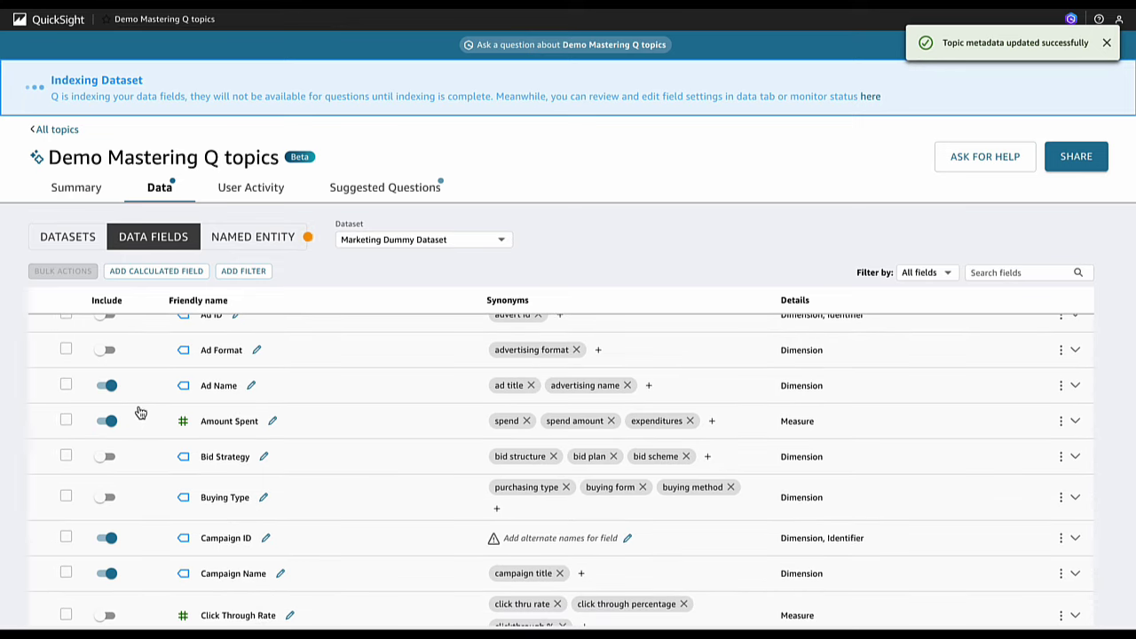
pyautogui.click(104, 355)
pyautogui.scroll(-1, 107, 484)
pyautogui.scroll(-3, 107, 483)
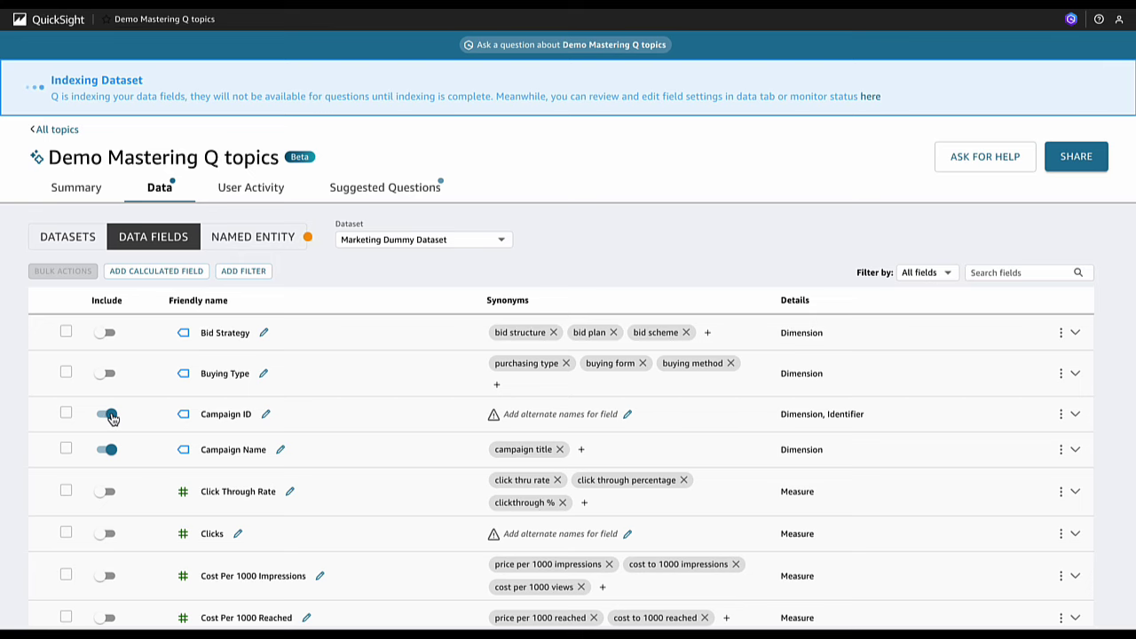
pyautogui.click(113, 418)
# Include the Click Through Rate, Clicks, Cost Per 1000 Impressions, Cost Per 1000 Reached and Cost Per Click fields, leaving the Cost Per Click details collapsed
pyautogui.scroll(-1, 117, 515)
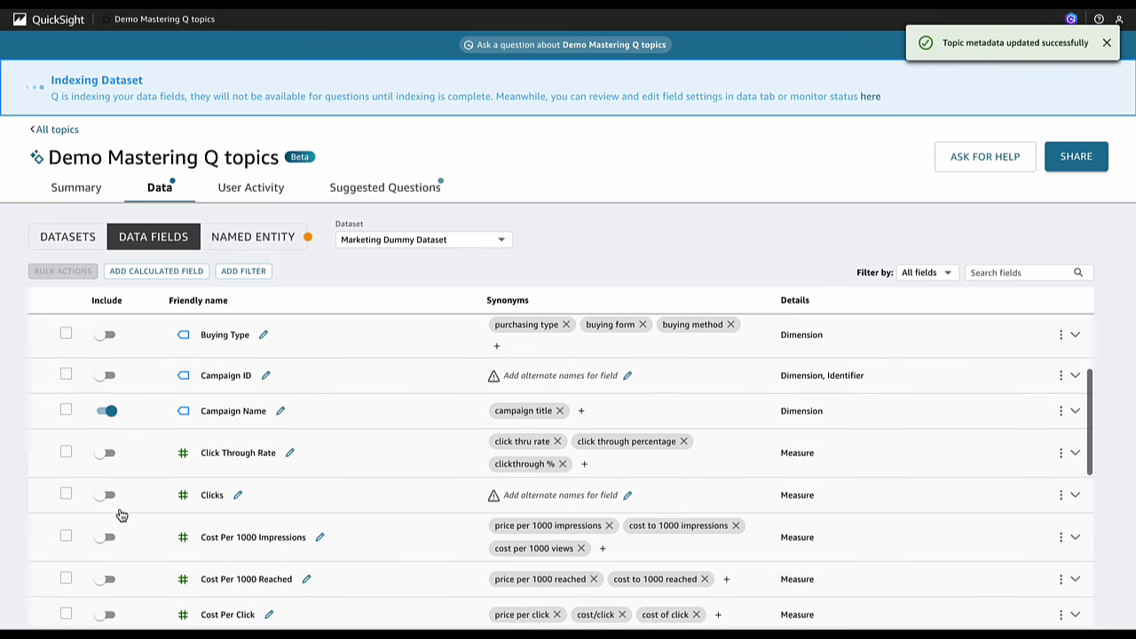
pyautogui.click(107, 453)
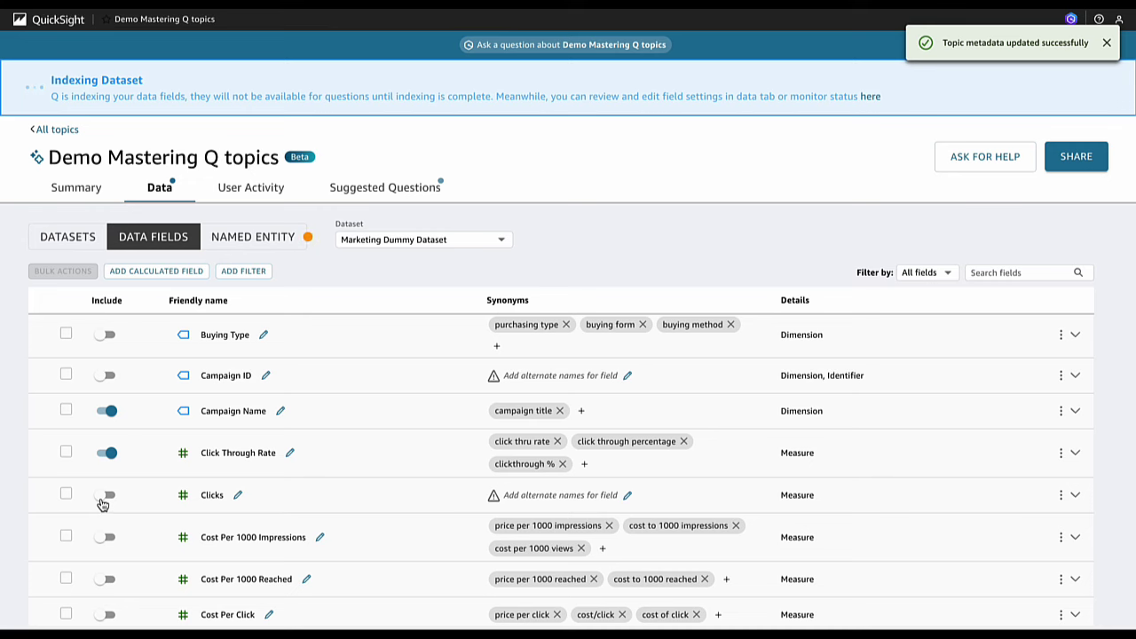
pyautogui.click(106, 497)
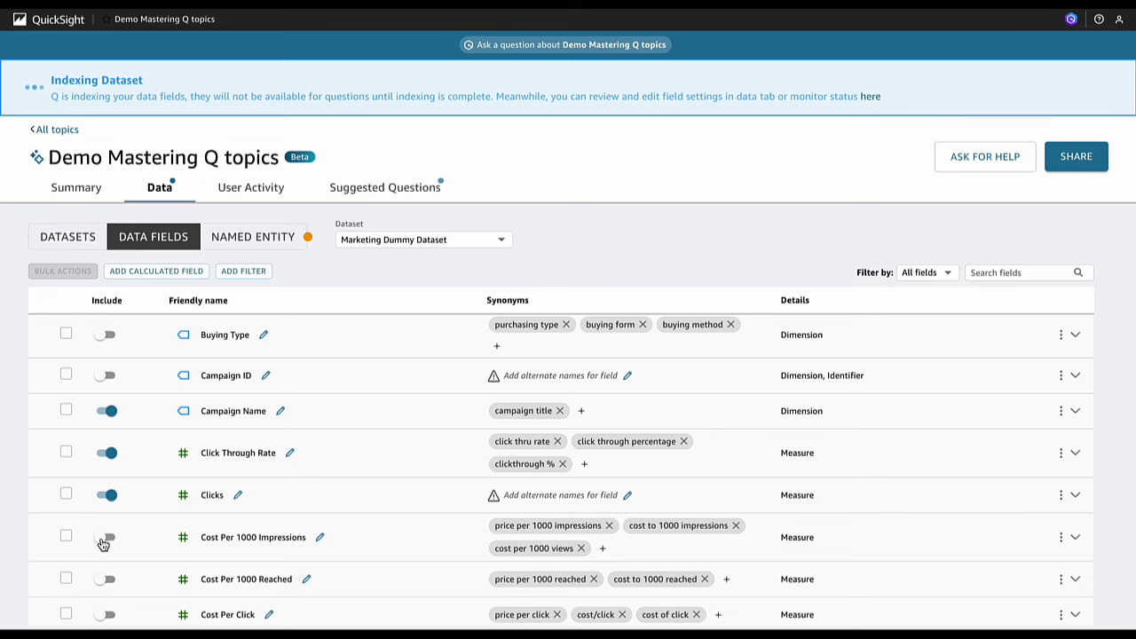
pyautogui.click(106, 549)
pyautogui.scroll(1, 115, 355)
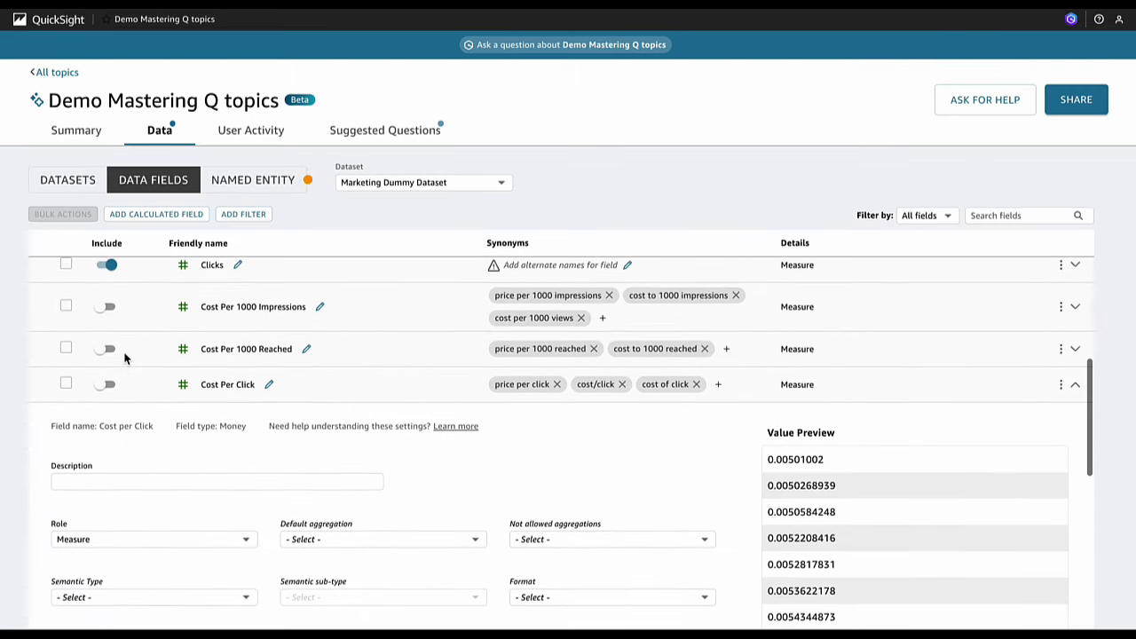
pyautogui.click(105, 308)
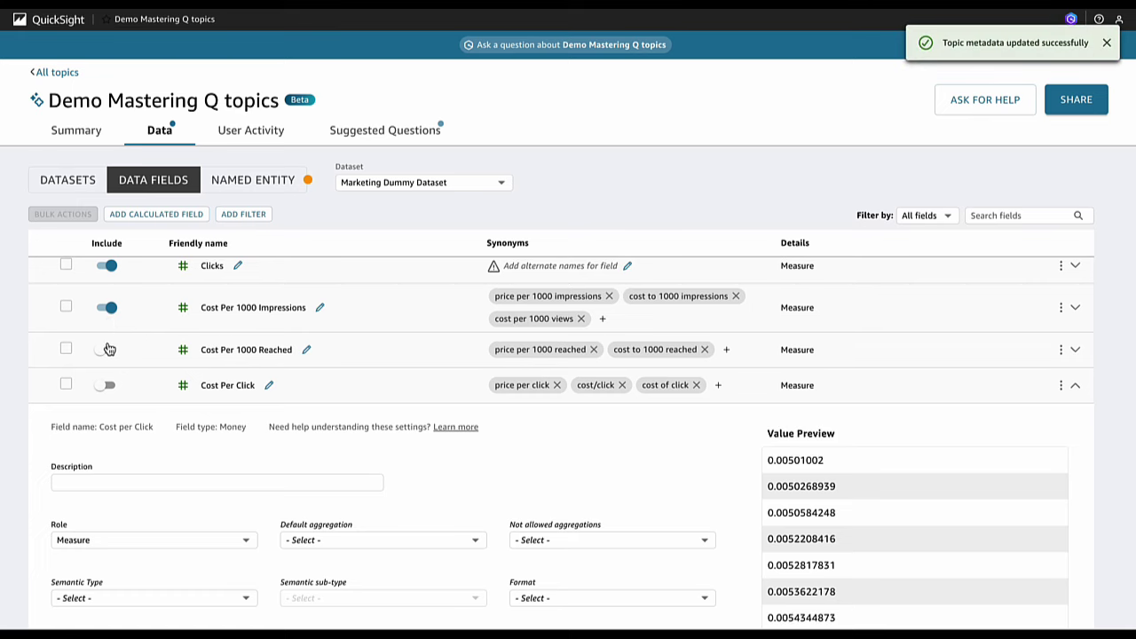
pyautogui.click(106, 350)
pyautogui.click(105, 385)
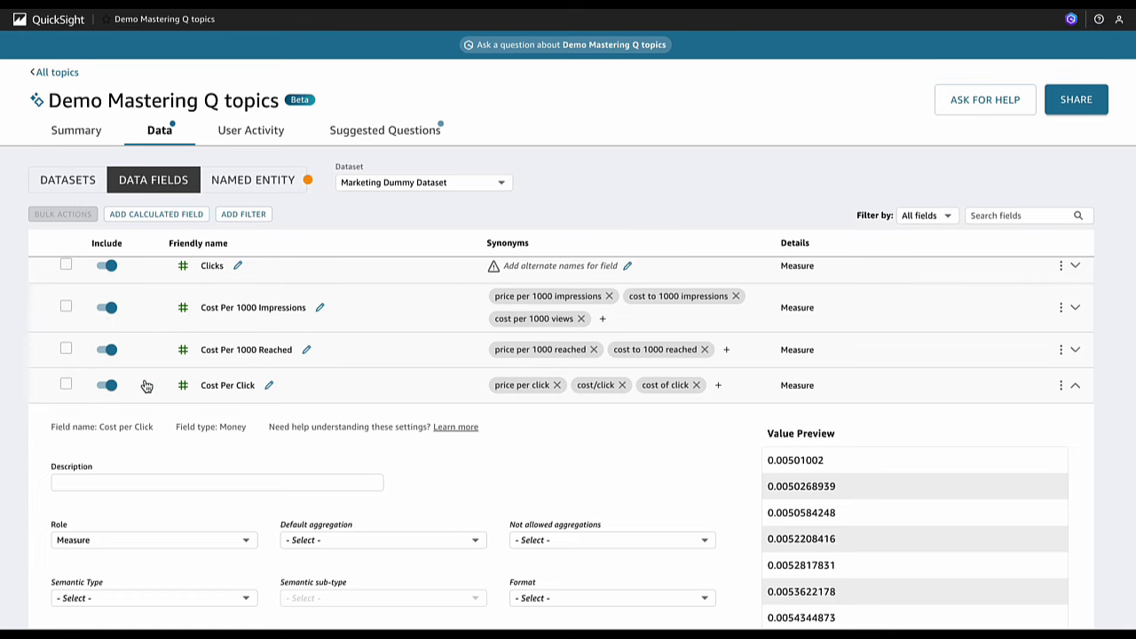
pyautogui.click(144, 385)
# Include the Cost Per Page Engagement and Cost Per Page Like fields in the topic
pyautogui.scroll(-1, 138, 457)
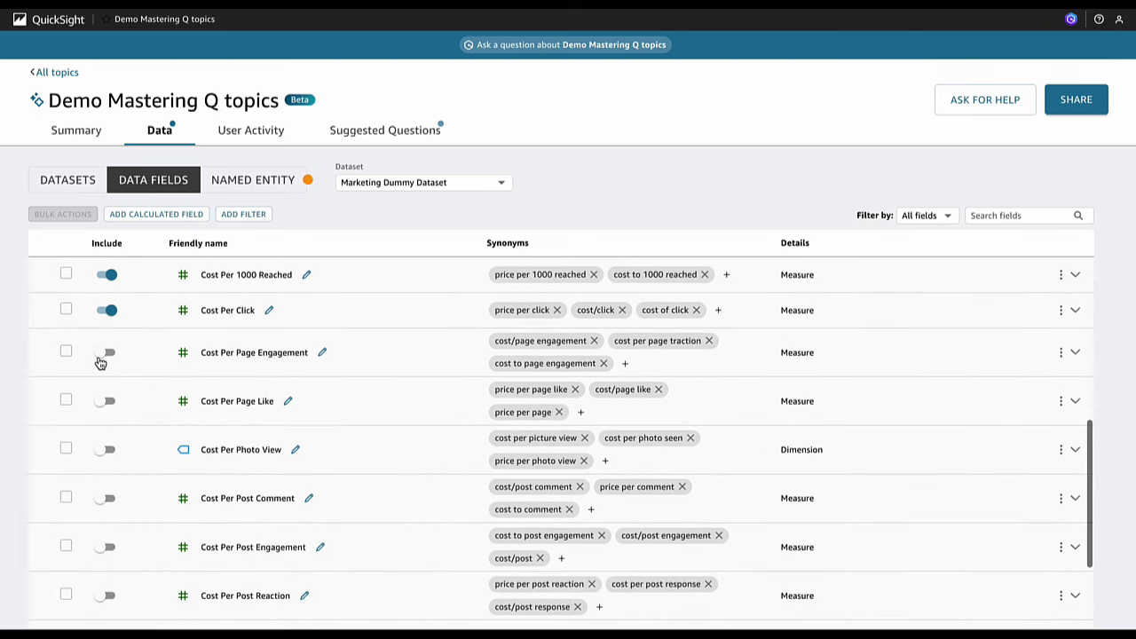
pyautogui.click(101, 359)
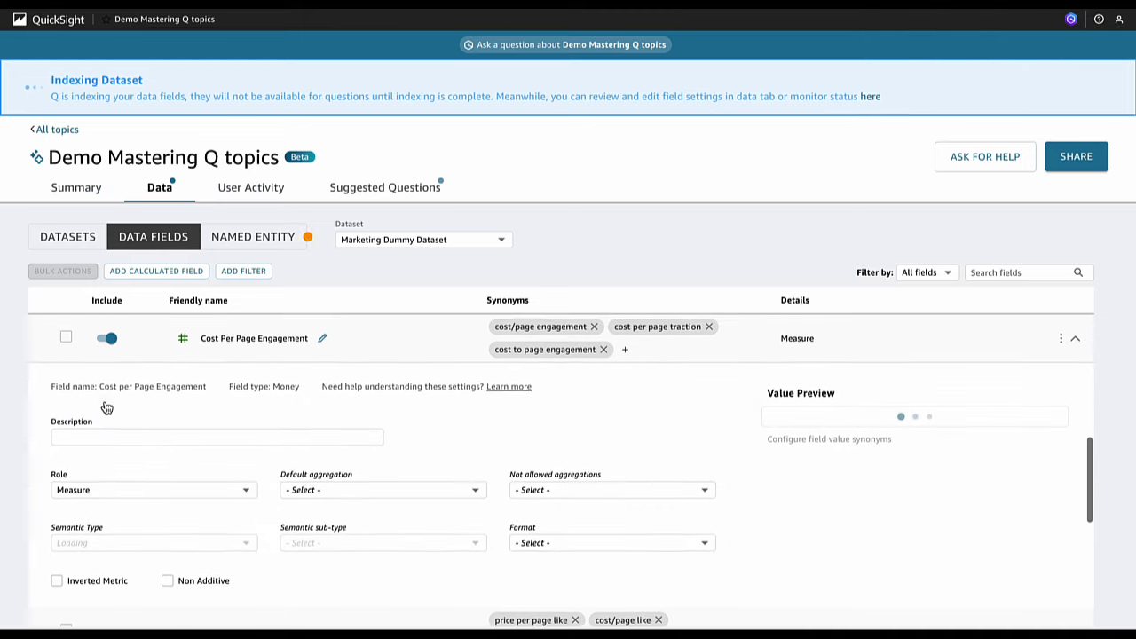
pyautogui.click(145, 335)
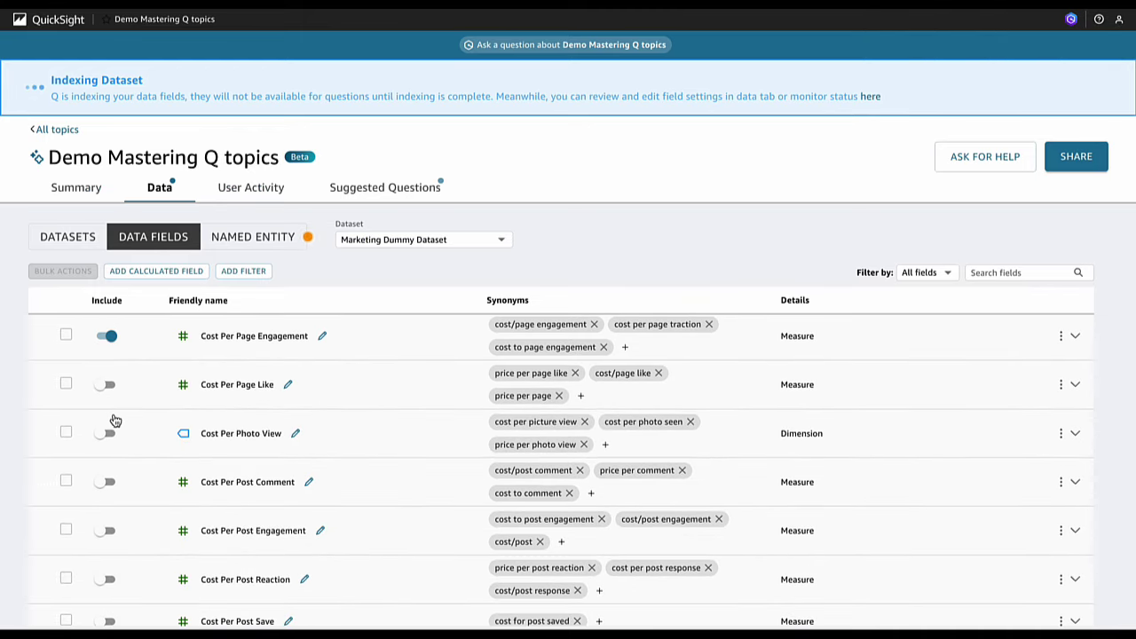
pyautogui.click(104, 387)
# Include the Cost Per Post Comment, Cost Per Post Engagement, Cost Per Post Reaction and Cost Per Post Save fields
pyautogui.scroll(-4, 151, 392)
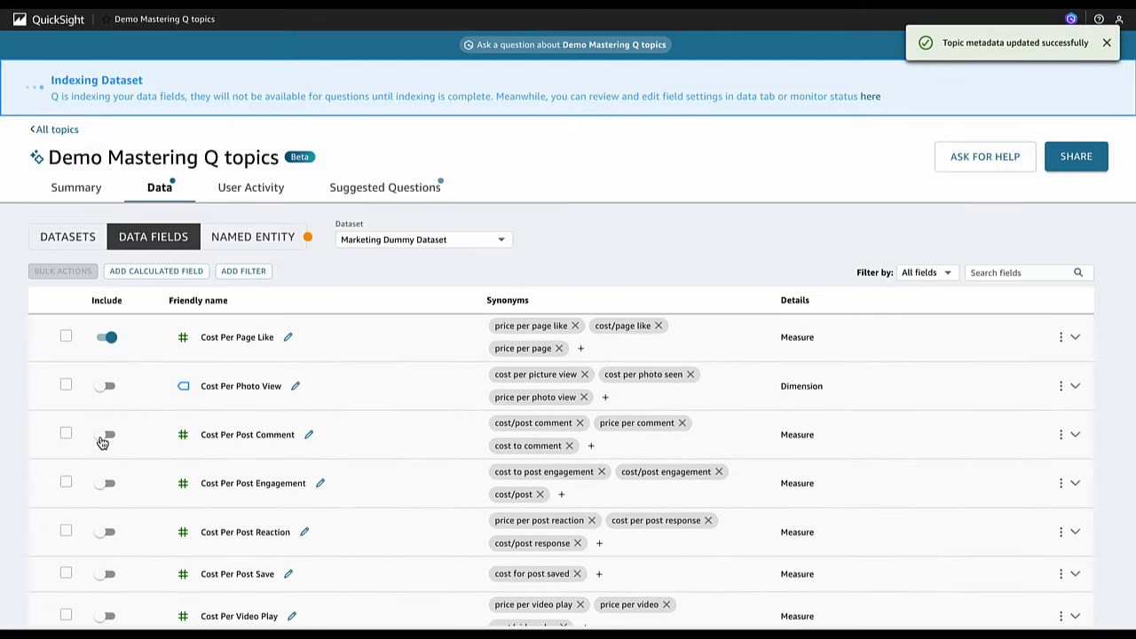
pyautogui.click(104, 436)
pyautogui.click(108, 486)
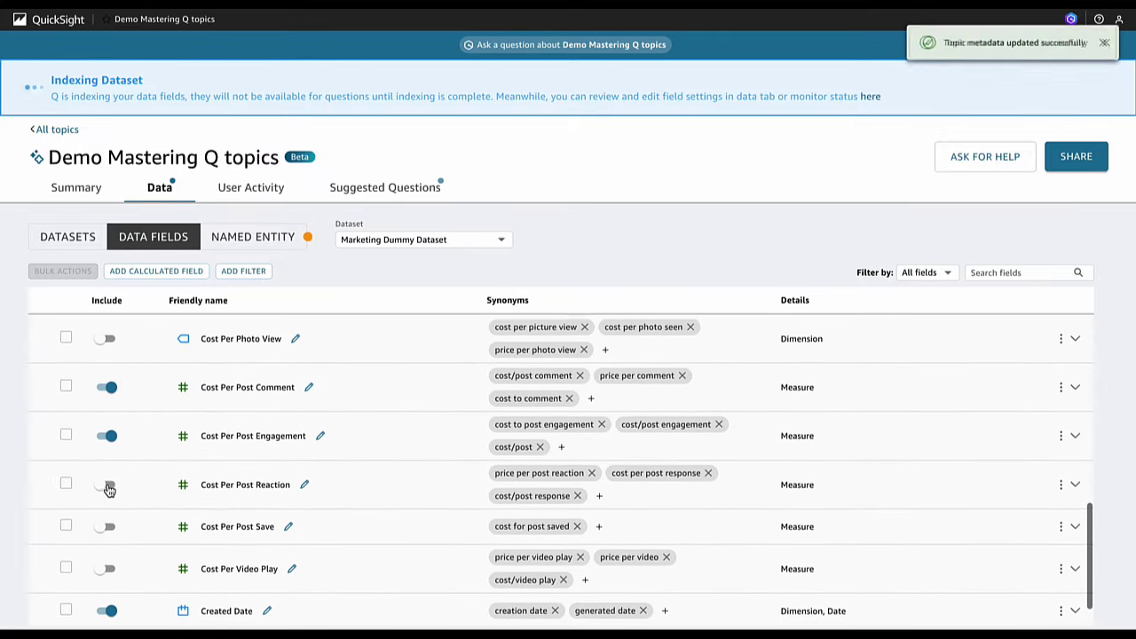
pyautogui.click(107, 486)
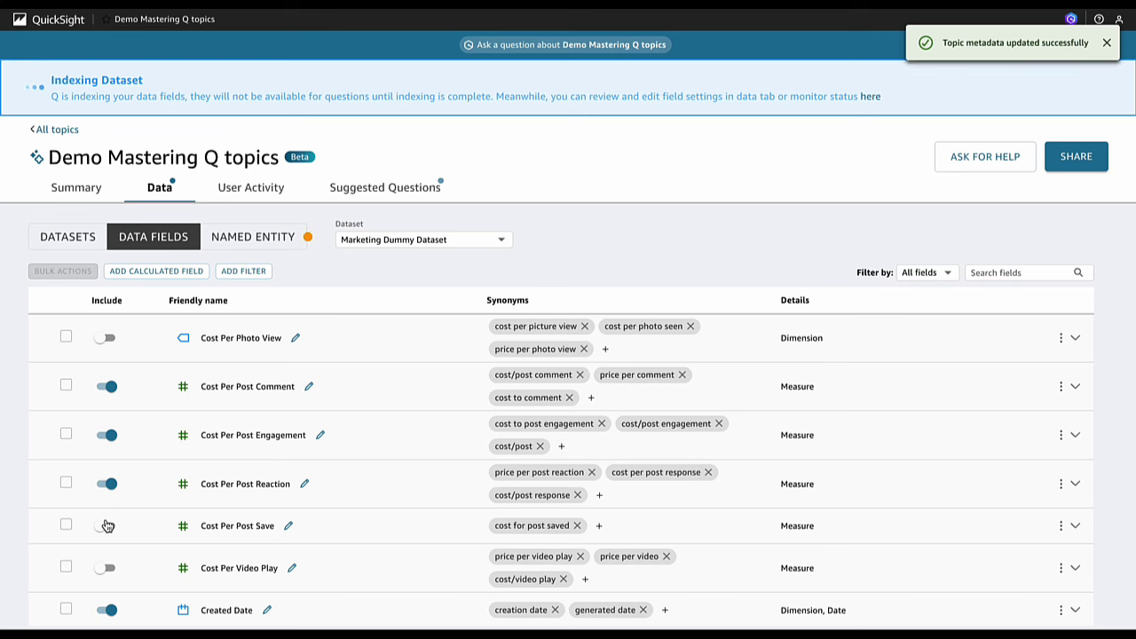
pyautogui.click(107, 526)
# Include the Link Clicks, Outbound Clicks and Page Engagement measures in the topic
pyautogui.scroll(-2, 128, 564)
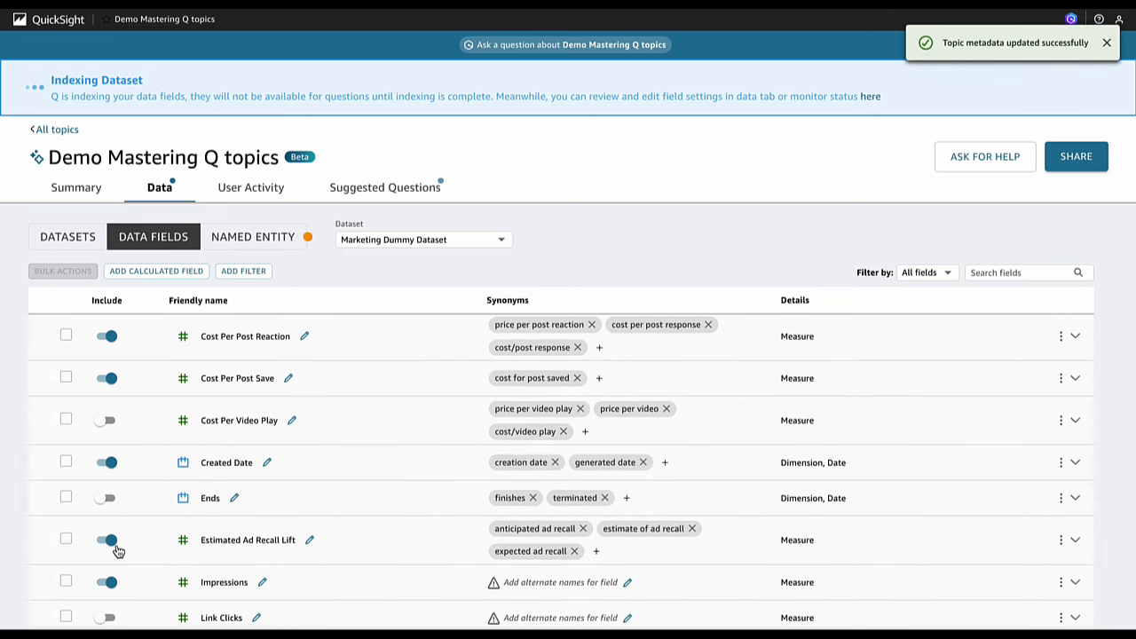
pyautogui.scroll(-2, 114, 552)
pyautogui.click(106, 524)
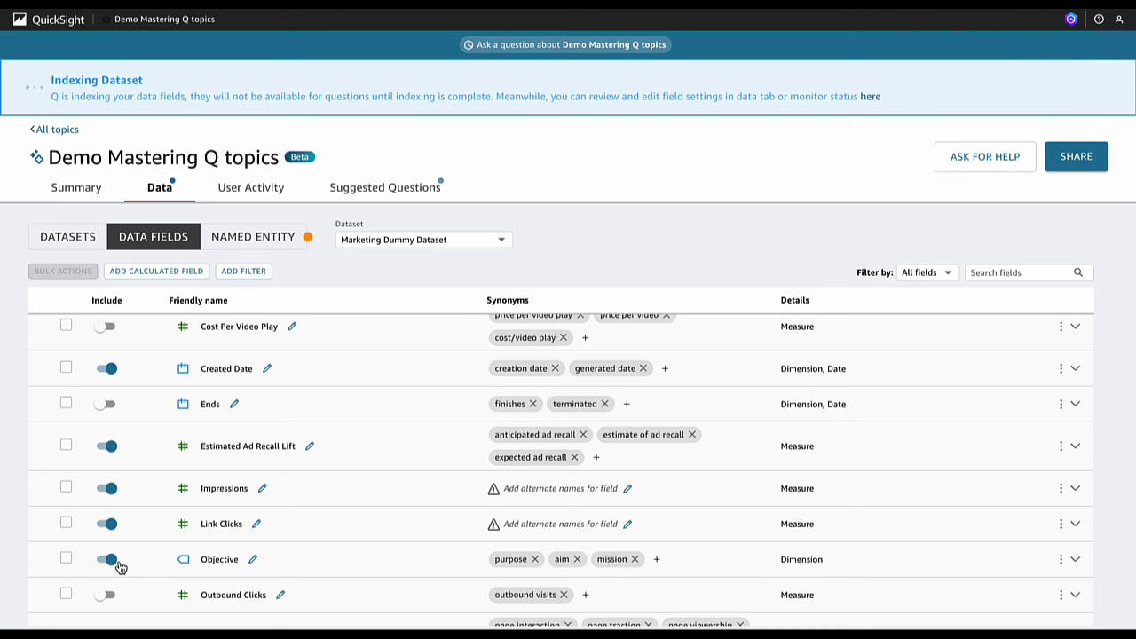
pyautogui.scroll(-2, 113, 559)
pyautogui.click(106, 498)
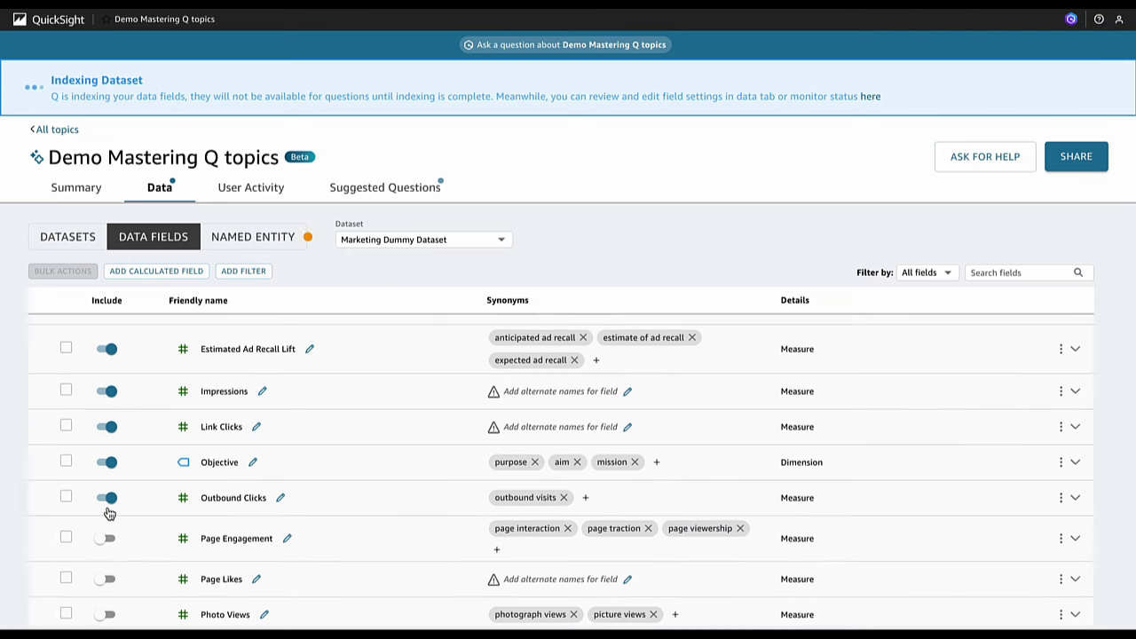
pyautogui.click(107, 538)
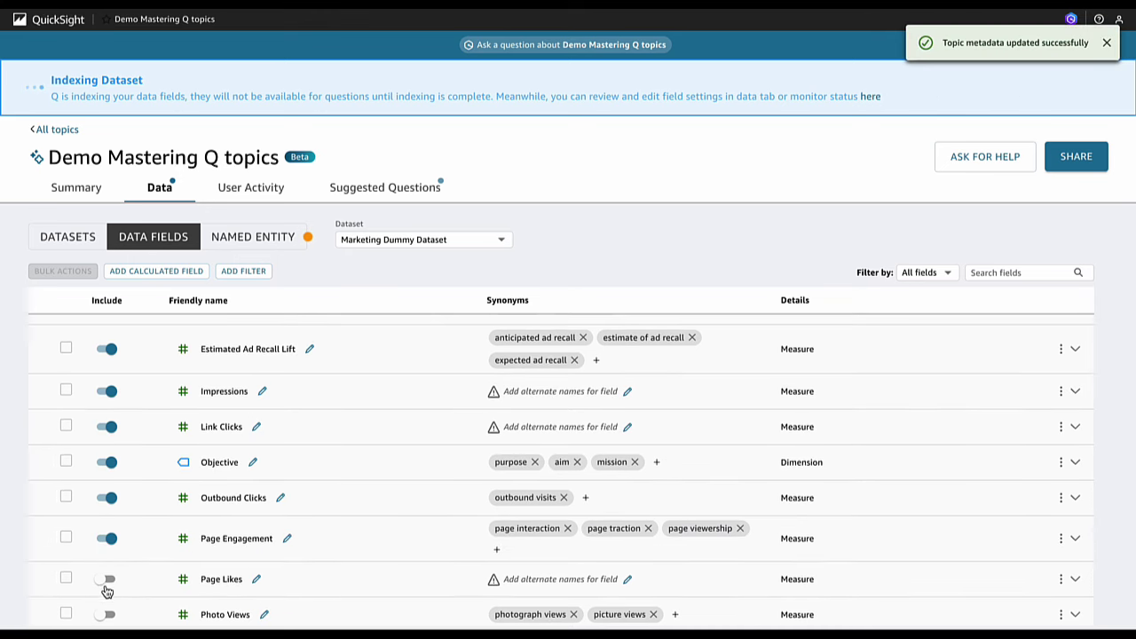
# Include the Page Likes and Photo Views measures in the topic
pyautogui.click(106, 581)
pyautogui.scroll(-3, 104, 586)
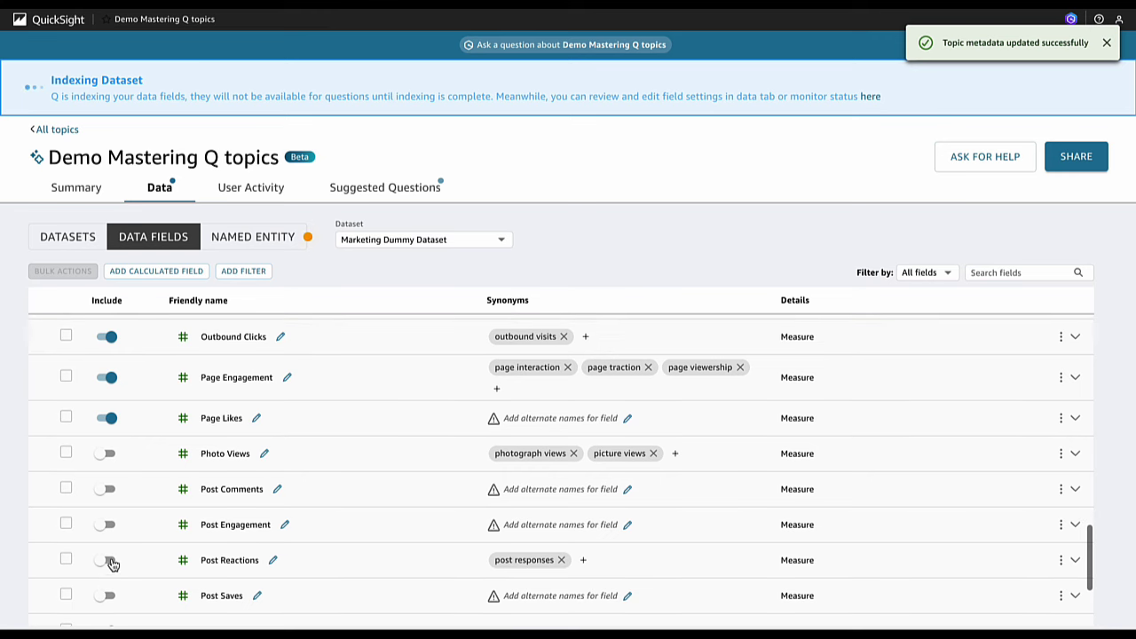
pyautogui.scroll(-2, 152, 486)
pyautogui.scroll(-2, 152, 485)
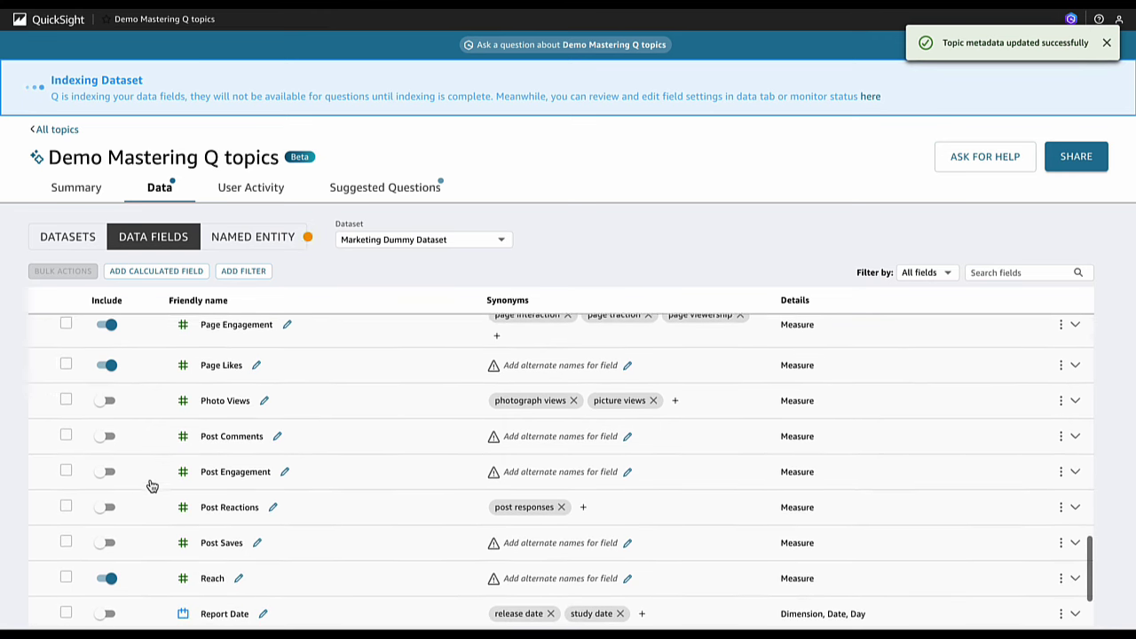
pyautogui.click(102, 392)
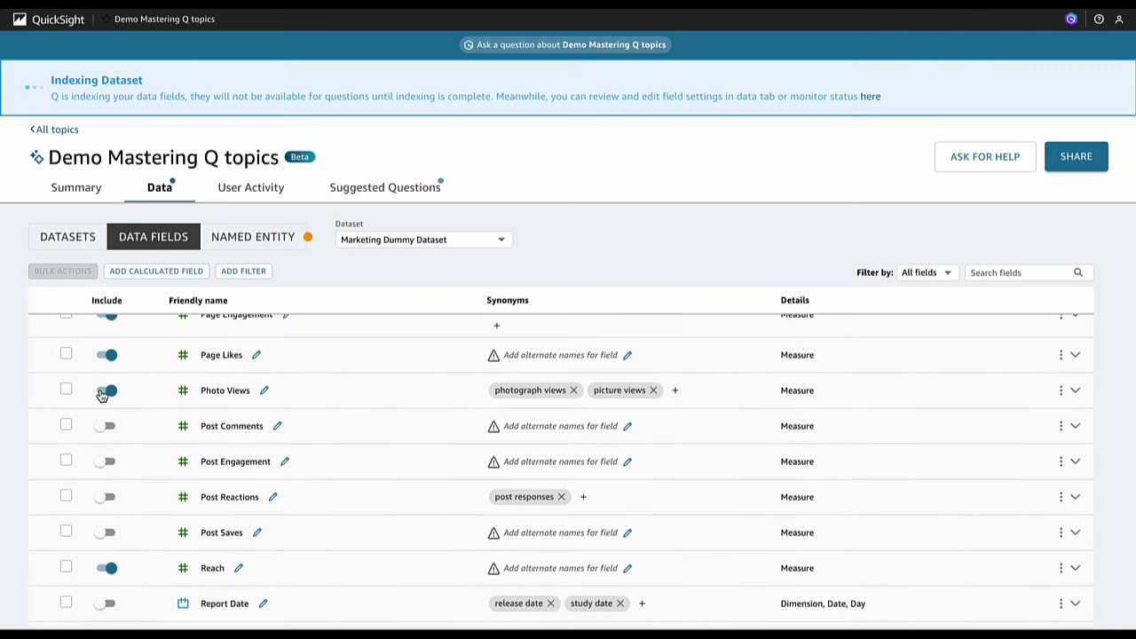
# Include the Post Comments, Post Engagement, Post Reactions and Post Saves measures in the topic
pyautogui.click(105, 429)
pyautogui.click(106, 461)
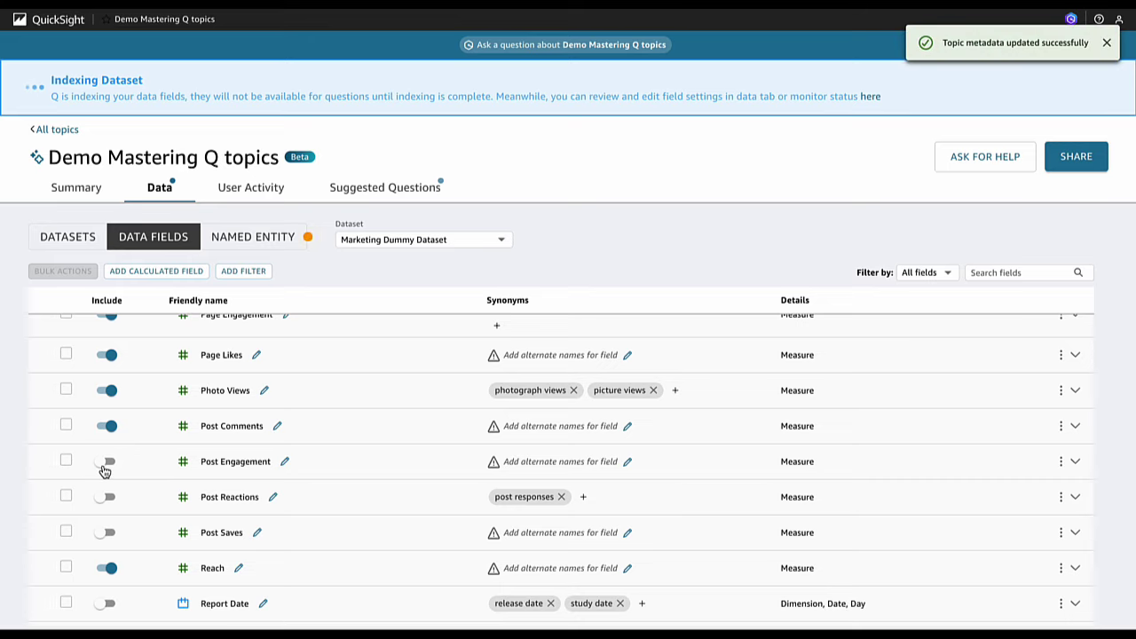
pyautogui.click(107, 465)
pyautogui.click(105, 465)
pyautogui.click(103, 499)
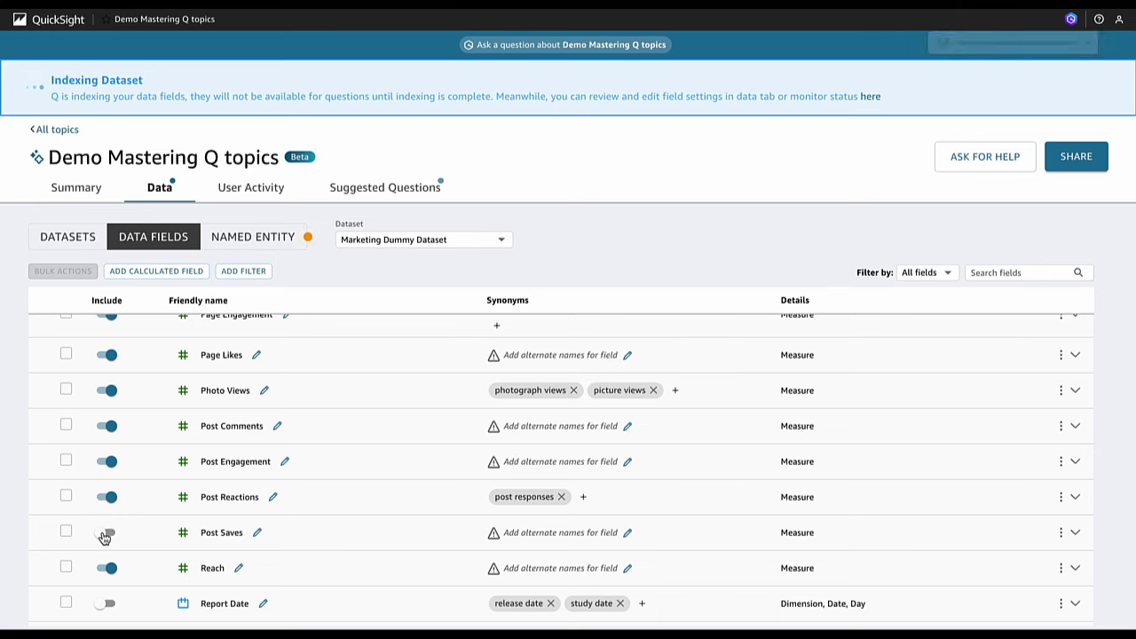
pyautogui.click(105, 533)
# Include the Video Average Play Time and Video Plays measures in the topic
pyautogui.scroll(-3, 142, 558)
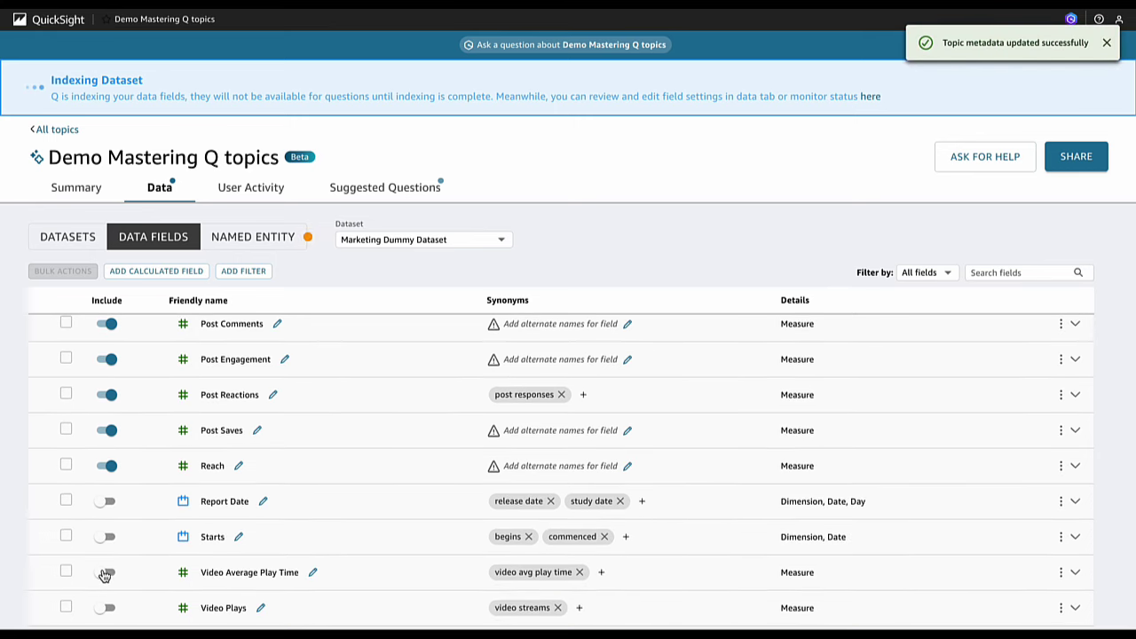
pyautogui.click(104, 573)
pyautogui.click(105, 608)
# Change the friendly name of the Account Name field to Account and leave its details collapsed
pyautogui.scroll(1, 155, 486)
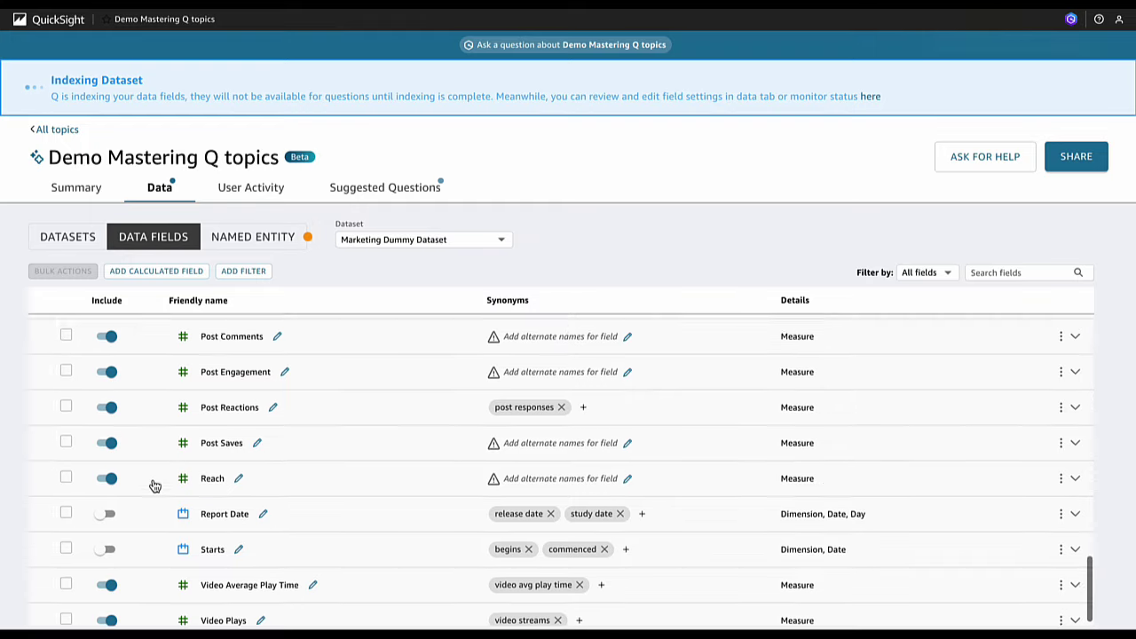
pyautogui.scroll(8, 154, 485)
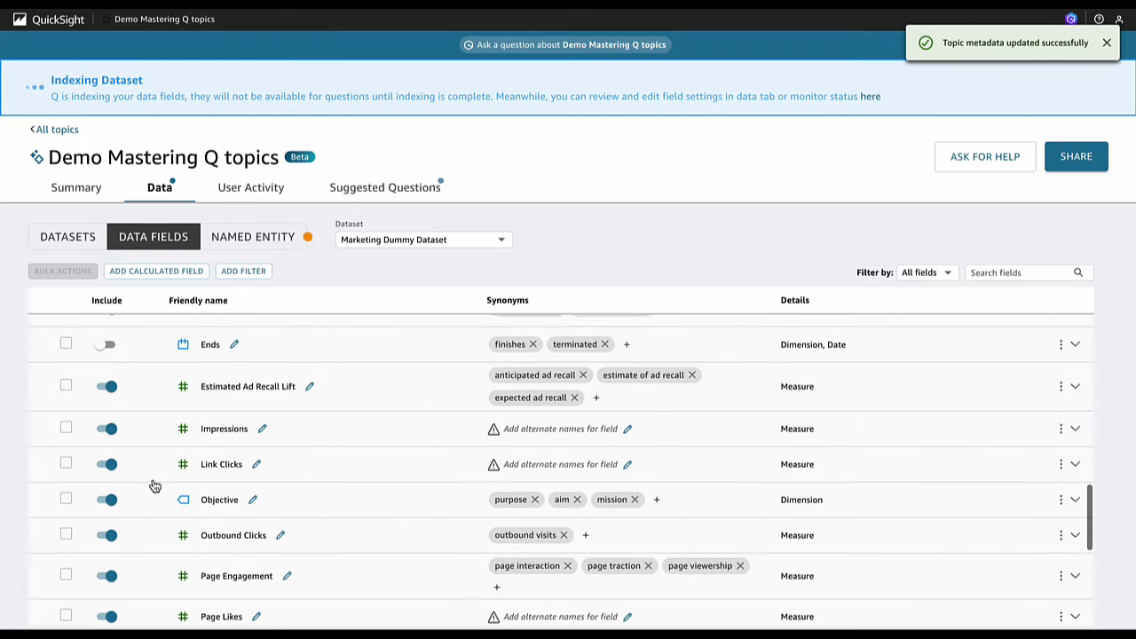
pyautogui.scroll(8, 155, 486)
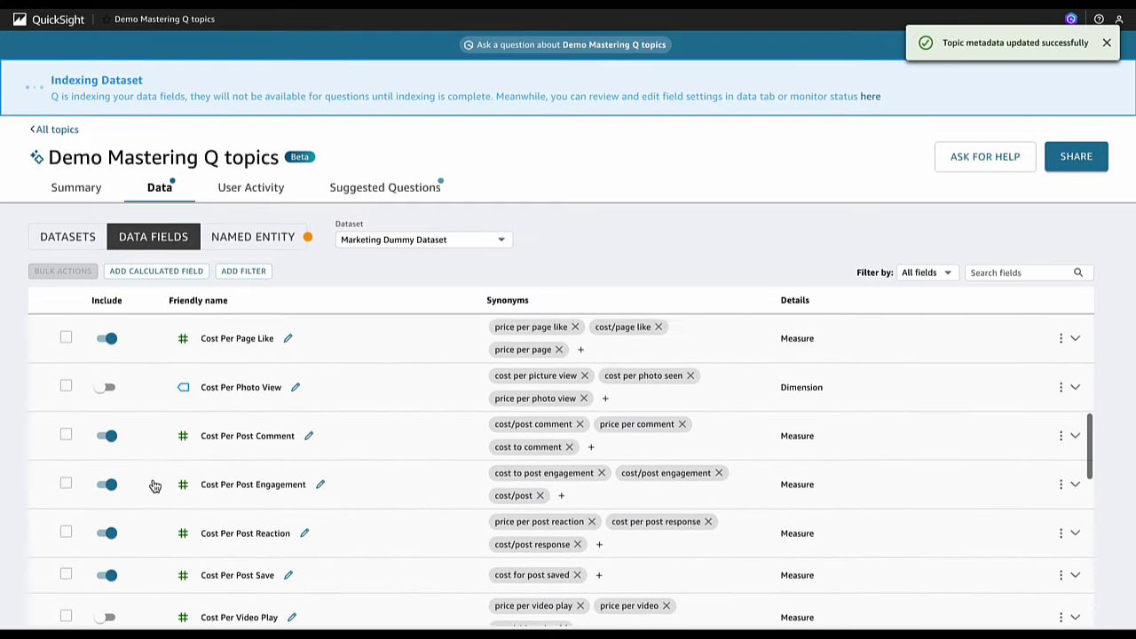
pyautogui.scroll(9, 154, 485)
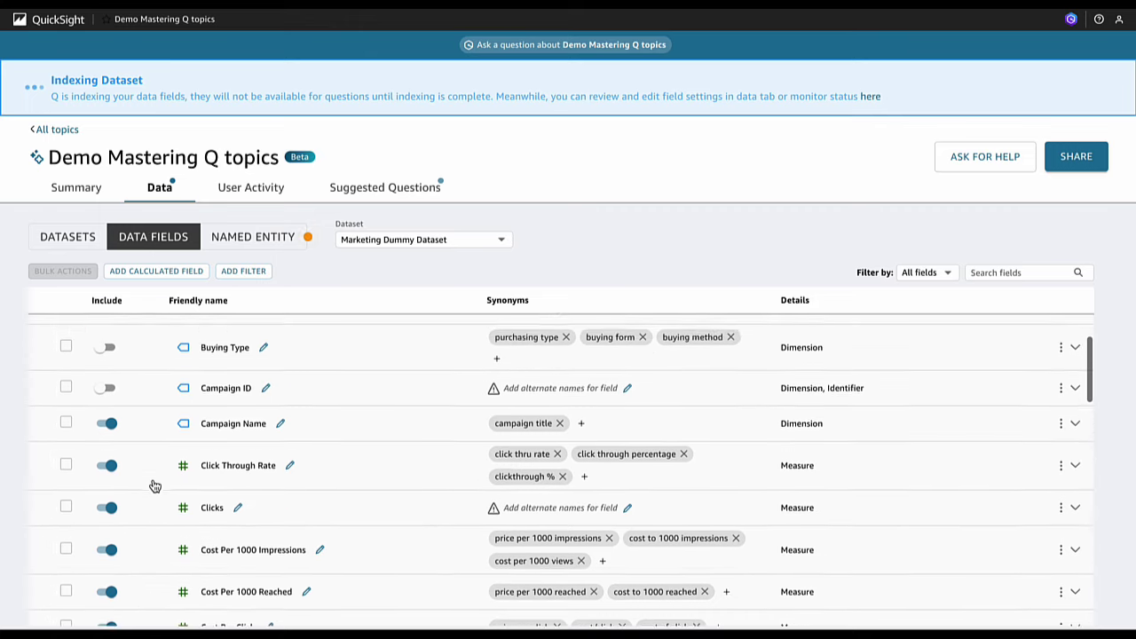
pyautogui.scroll(6, 155, 486)
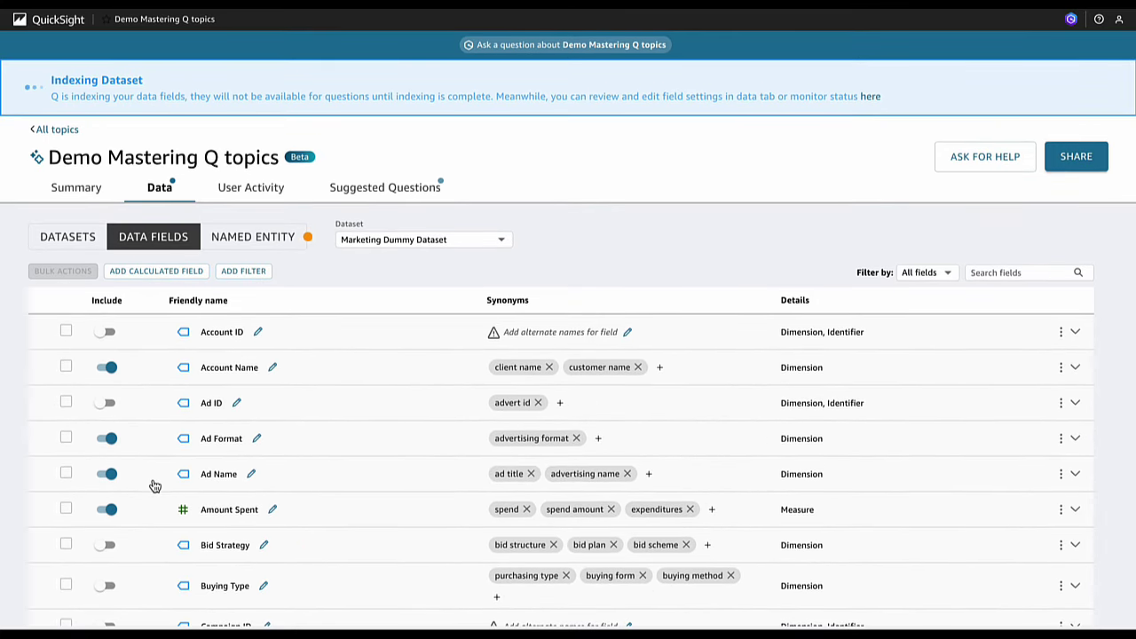
pyautogui.click(256, 373)
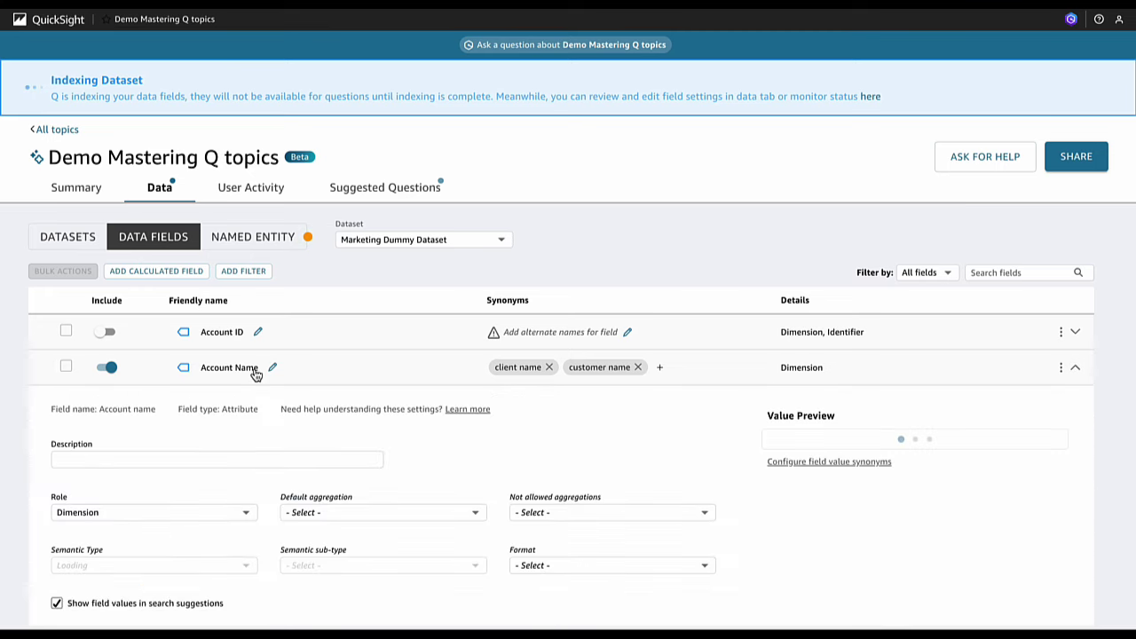
pyautogui.click(256, 371)
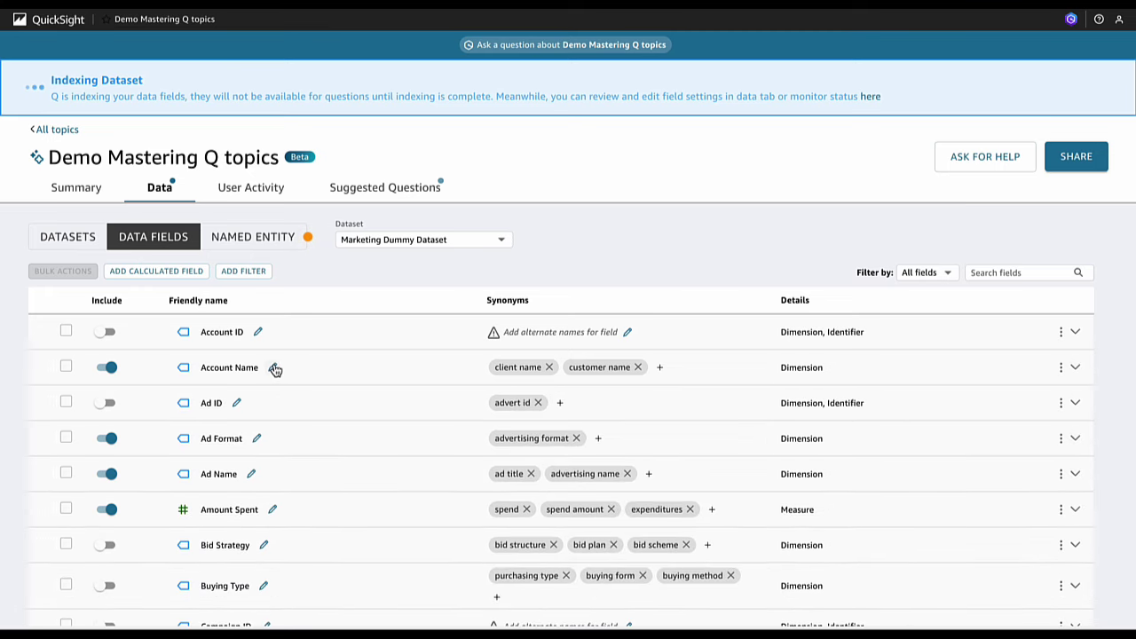
pyautogui.click(273, 367)
pyautogui.press('BackSpace')
pyautogui.press('BackSpace')
pyautogui.press('BackSpace')
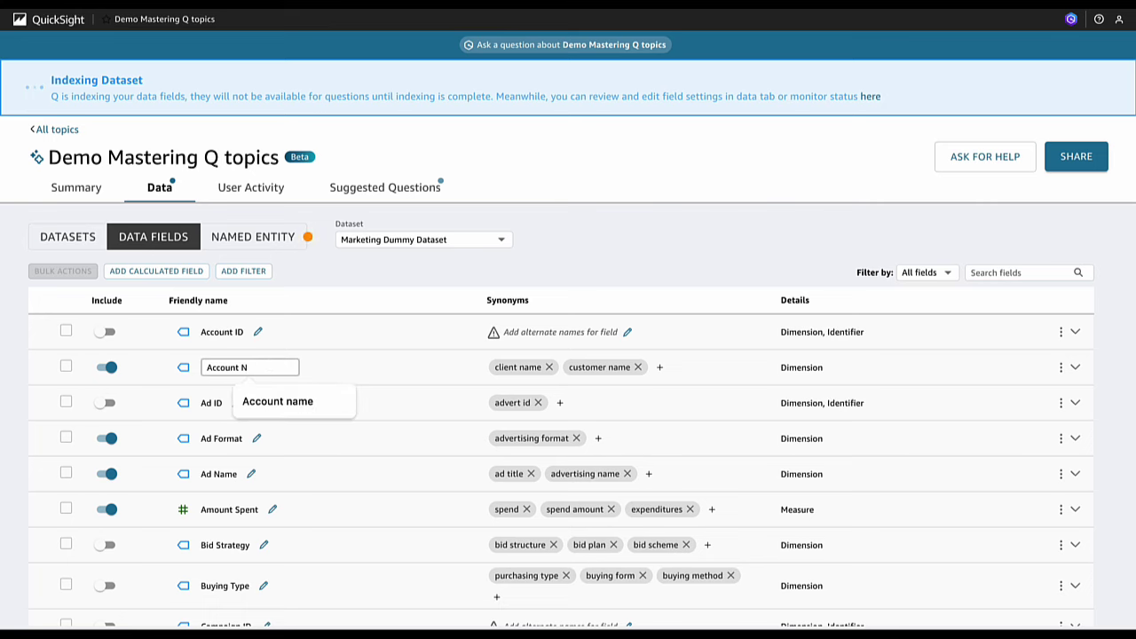
pyautogui.click(352, 378)
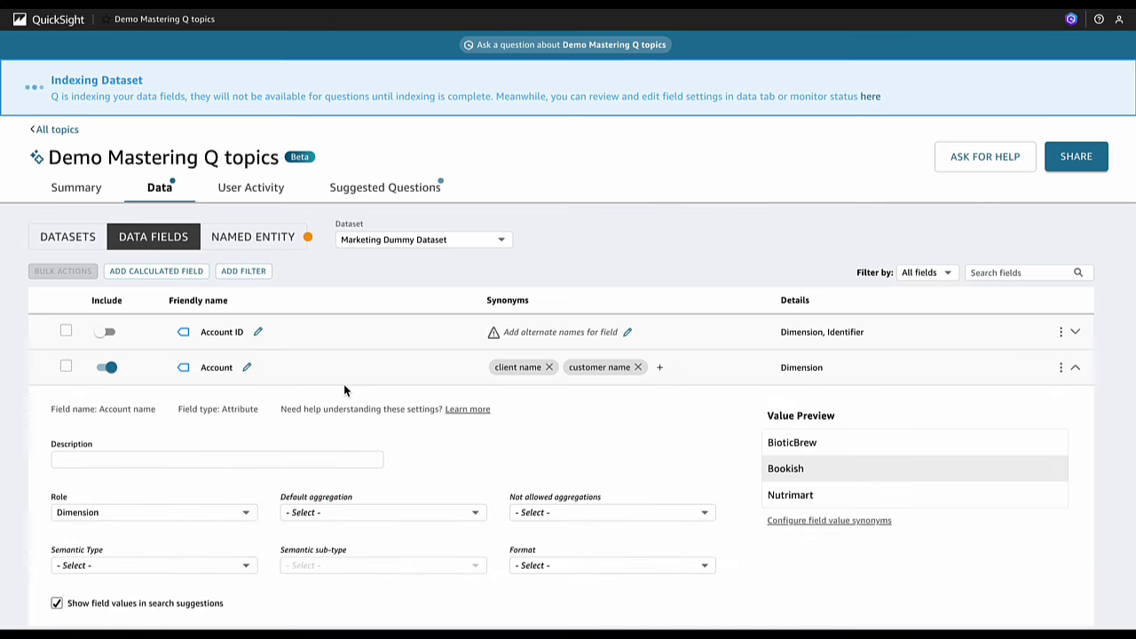
pyautogui.click(342, 381)
# Add "customer" as a synonym for the Account field
pyautogui.click(660, 366)
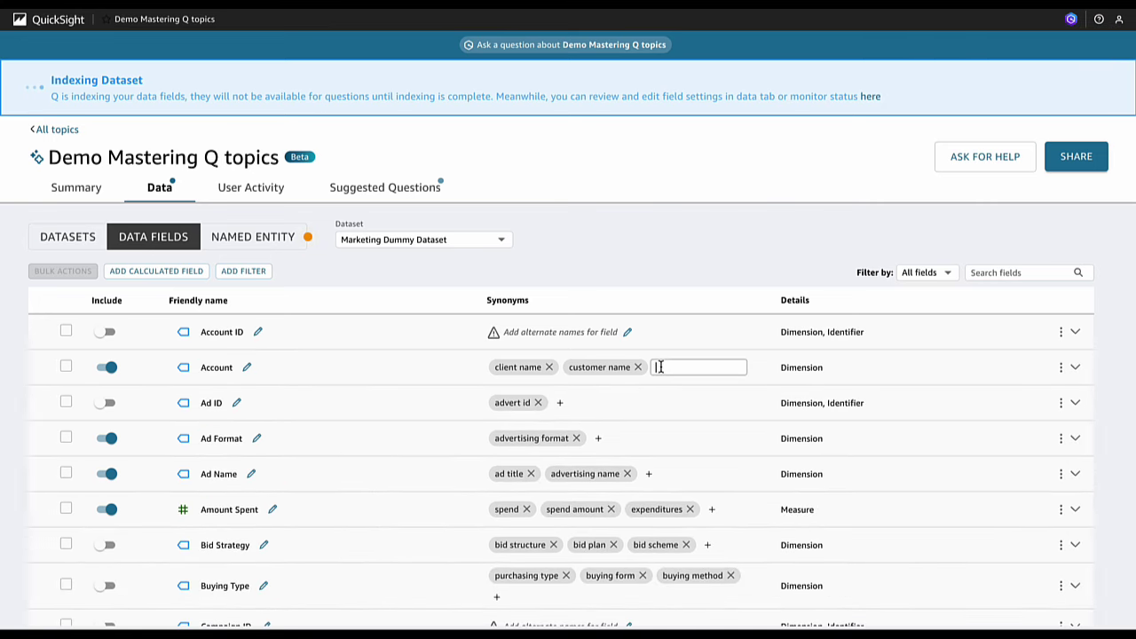
pyautogui.write('customer')
pyautogui.click(424, 376)
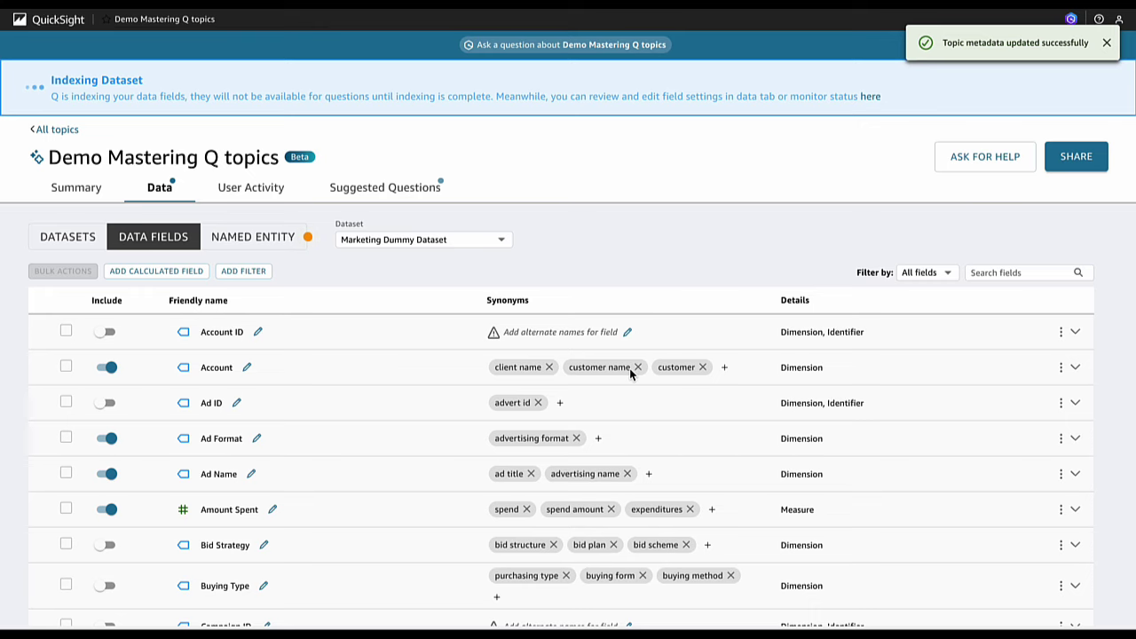
# Add "format" as a synonym for the Ad Format field
pyautogui.scroll(-1, 352, 403)
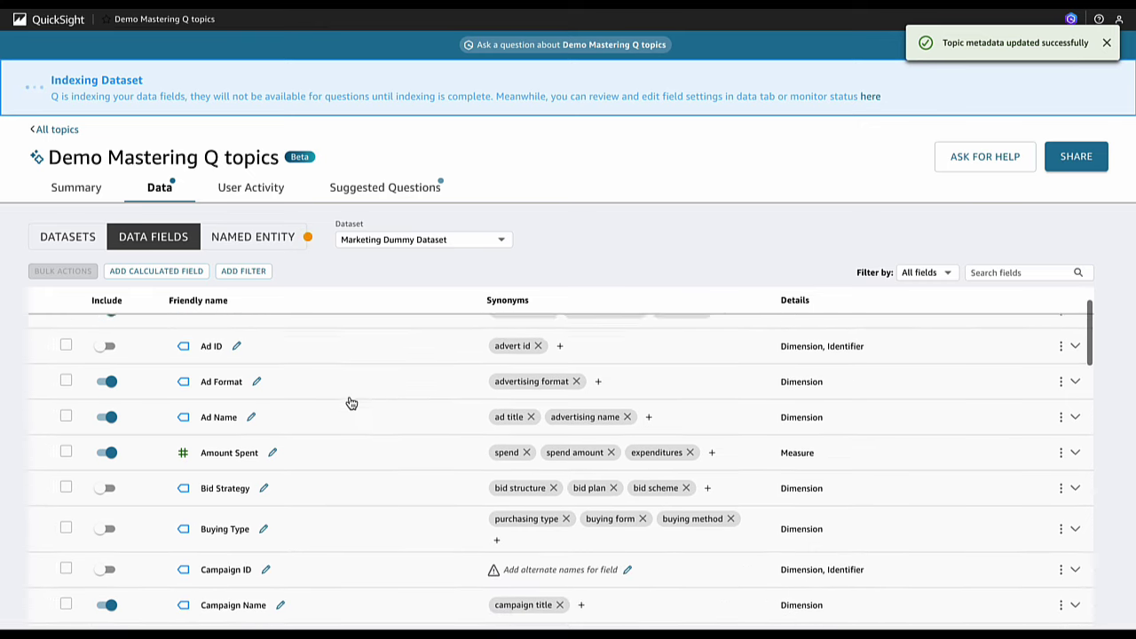
pyautogui.click(599, 376)
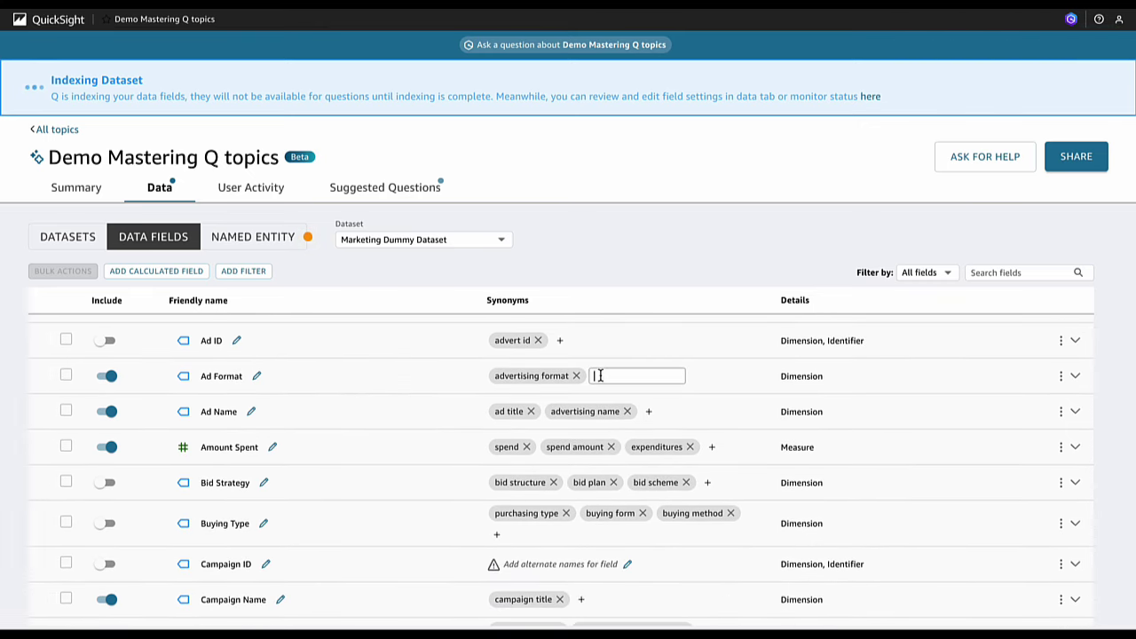
pyautogui.write('format')
pyautogui.press('Return')
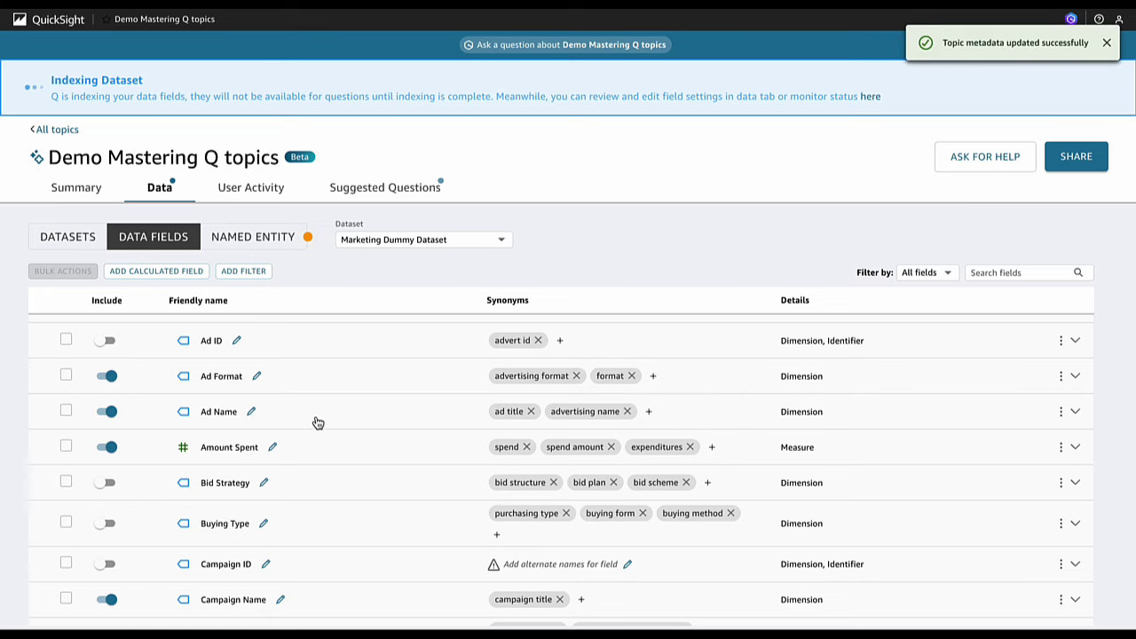
# Change the friendly name of the Ad Name field to Ad, leaving its details collapsed
pyautogui.scroll(-1, 317, 422)
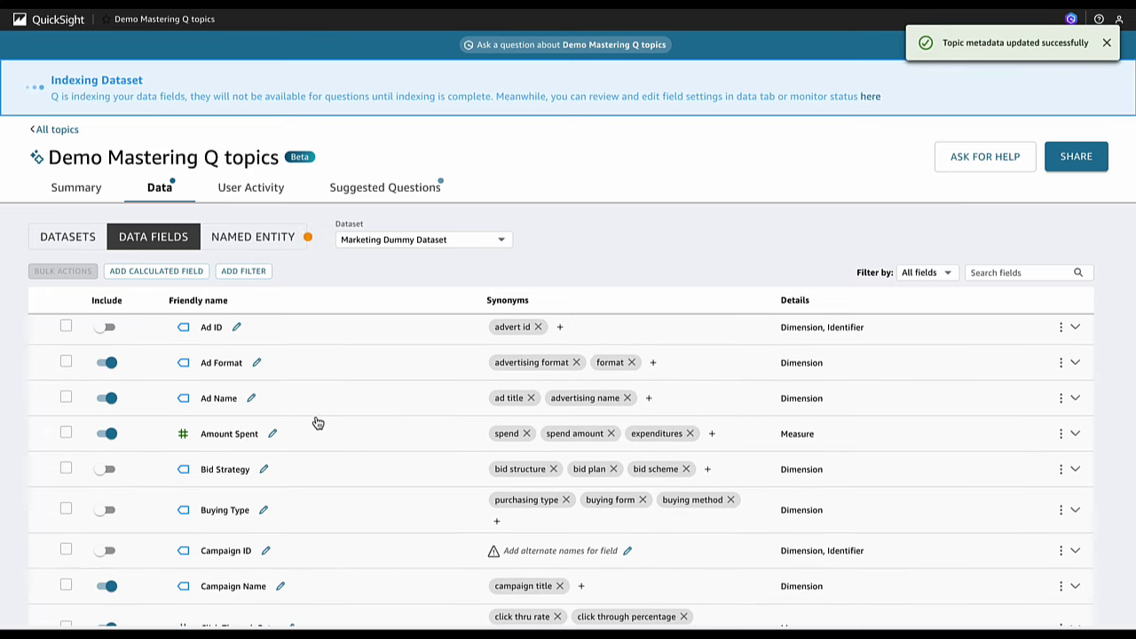
pyautogui.click(251, 397)
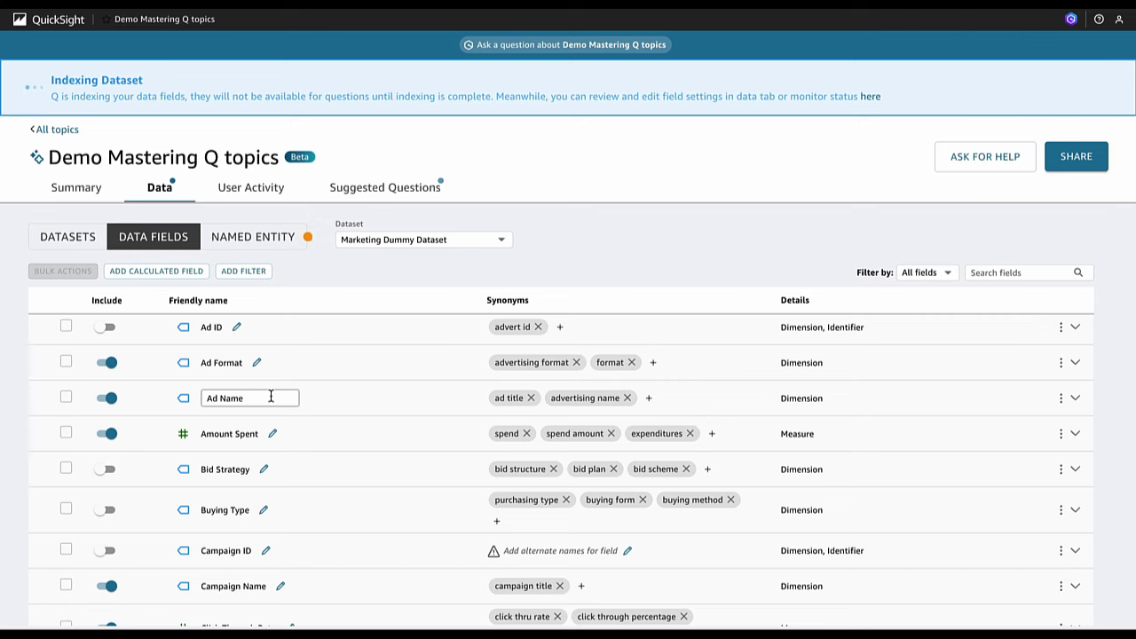
pyautogui.click(357, 402)
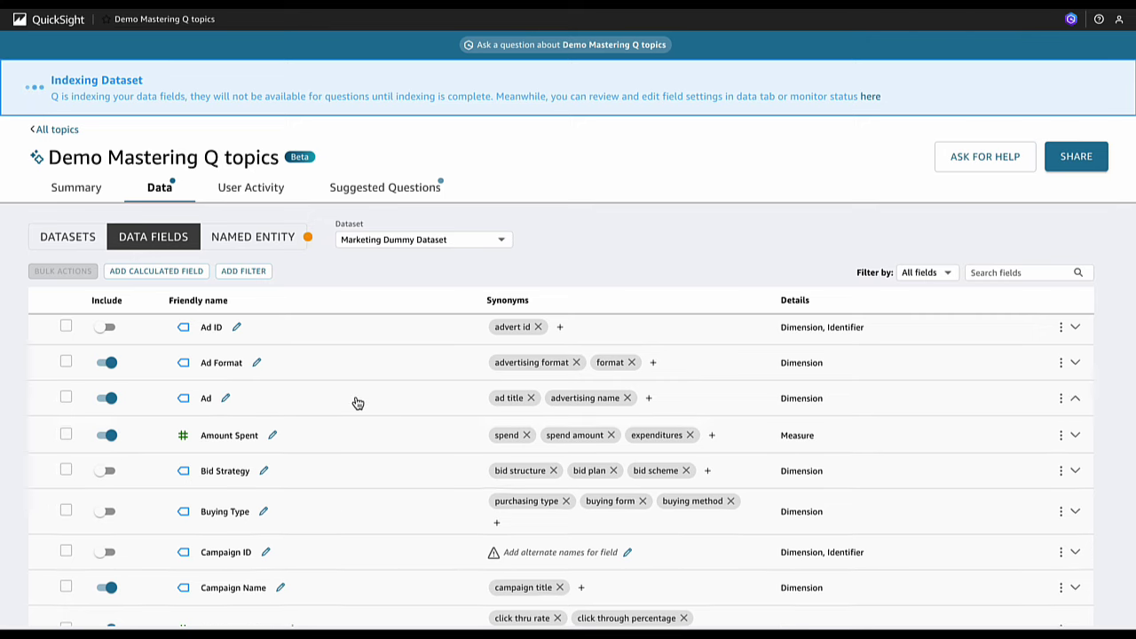
pyautogui.click(354, 342)
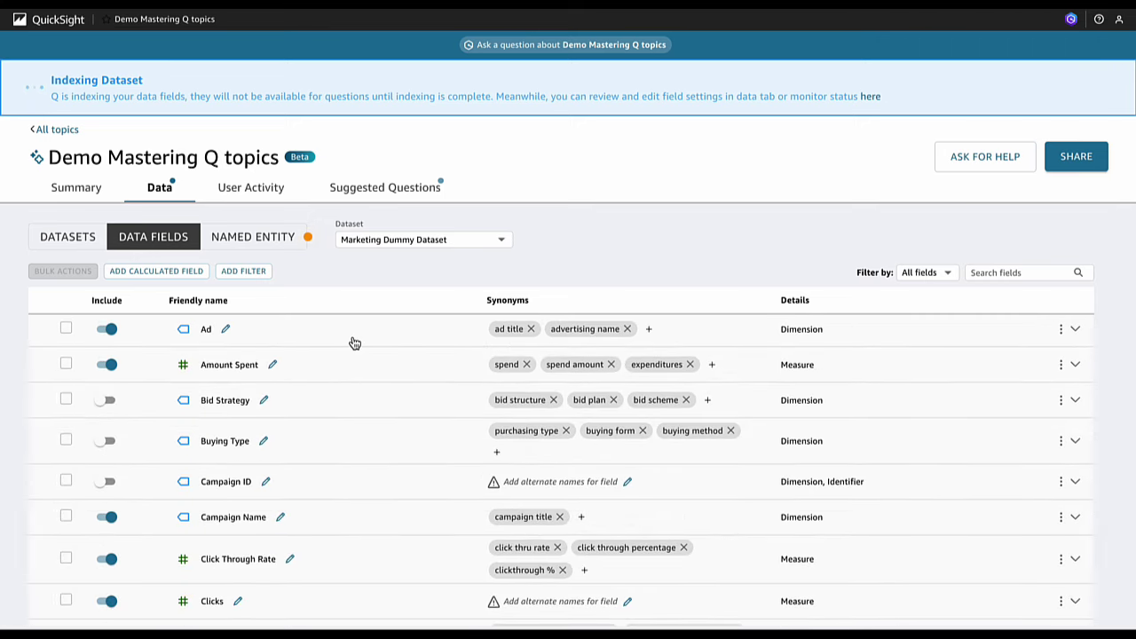
# Change the friendly name of the Amount Spent measure to Ad Spend
pyautogui.scroll(1, 350, 366)
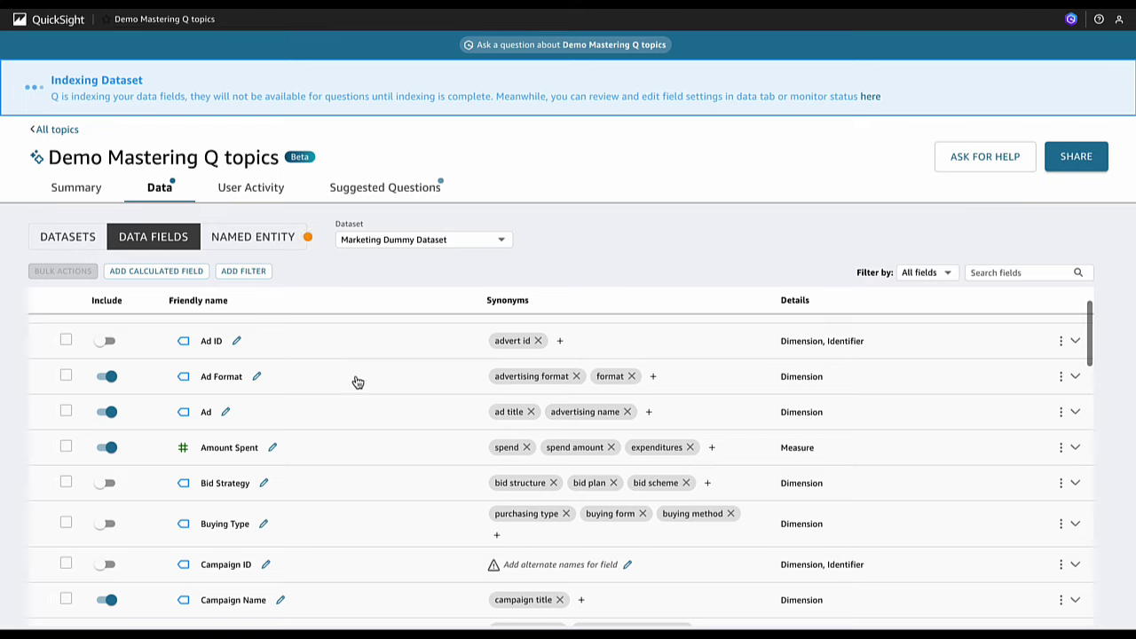
pyautogui.scroll(-1, 338, 455)
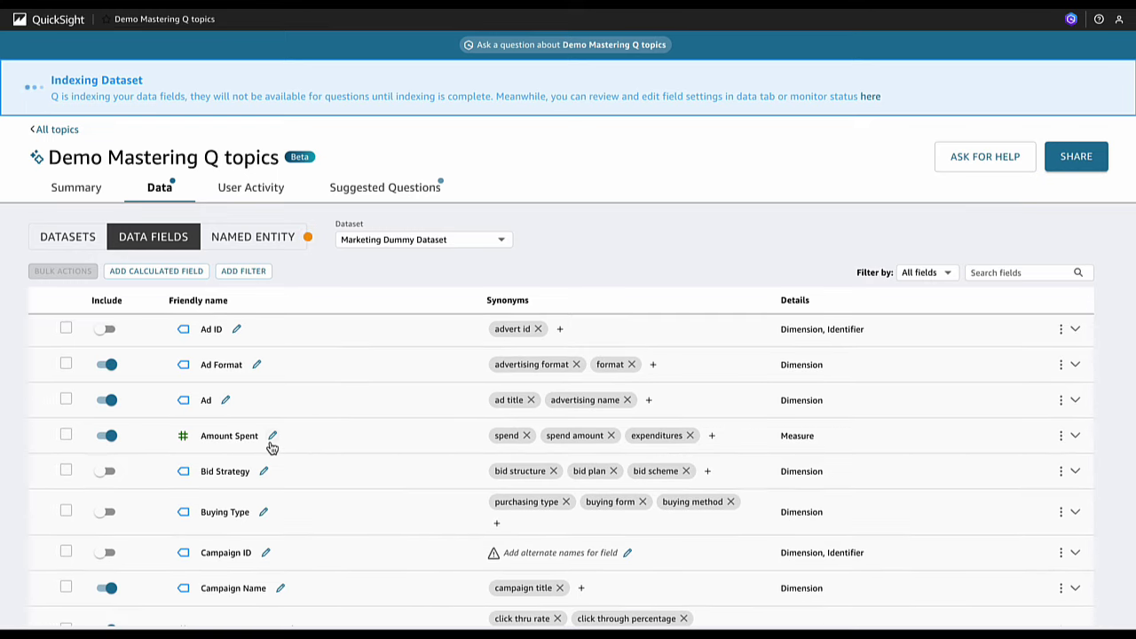
pyautogui.click(273, 435)
pyautogui.moveTo(279, 435); pyautogui.dragTo(190, 435)
pyautogui.write('Ad Spend')
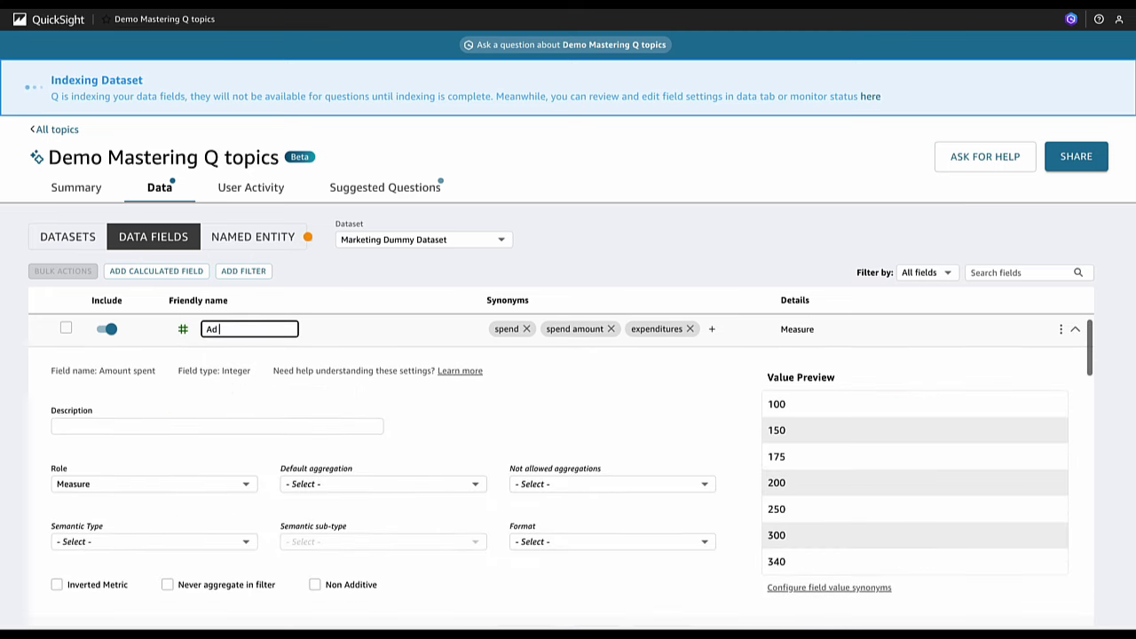
pyautogui.click(346, 344)
pyautogui.scroll(1, 400, 373)
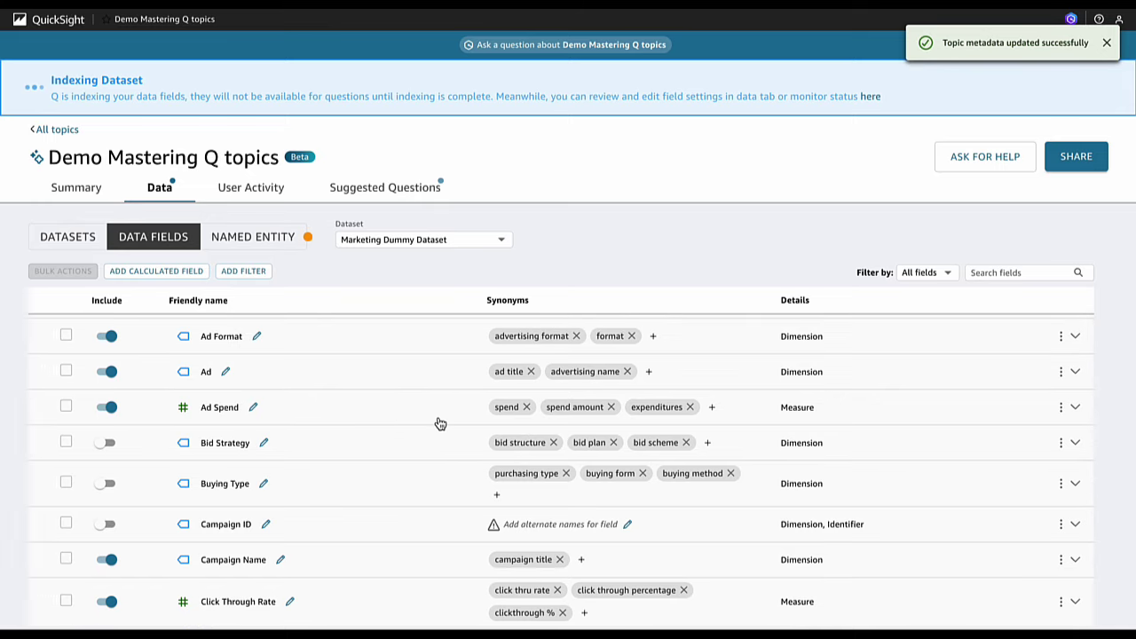
# Change the friendly name of the Campaign Name field to Campaign
pyautogui.scroll(-3, 341, 452)
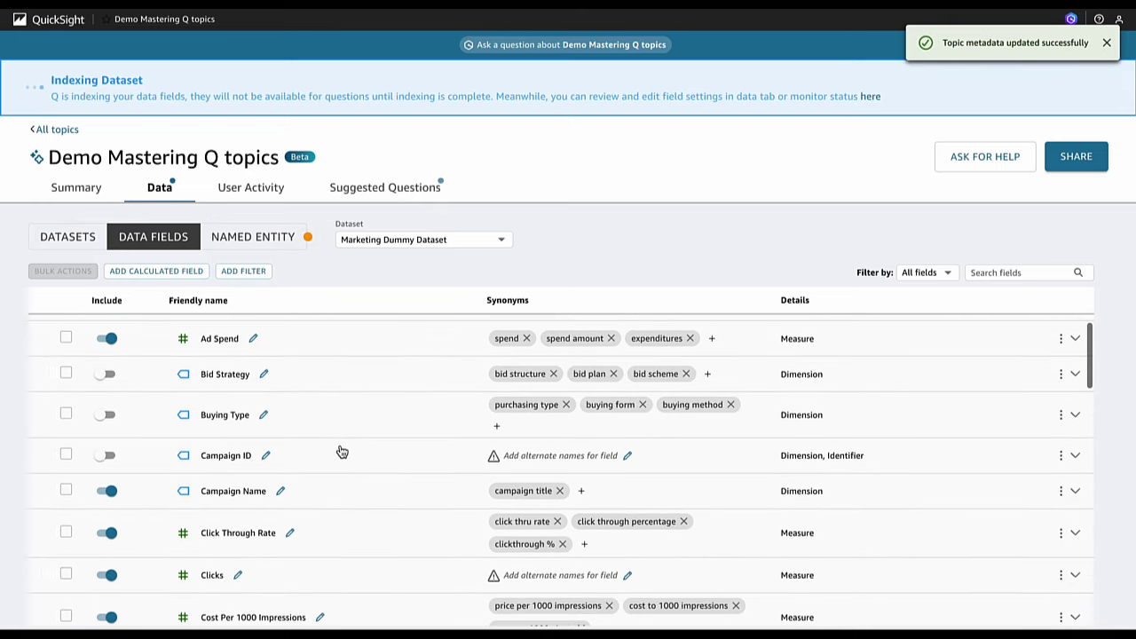
pyautogui.scroll(-2, 342, 451)
pyautogui.scroll(2, 343, 447)
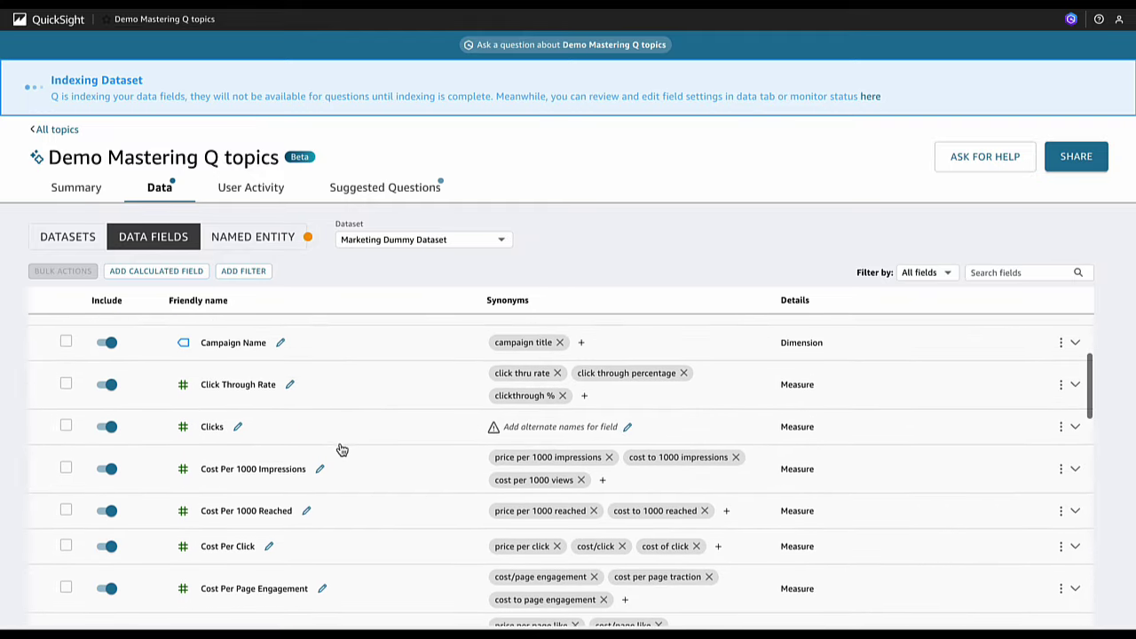
pyautogui.click(266, 355)
pyautogui.click(280, 353)
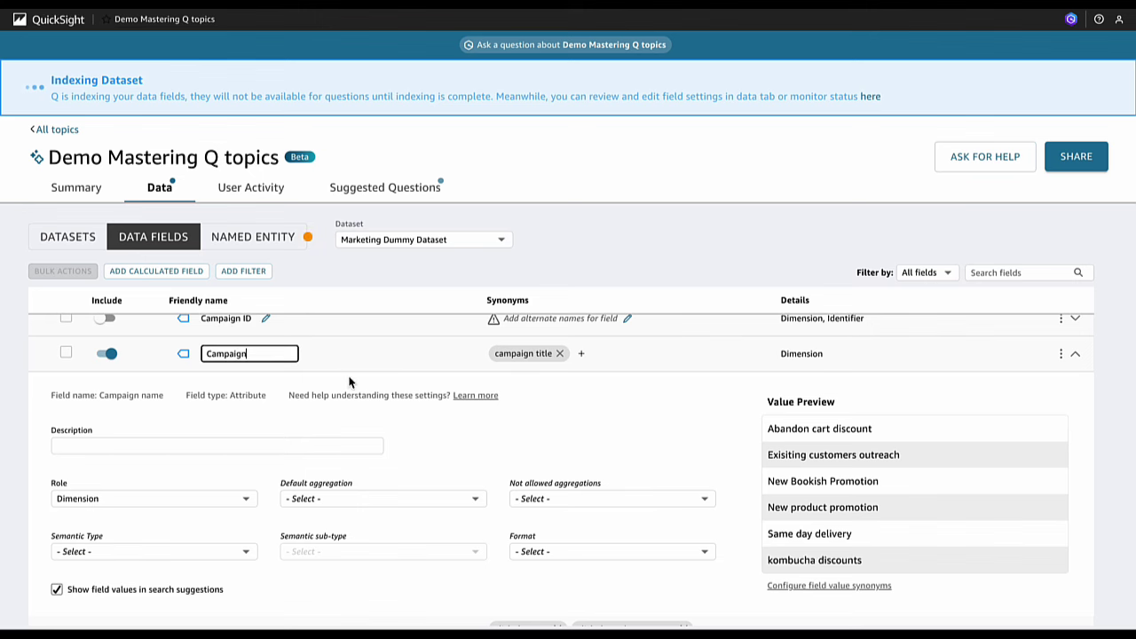
pyautogui.click(376, 366)
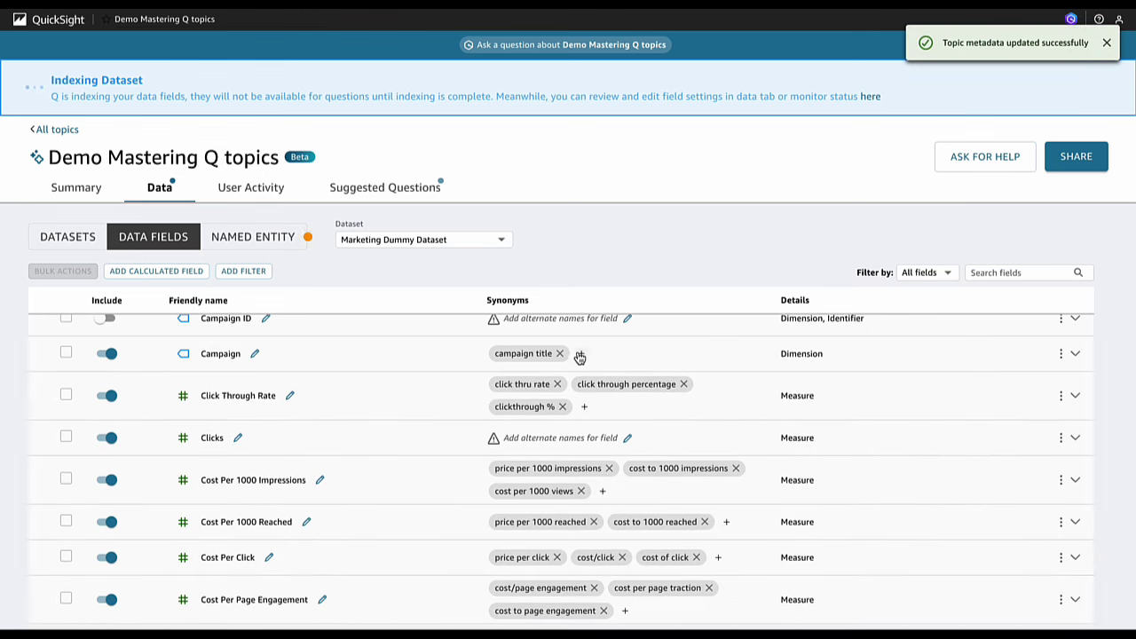
# Add "campaign name" as a synonym for the Campaign field
pyautogui.click(582, 355)
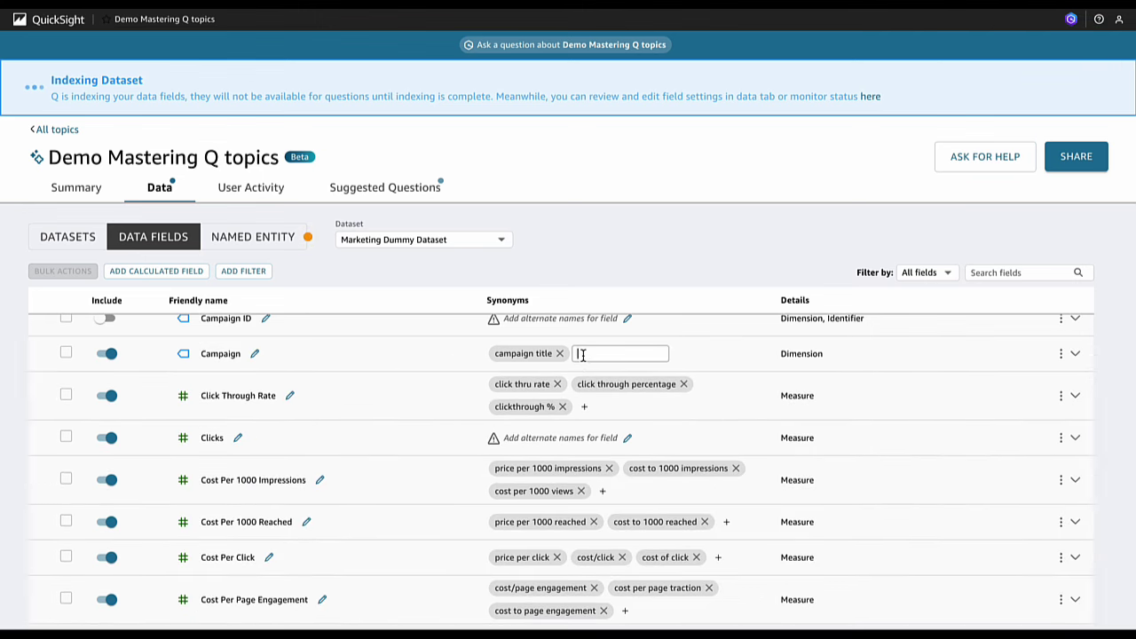
pyautogui.write('campa')
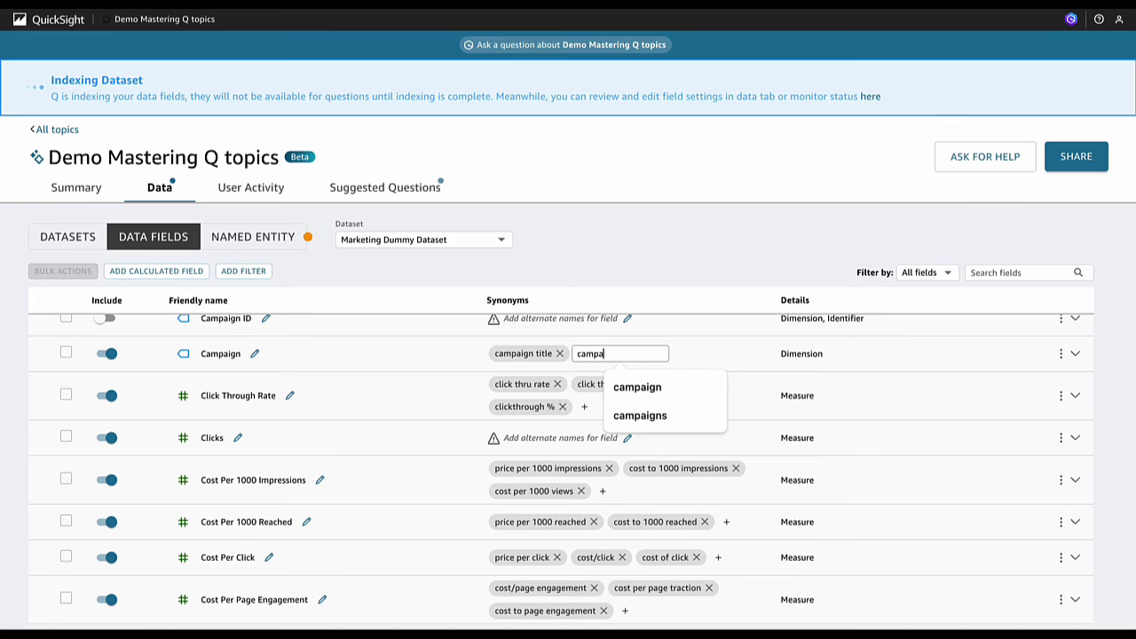
pyautogui.write('ign name')
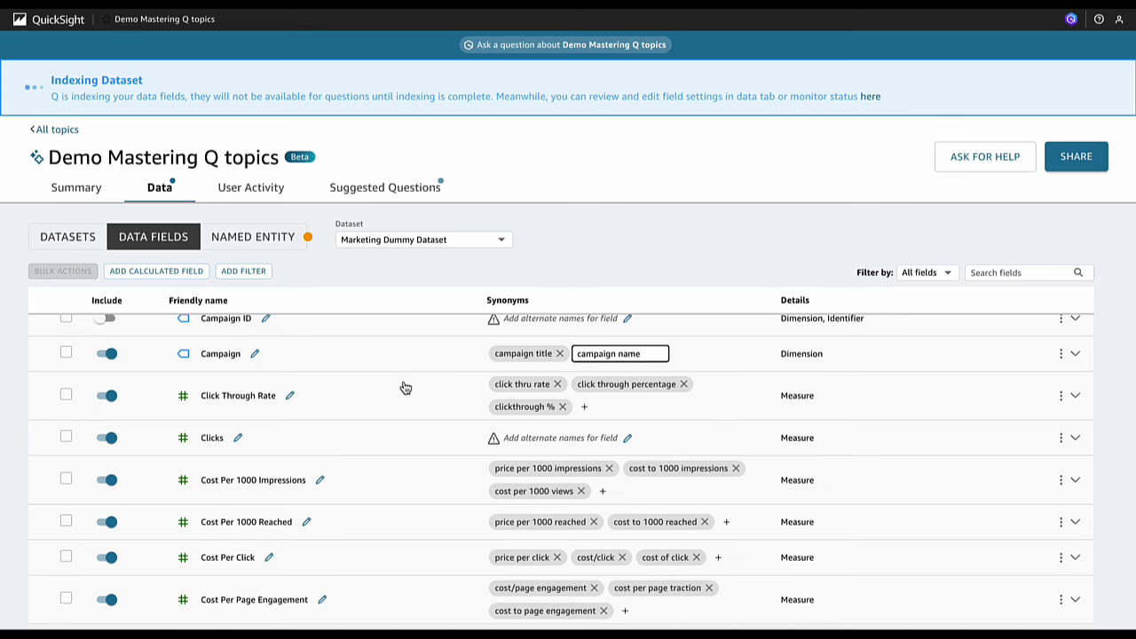
pyautogui.click(393, 351)
pyautogui.click(394, 351)
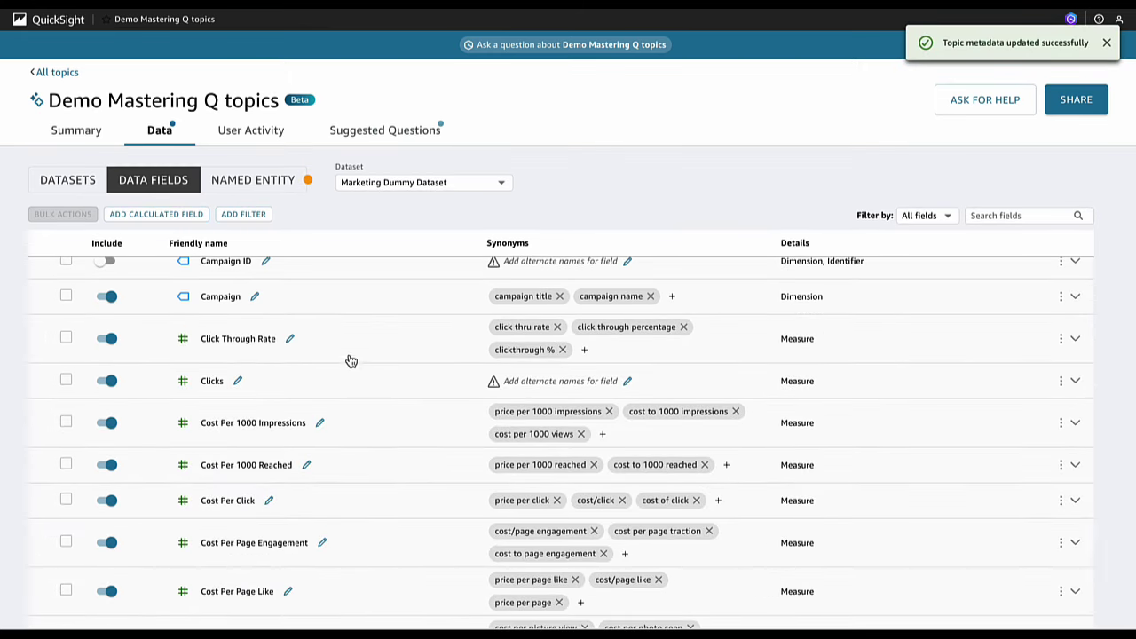
# Add "CTR" as a synonym for the Click Through Rate measure
pyautogui.scroll(1, 352, 360)
pyautogui.scroll(-1, 348, 369)
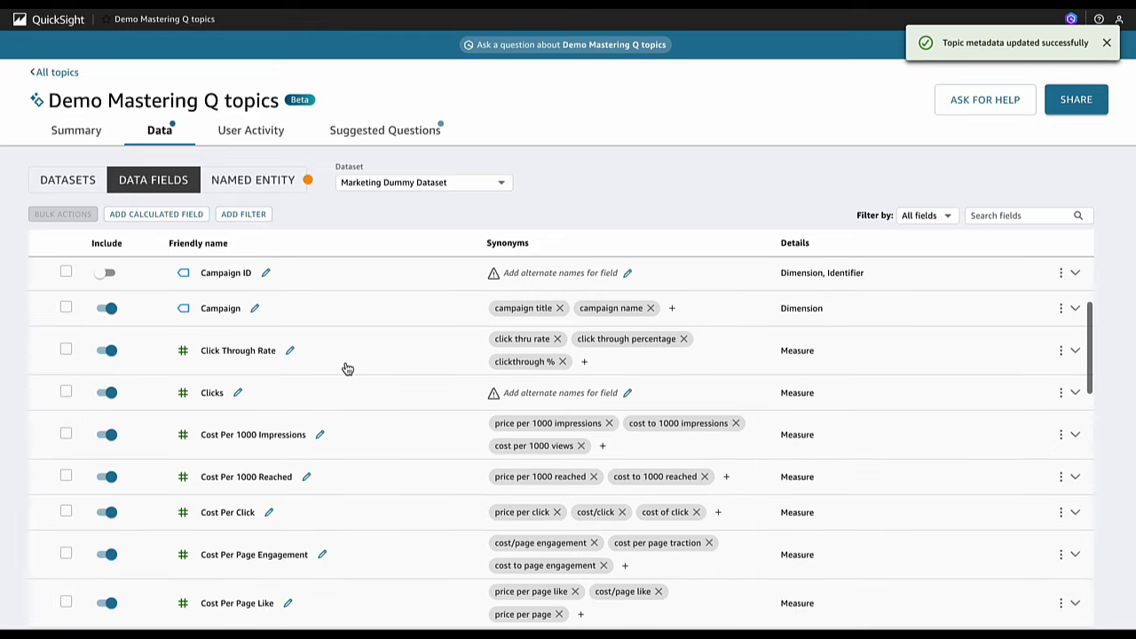
pyautogui.click(584, 360)
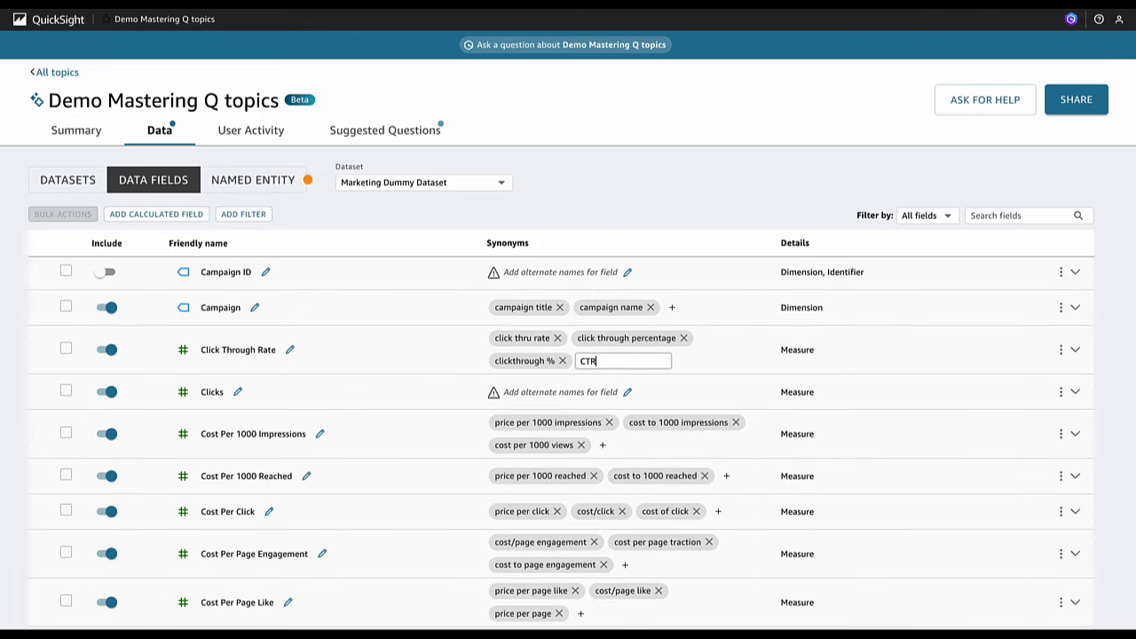
pyautogui.click(698, 360)
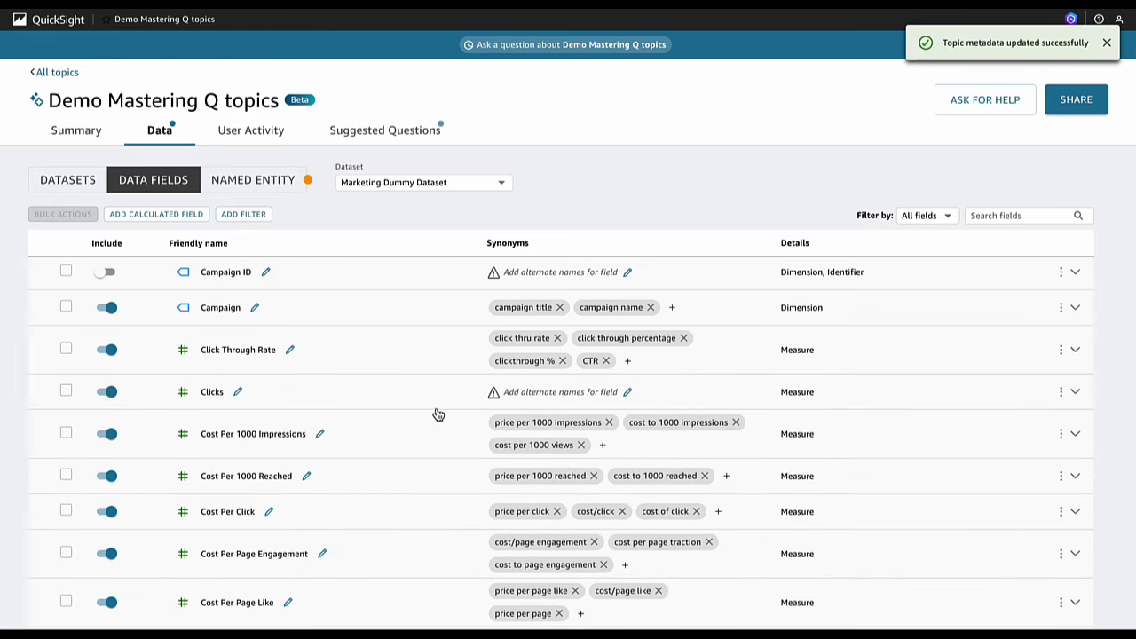
# Add "CPM" as a synonym for the Cost Per 1000 Impressions measure
pyautogui.scroll(-1, 438, 415)
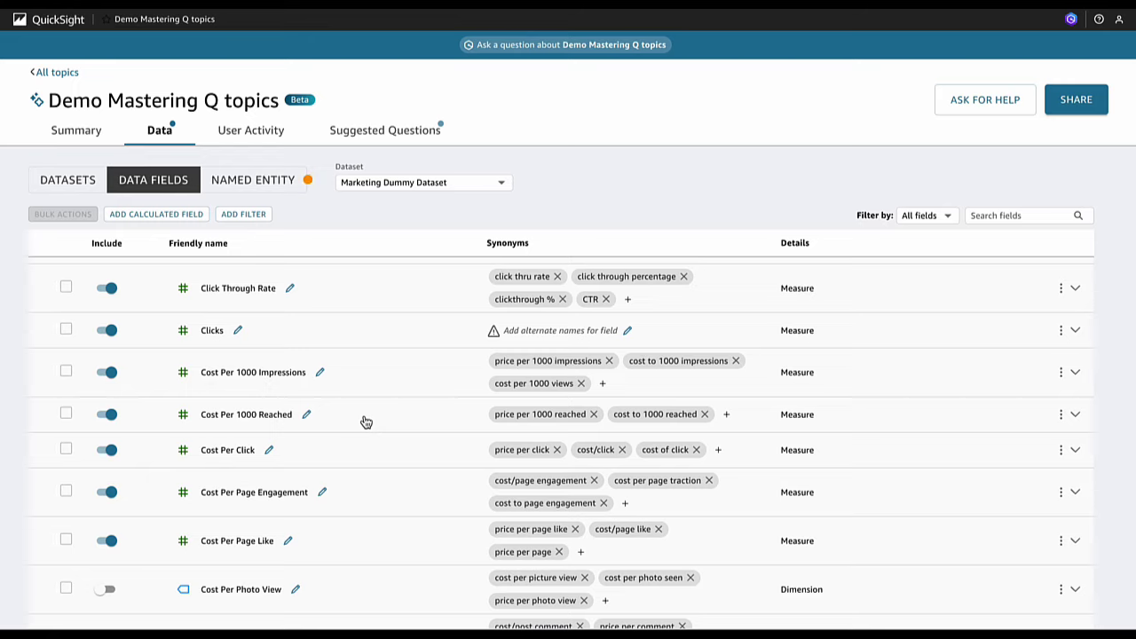
pyautogui.click(604, 385)
pyautogui.write('CPM')
pyautogui.press('Return')
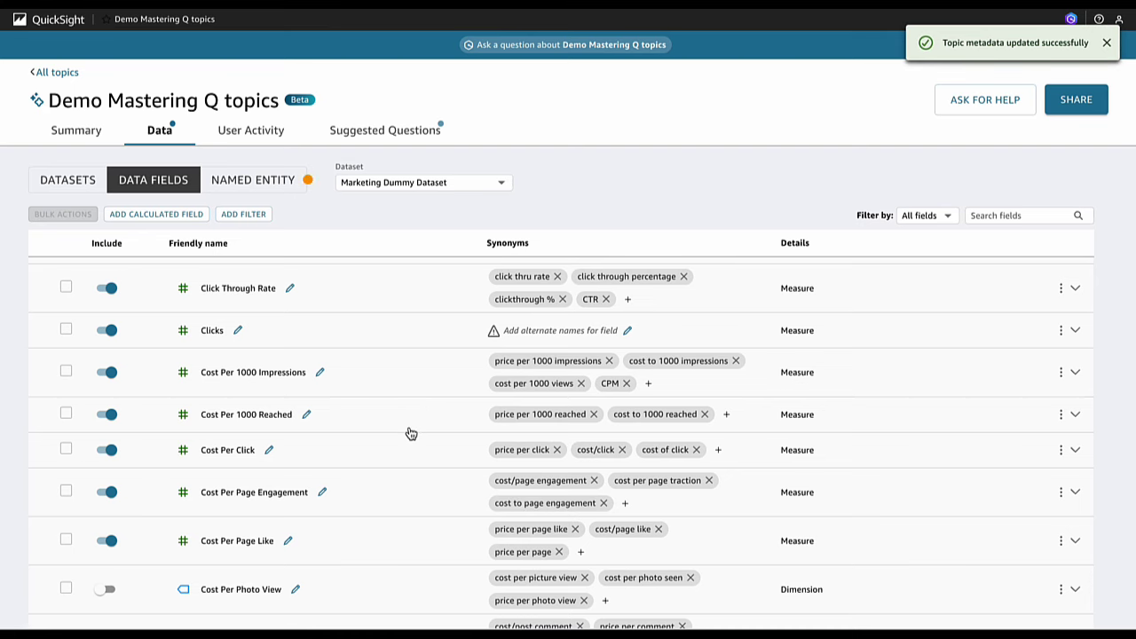
# Add "CPC" as a synonym for the Cost Per Click measure, leaving its details collapsed
pyautogui.scroll(-1, 411, 433)
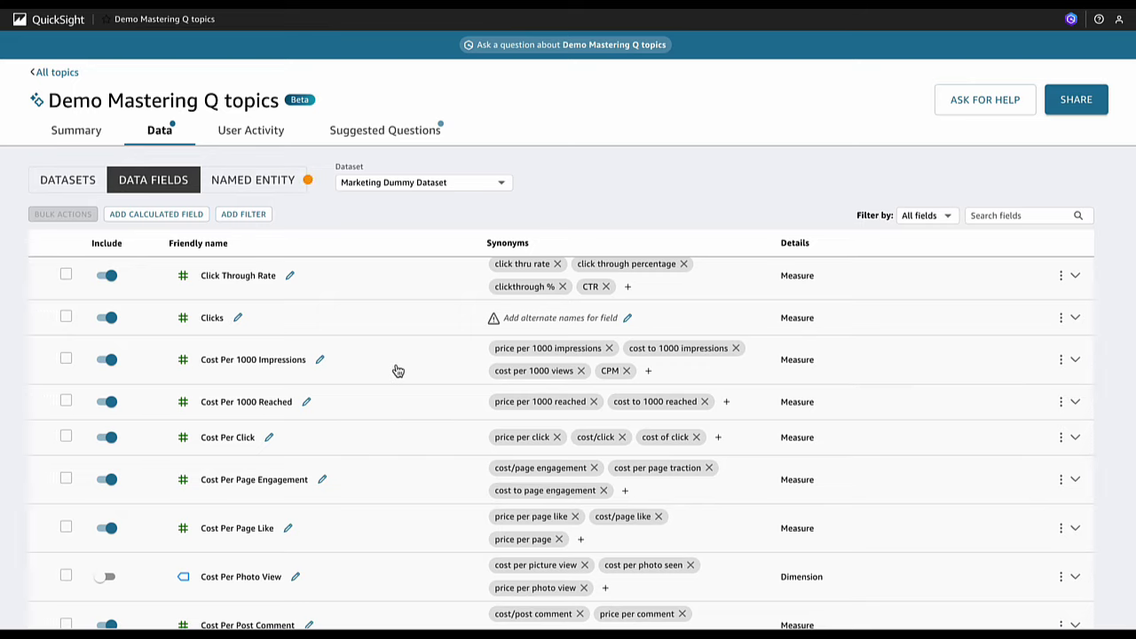
pyautogui.scroll(-2, 391, 414)
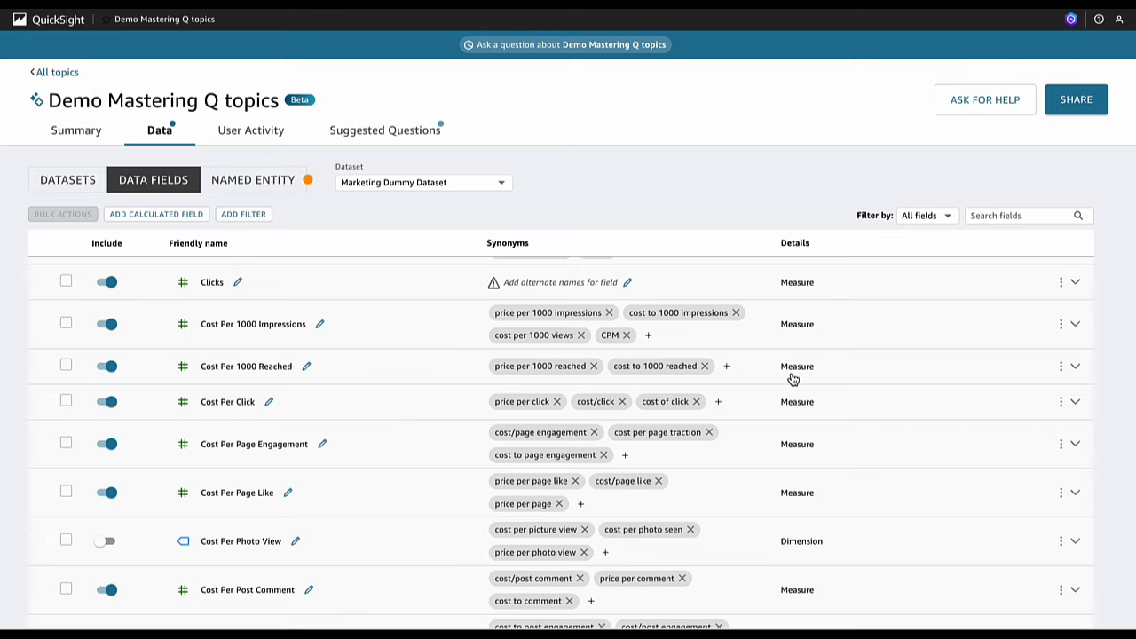
pyautogui.click(718, 402)
pyautogui.write('CPC')
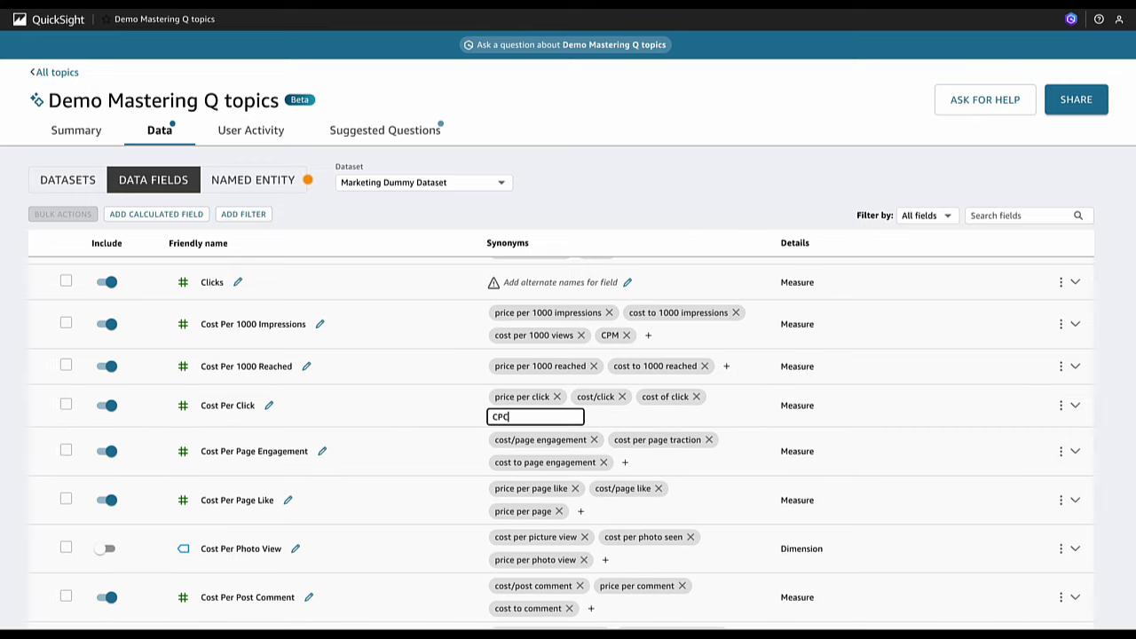
pyautogui.click(436, 414)
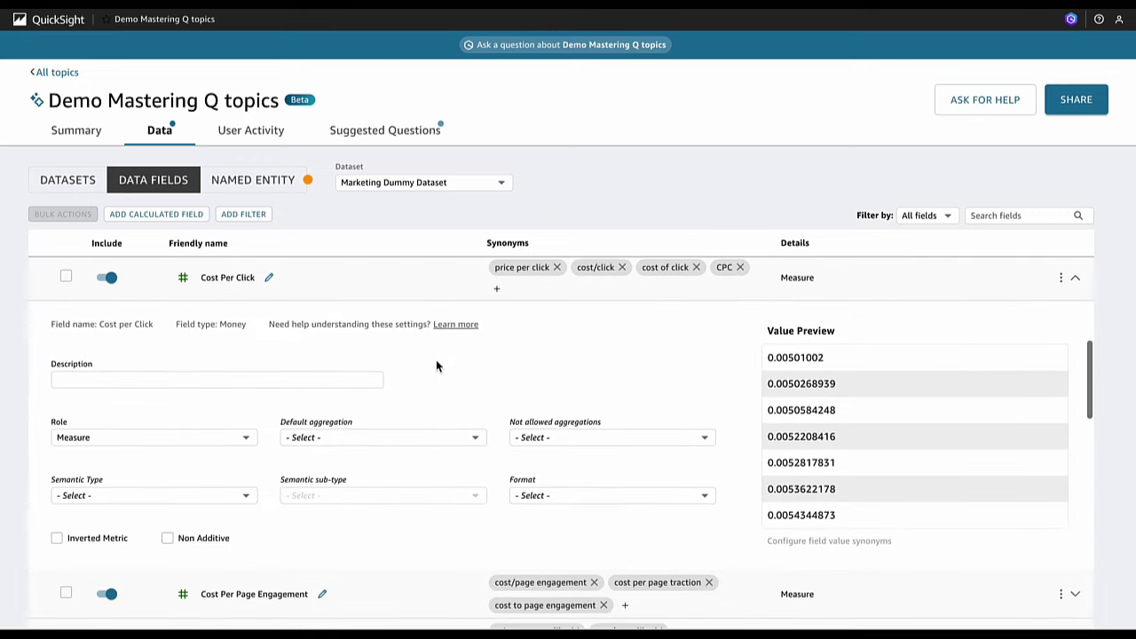
pyautogui.scroll(2, 424, 334)
pyautogui.scroll(-2, 426, 336)
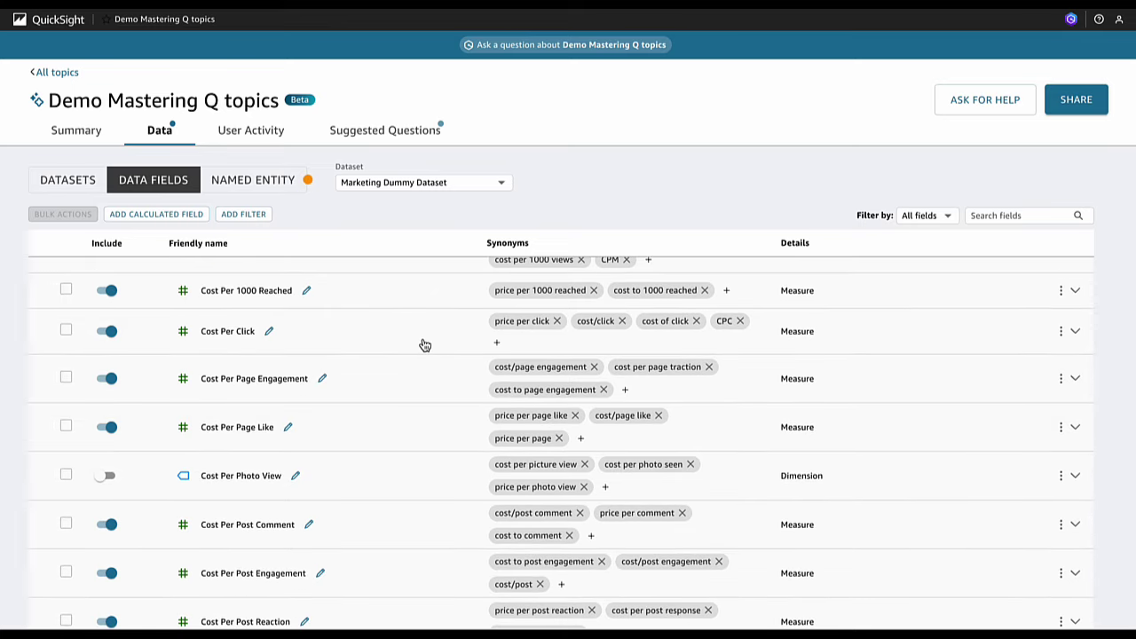
# Add "date" as a synonym for the Created Date field
pyautogui.scroll(-1, 425, 345)
pyautogui.scroll(-2, 425, 345)
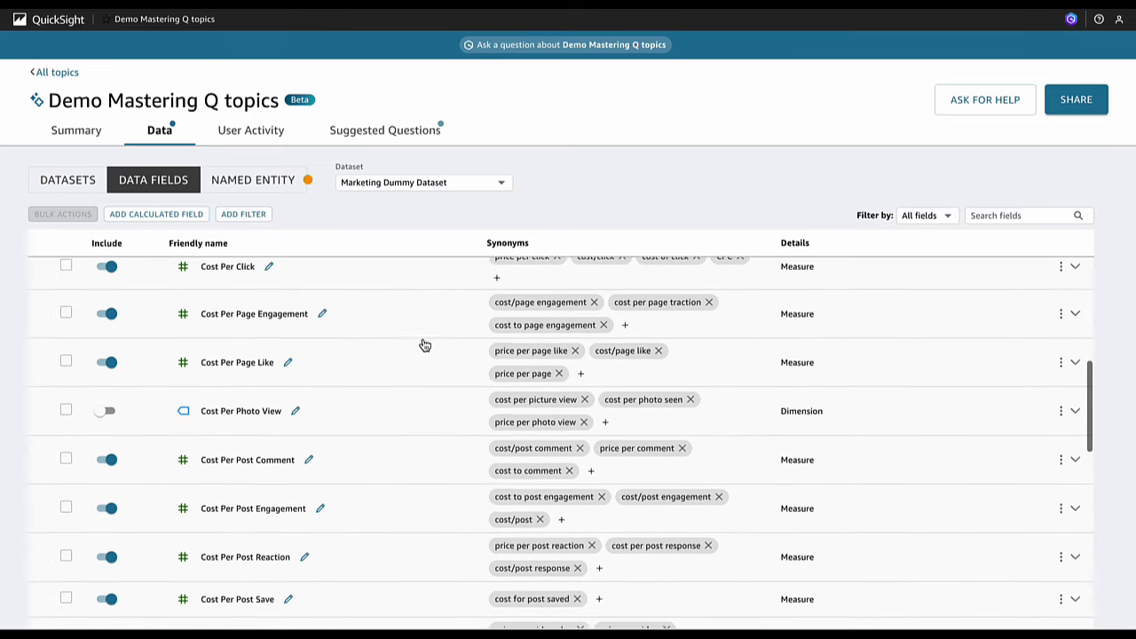
pyautogui.scroll(-4, 412, 421)
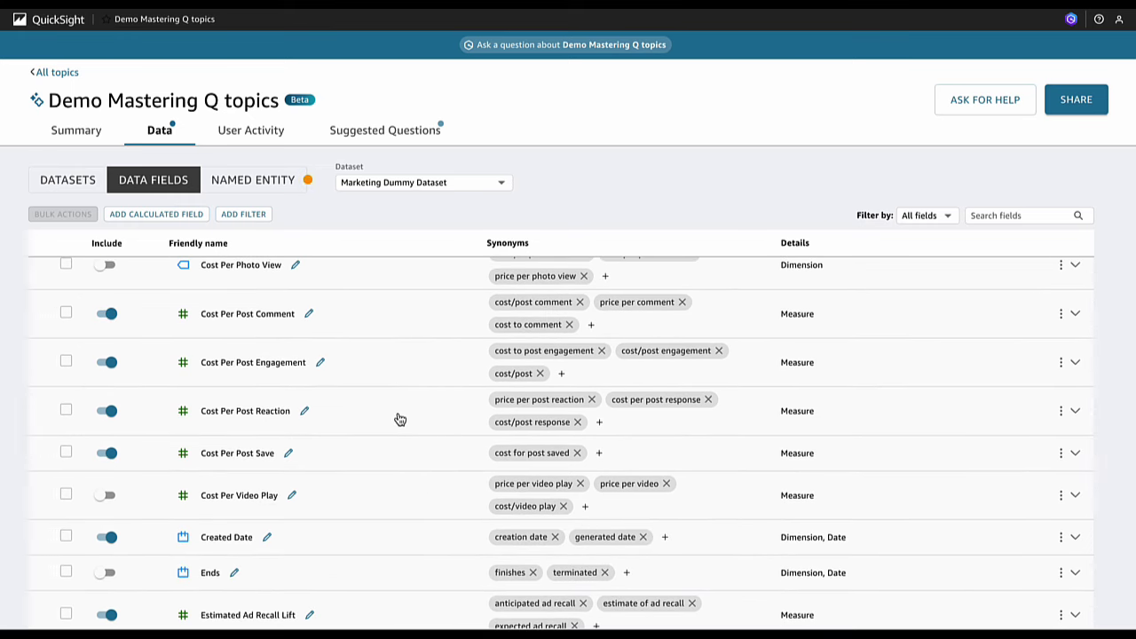
pyautogui.scroll(-3, 394, 443)
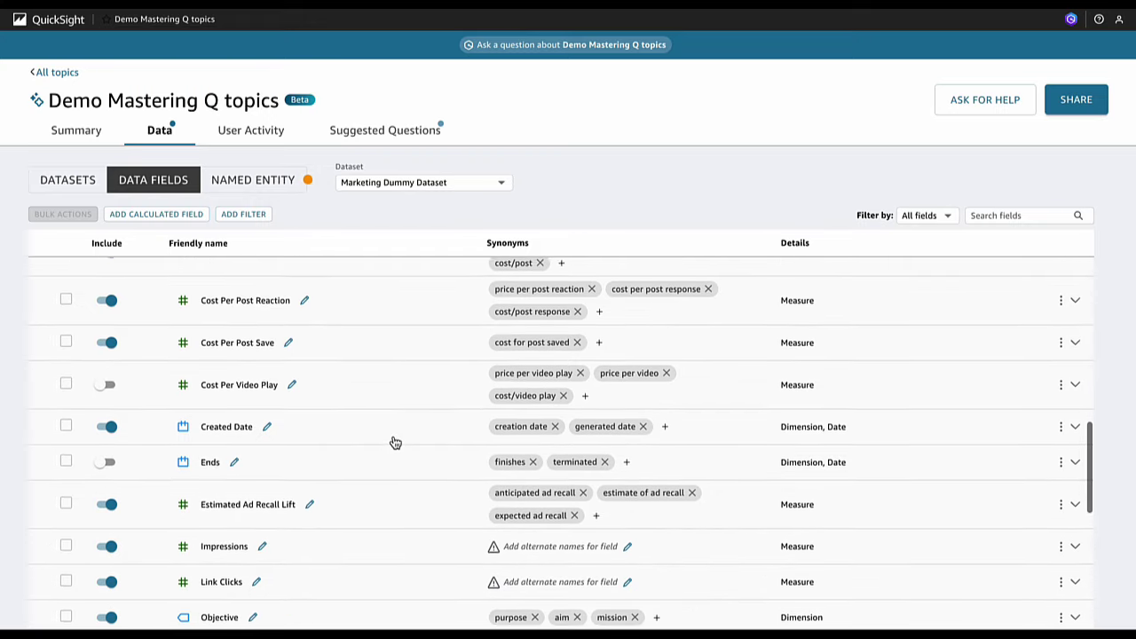
pyautogui.scroll(-2, 395, 442)
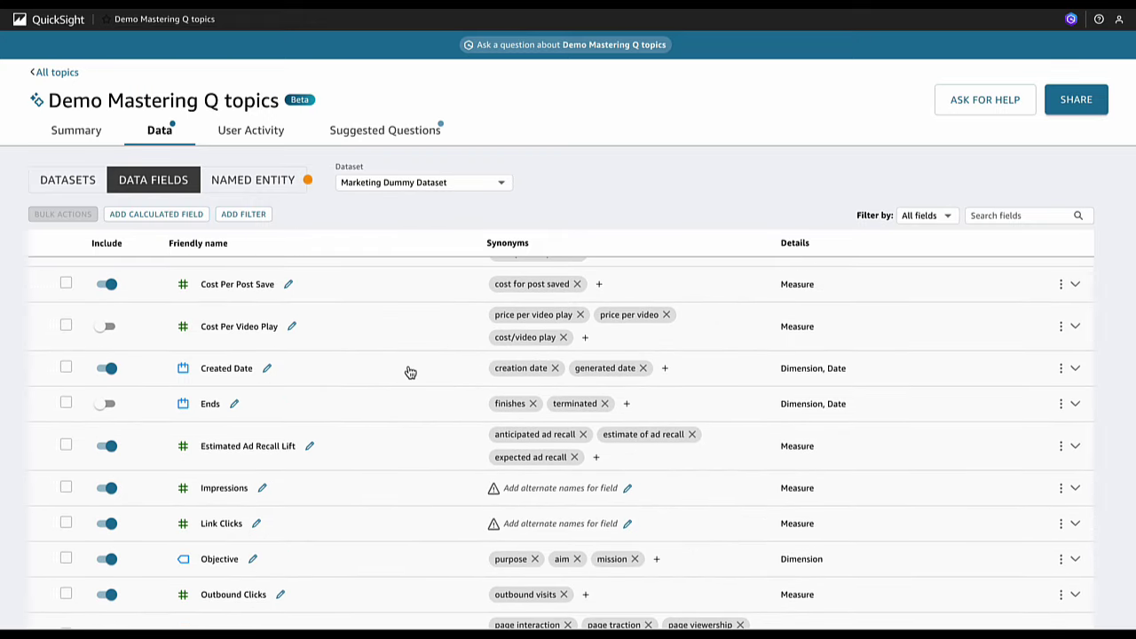
pyautogui.click(665, 369)
pyautogui.write('date')
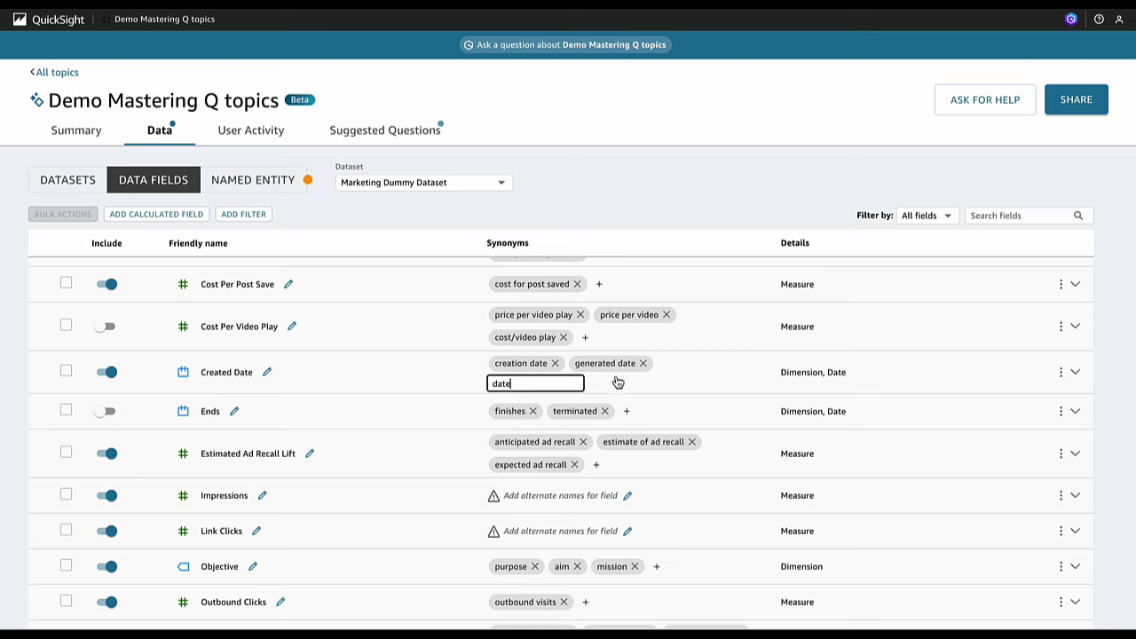
pyautogui.press('Return')
# Add "ad recall" as a synonym for the Estimated Ad Recall Lift measure
pyautogui.scroll(-3, 404, 459)
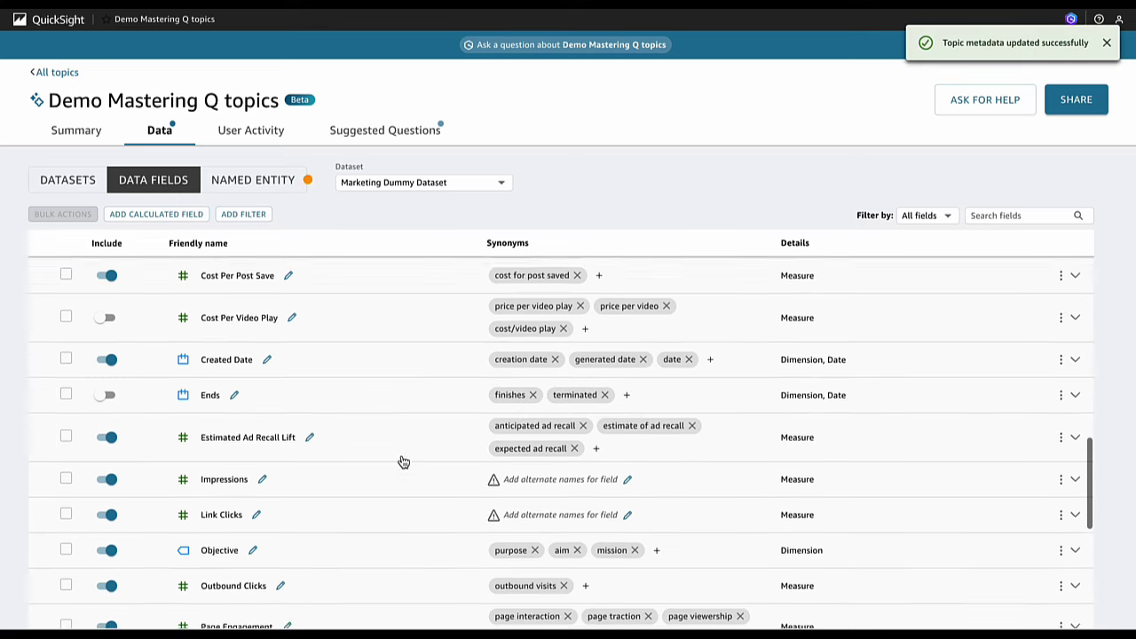
pyautogui.scroll(-1, 404, 459)
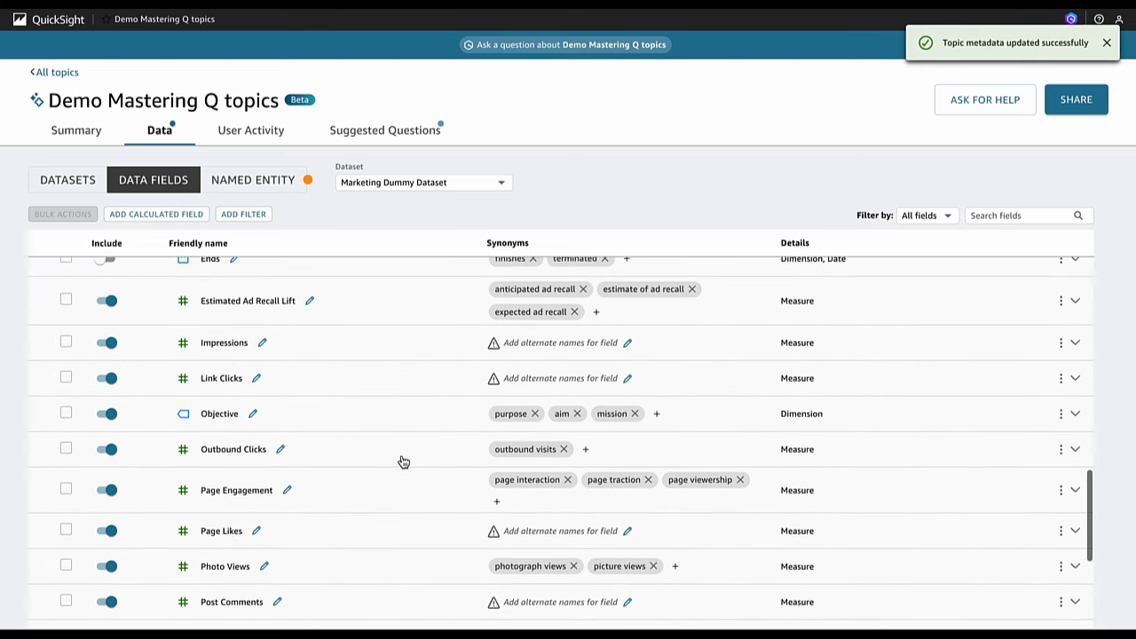
pyautogui.click(598, 311)
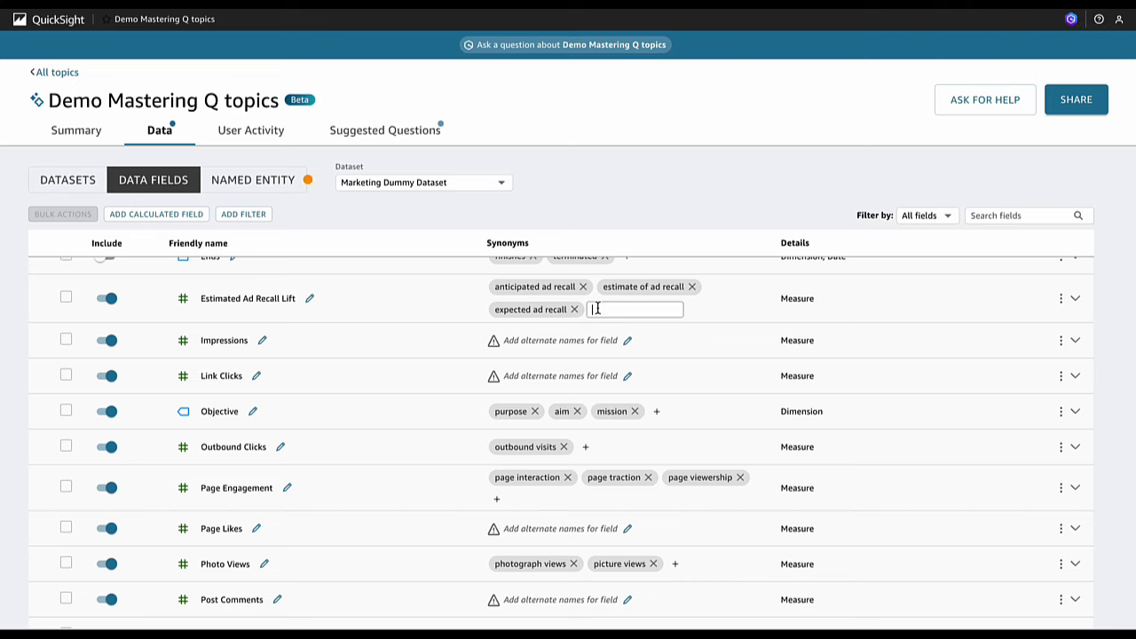
pyautogui.write('ad recall')
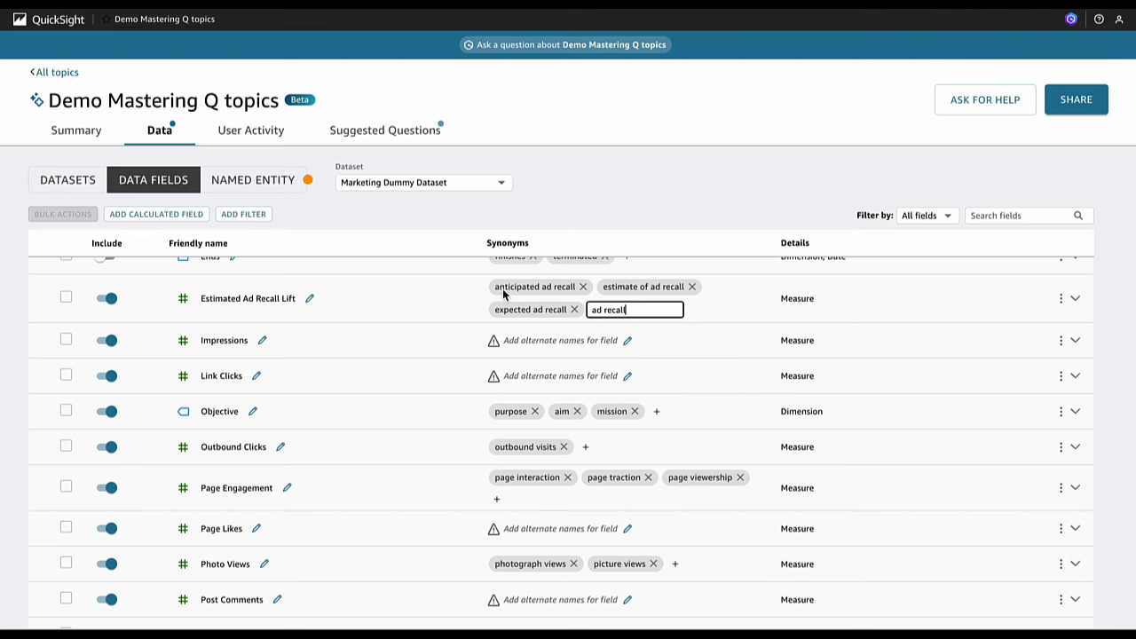
pyautogui.press('Return')
pyautogui.click(438, 308)
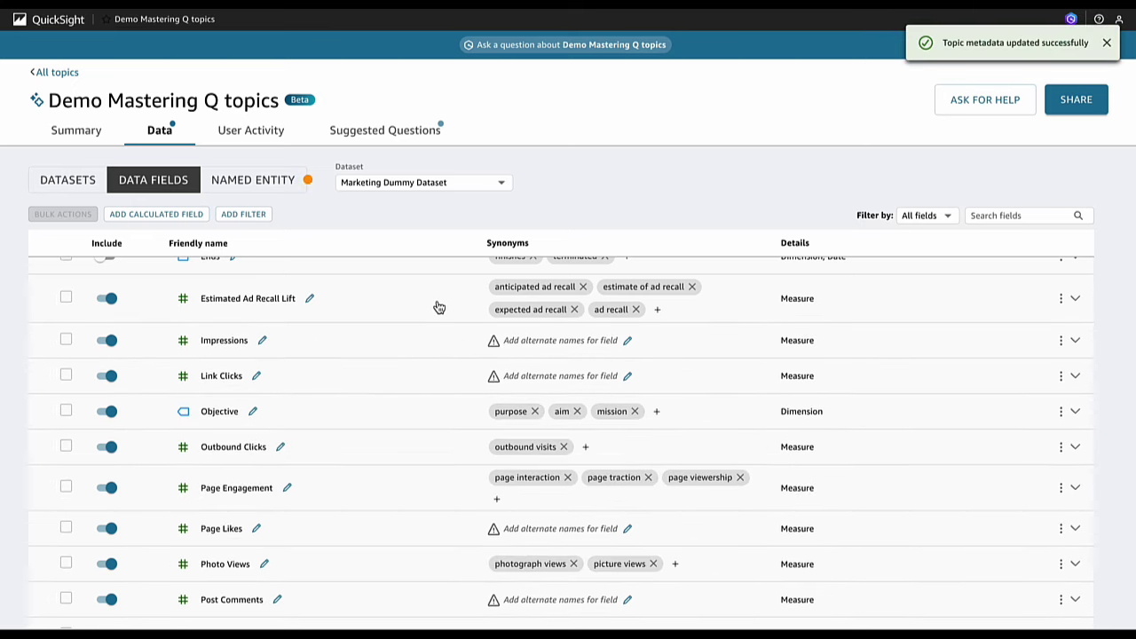
# Replace the Objective field's "mission" synonym with "goal", leaving the field's details collapsed
pyautogui.scroll(-2, 372, 485)
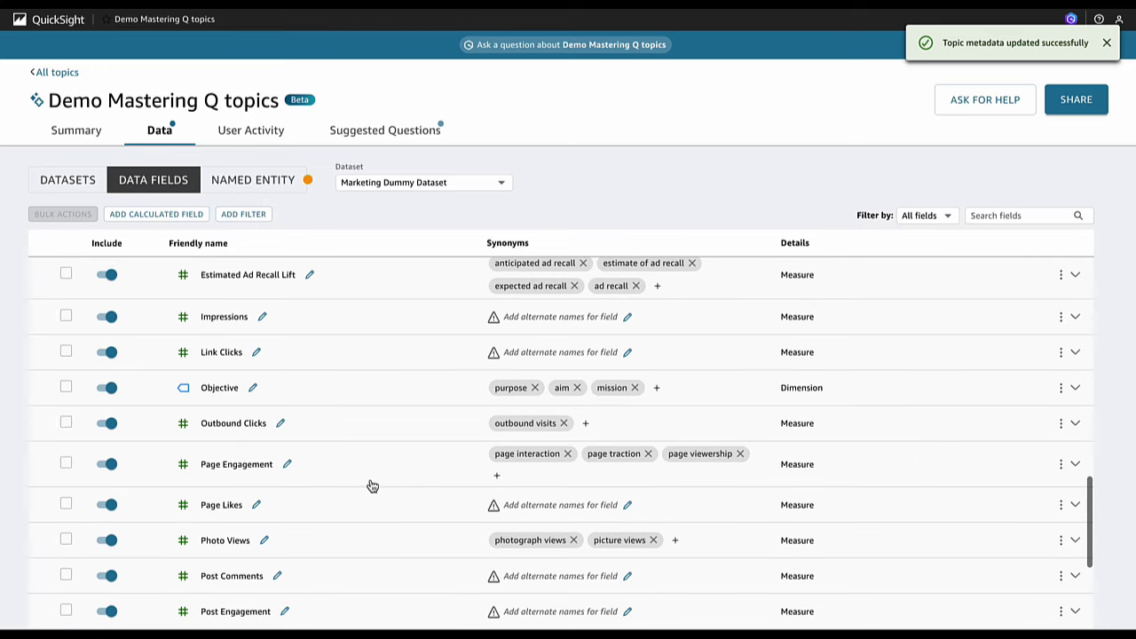
pyautogui.scroll(-2, 373, 485)
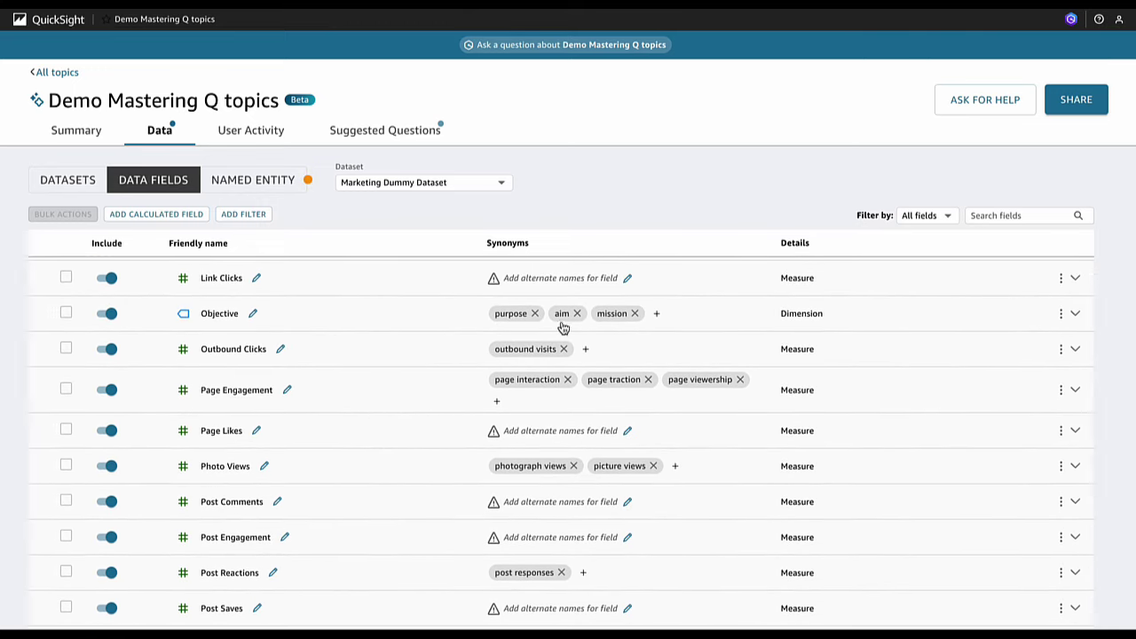
pyautogui.click(635, 314)
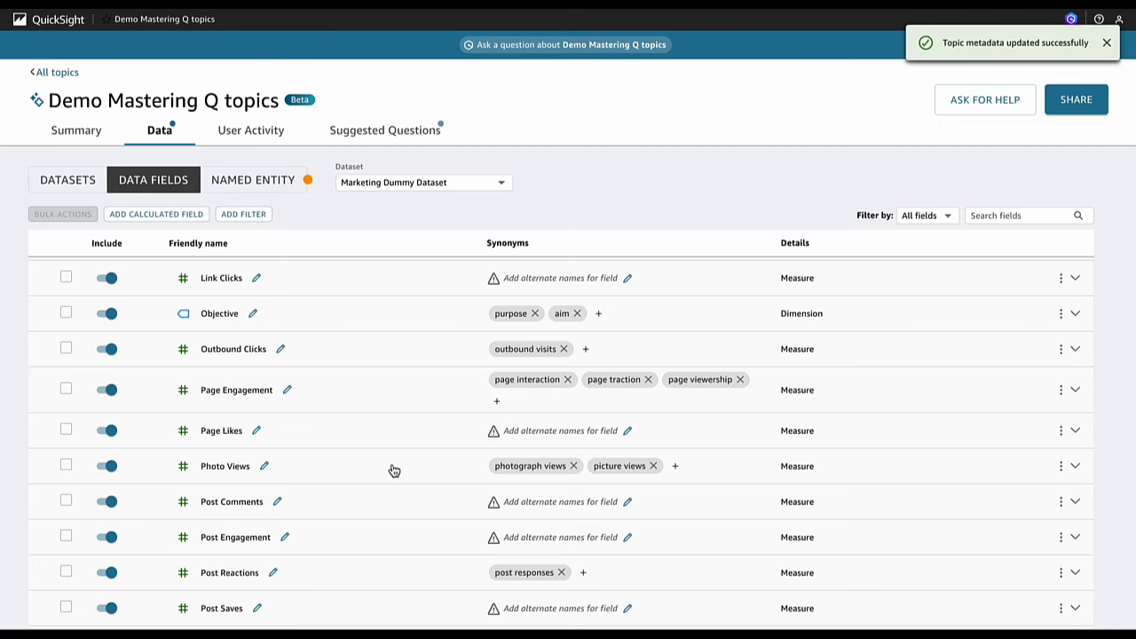
pyautogui.scroll(-1, 394, 470)
pyautogui.click(598, 293)
pyautogui.write('g')
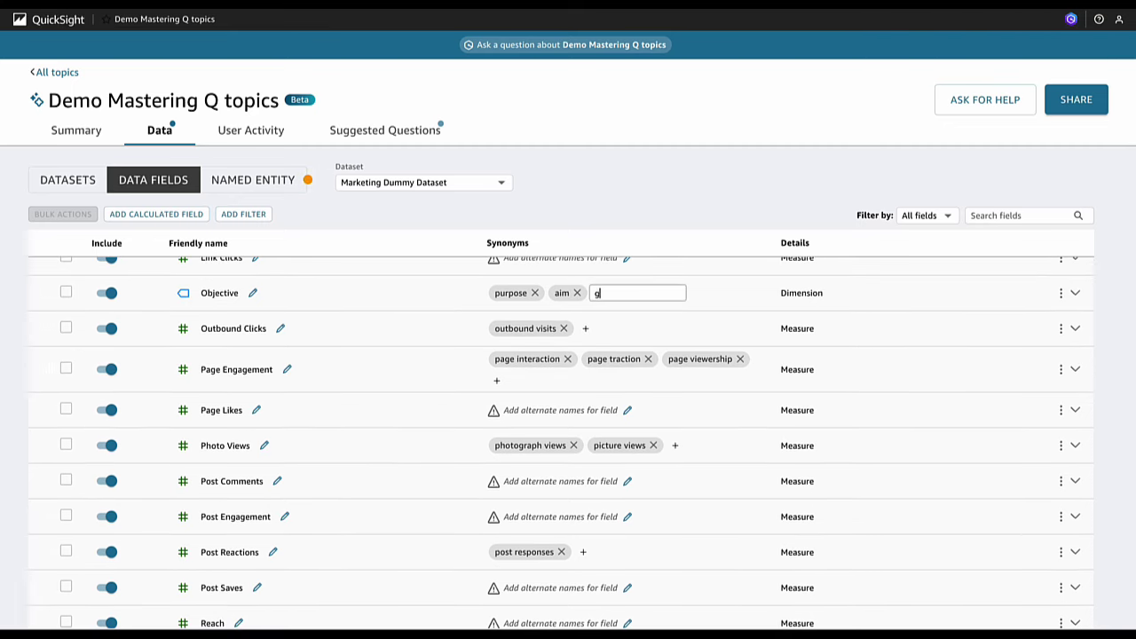
pyautogui.write('oal')
pyautogui.click(694, 303)
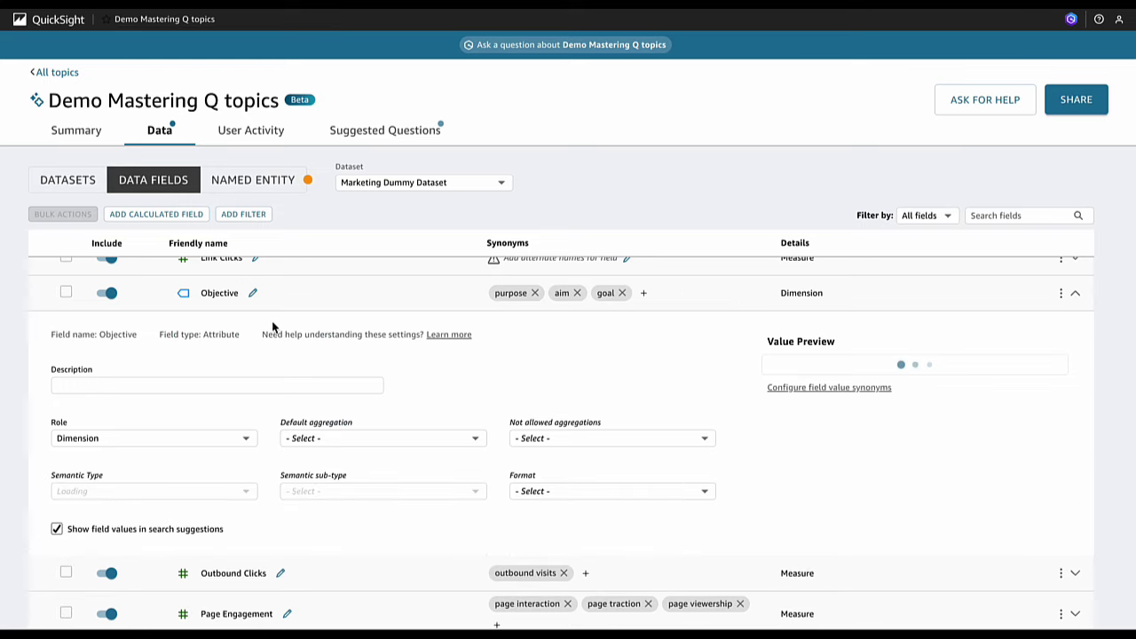
pyautogui.click(305, 297)
pyautogui.click(304, 297)
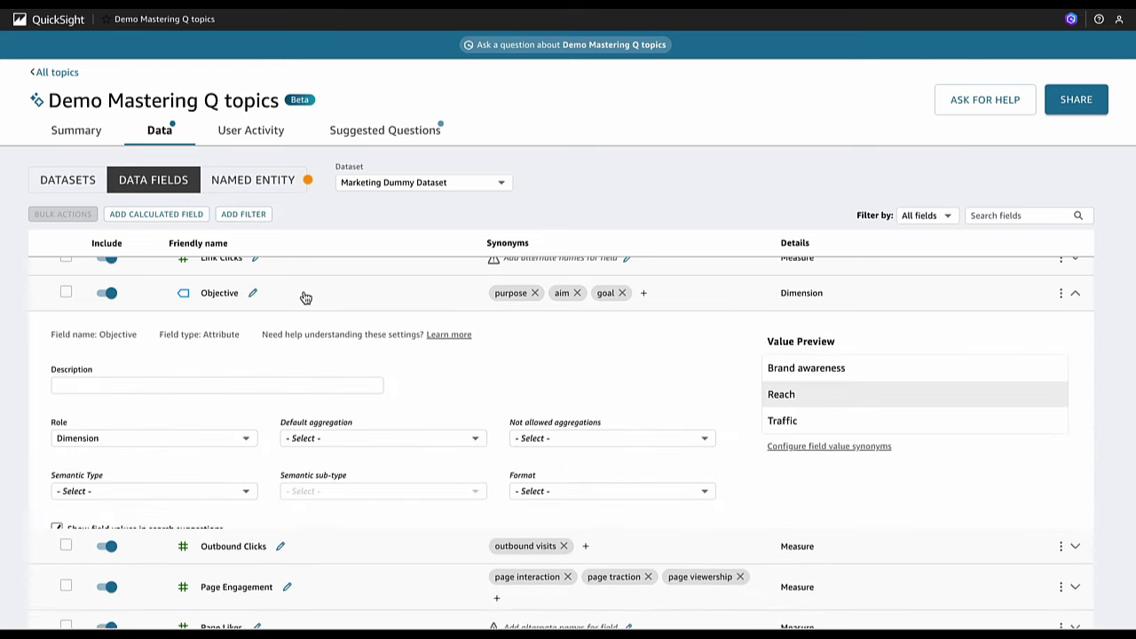
pyautogui.click(304, 298)
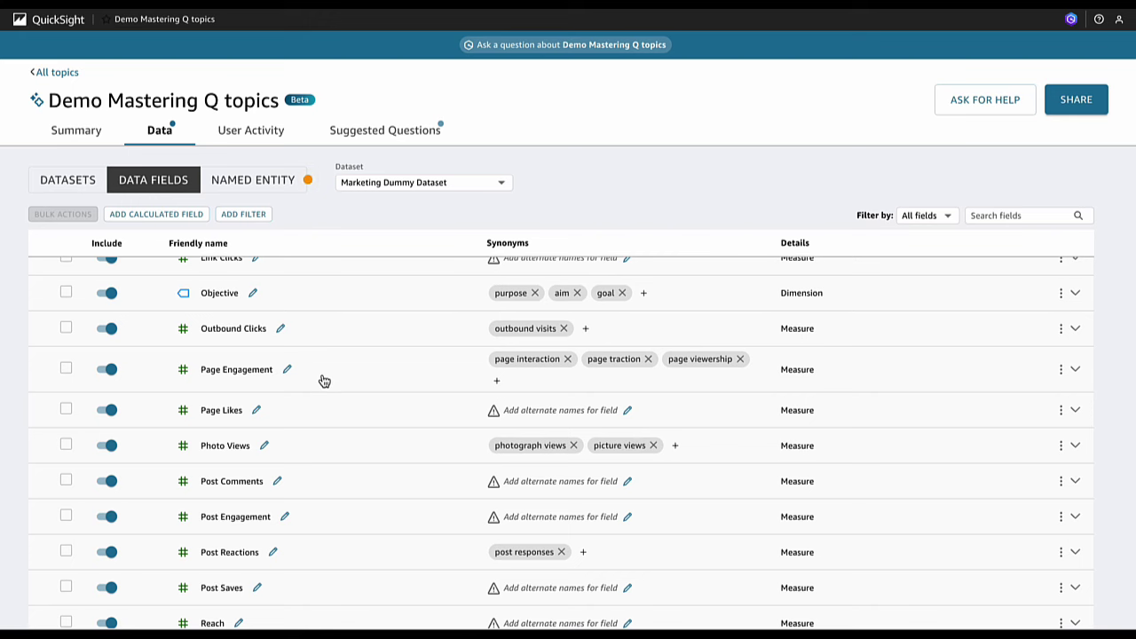
pyautogui.scroll(-1, 324, 381)
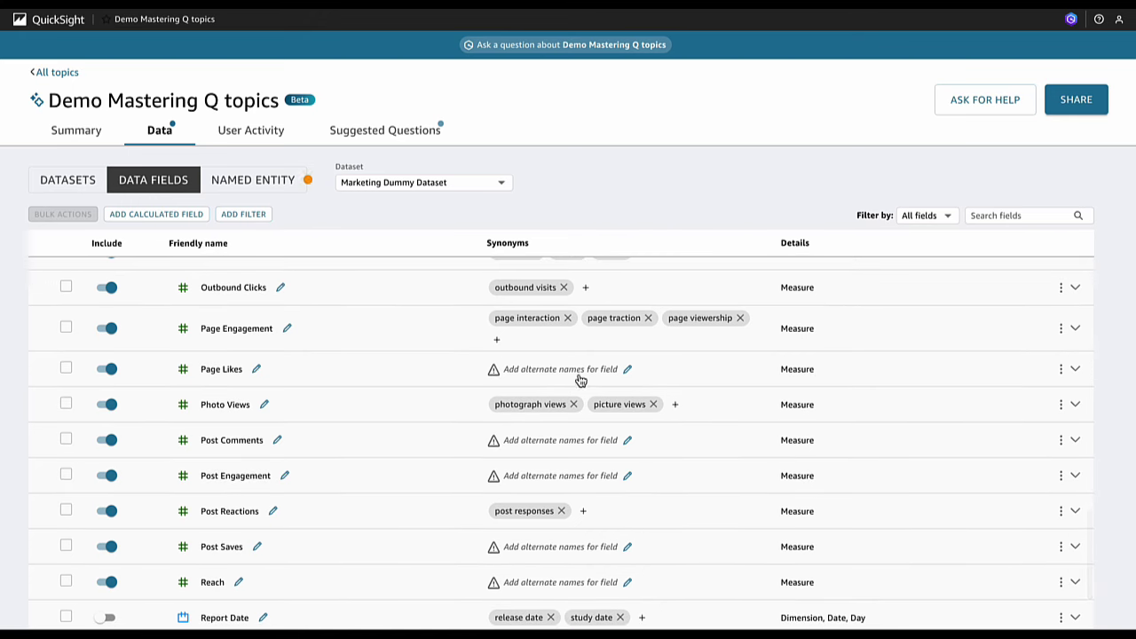
pyautogui.click(601, 370)
pyautogui.write('like')
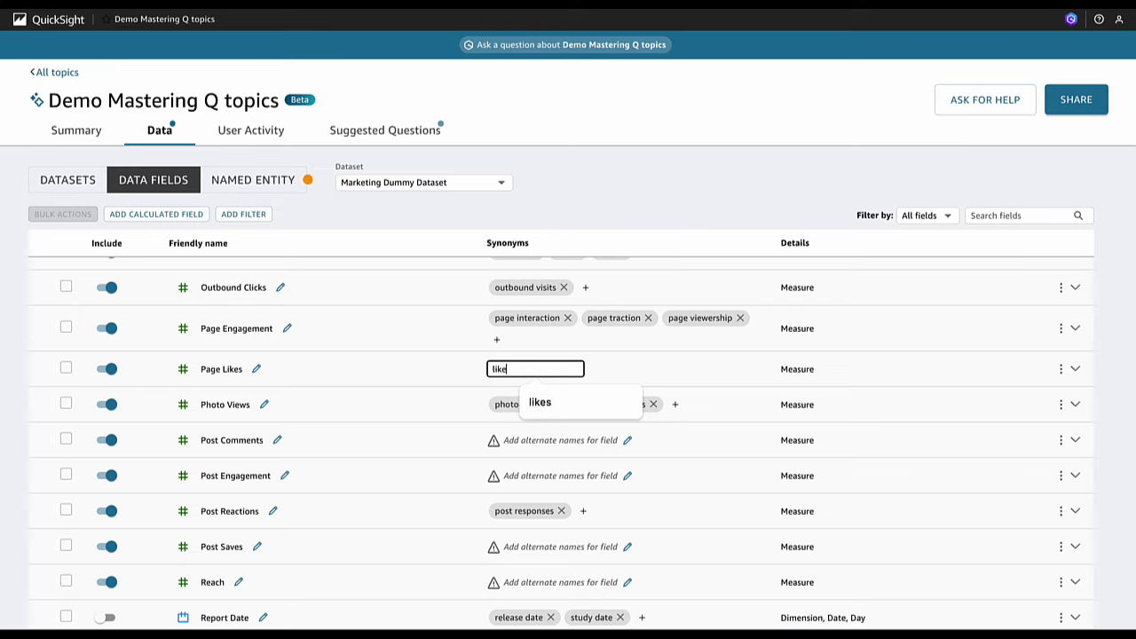
pyautogui.press('BackSpace')
pyautogui.press('BackSpace')
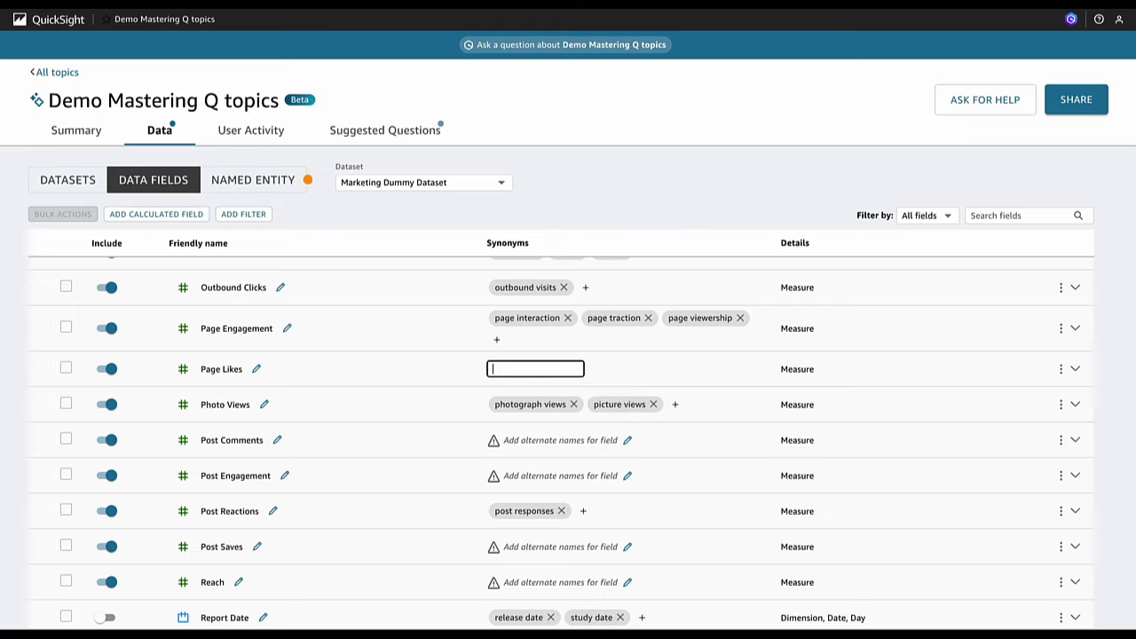
pyautogui.click(418, 383)
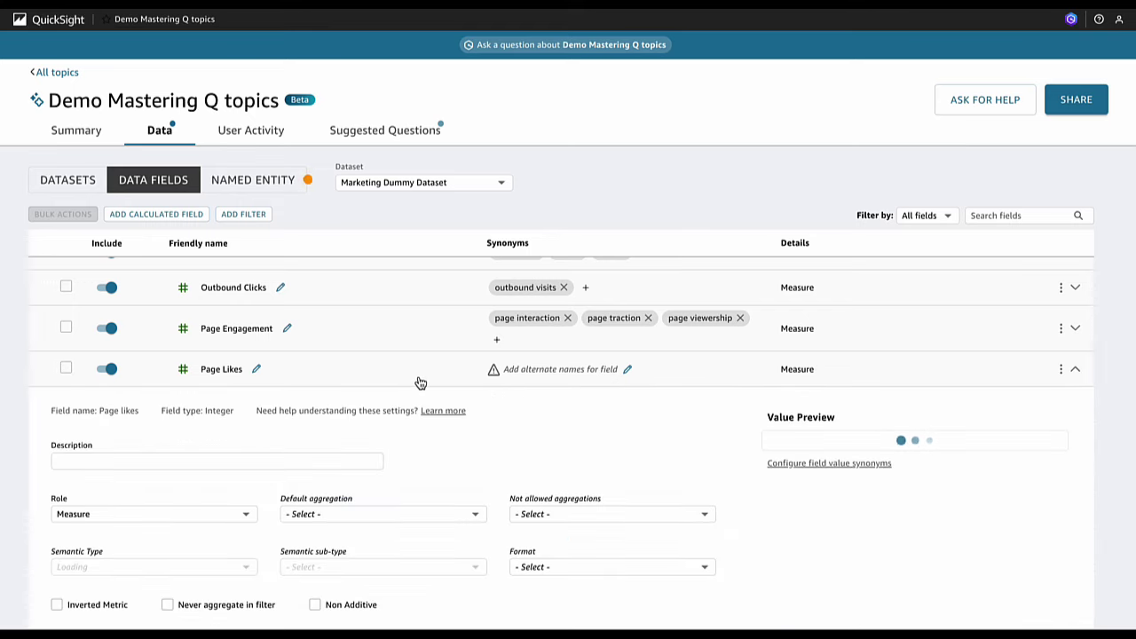
# Add "likes" as a synonym for the Page Likes measure, leaving its details collapsed
pyautogui.click(421, 382)
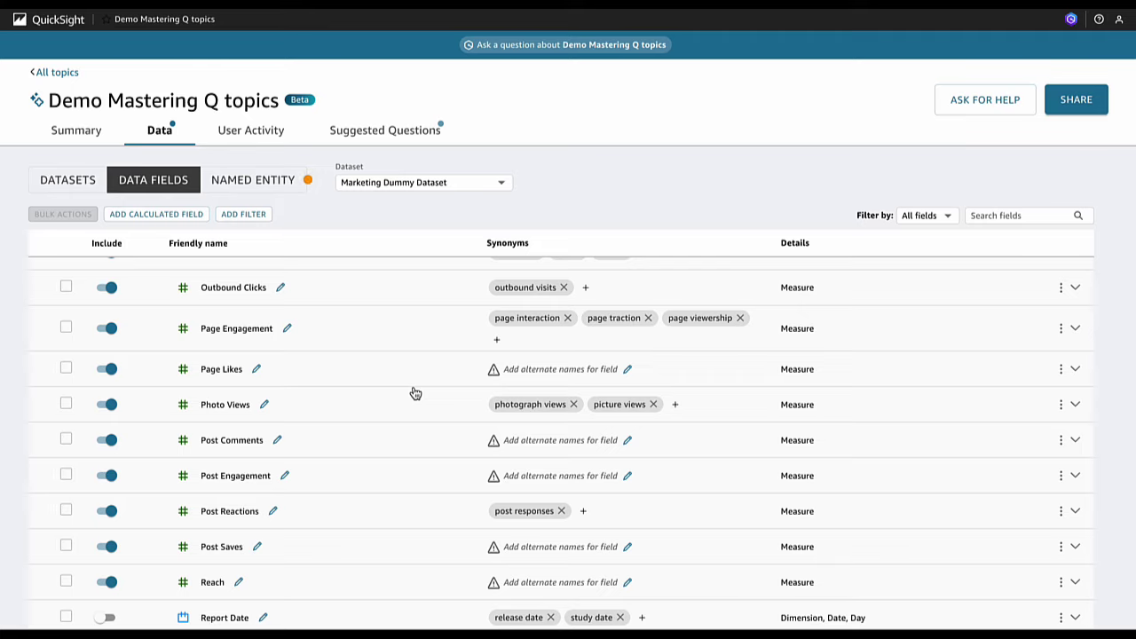
pyautogui.scroll(-1, 415, 393)
pyautogui.scroll(-3, 414, 393)
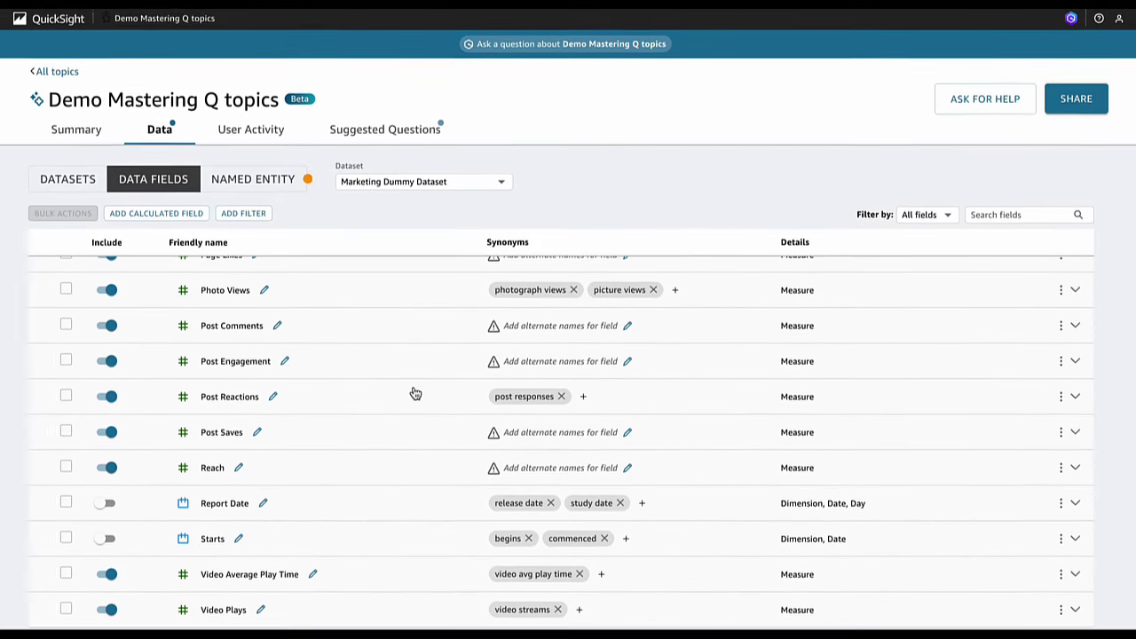
pyautogui.scroll(2, 414, 392)
pyautogui.scroll(10, 415, 392)
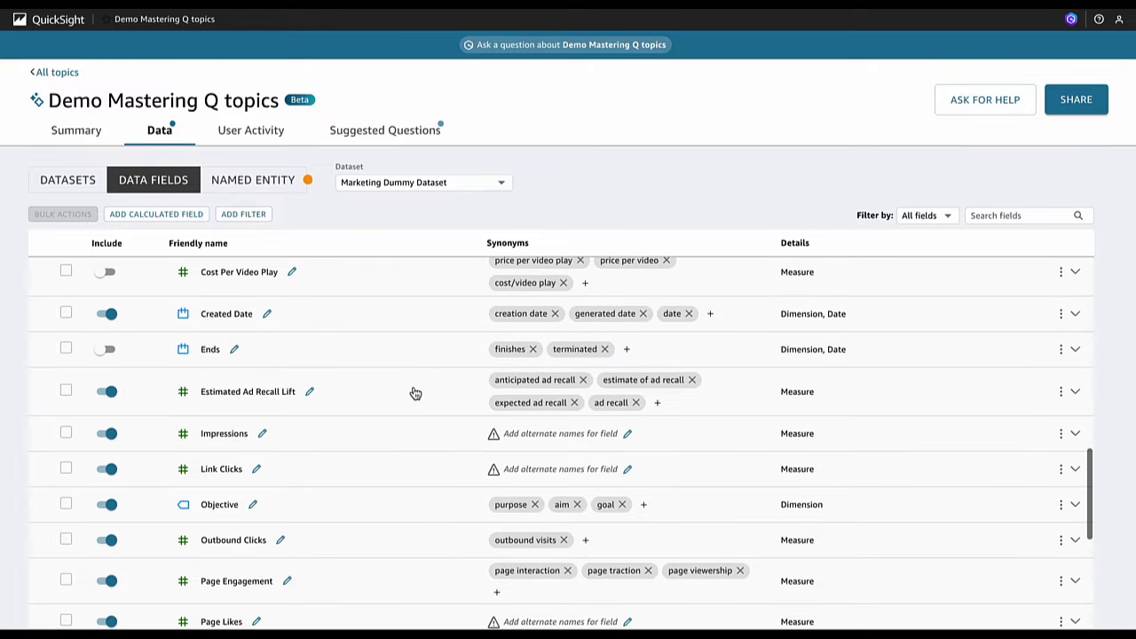
pyautogui.scroll(4, 415, 392)
pyautogui.scroll(-6, 415, 392)
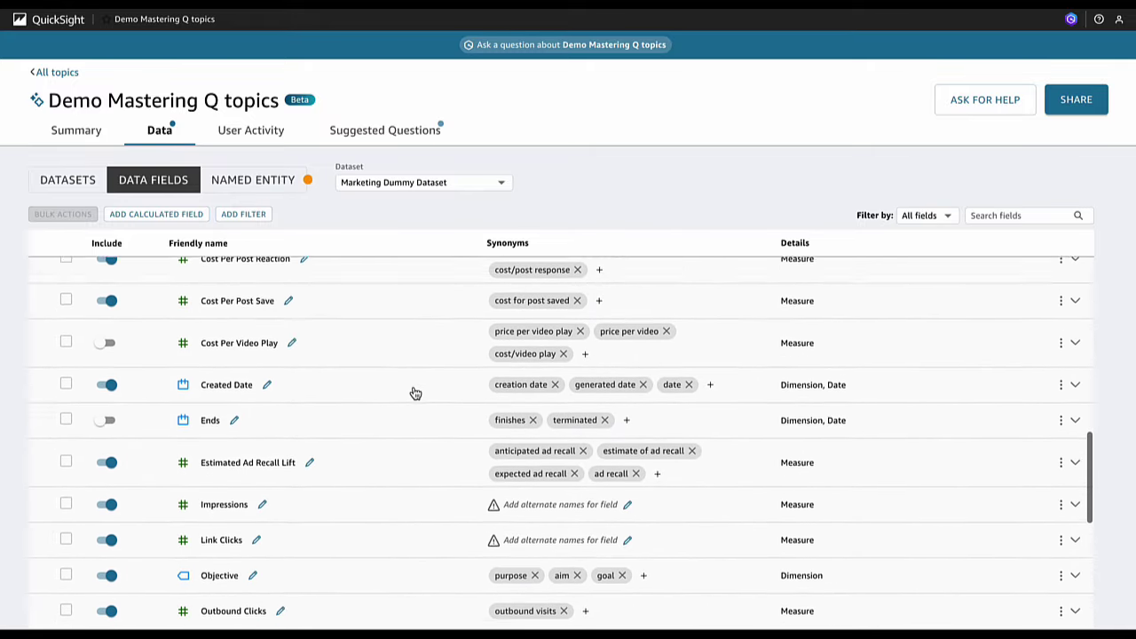
pyautogui.scroll(-7, 415, 392)
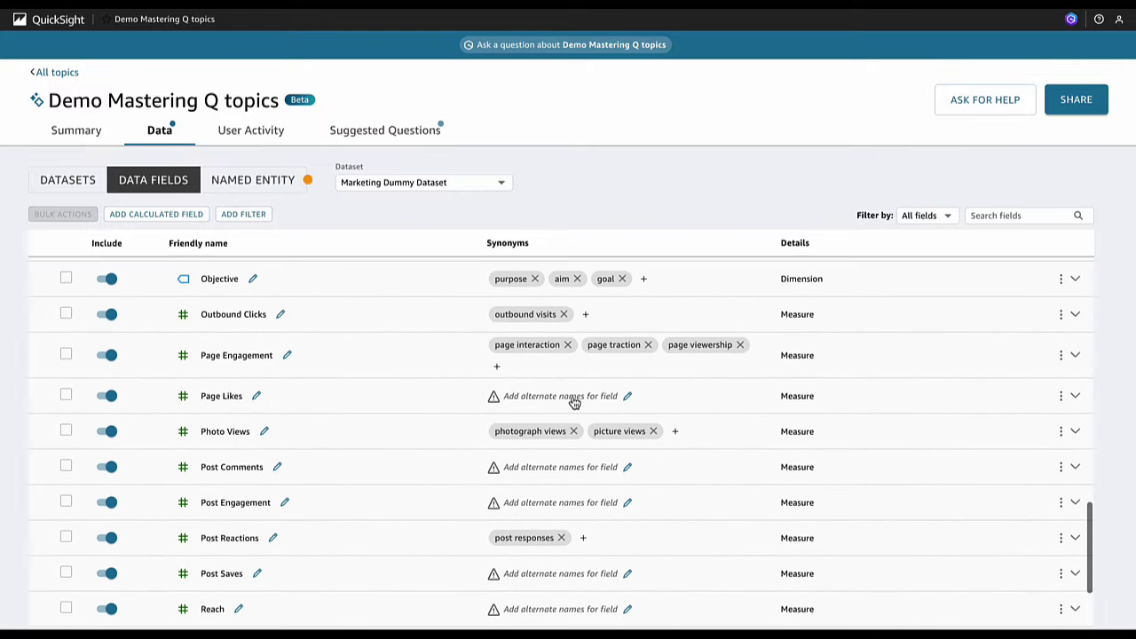
pyautogui.click(573, 396)
pyautogui.write('likes')
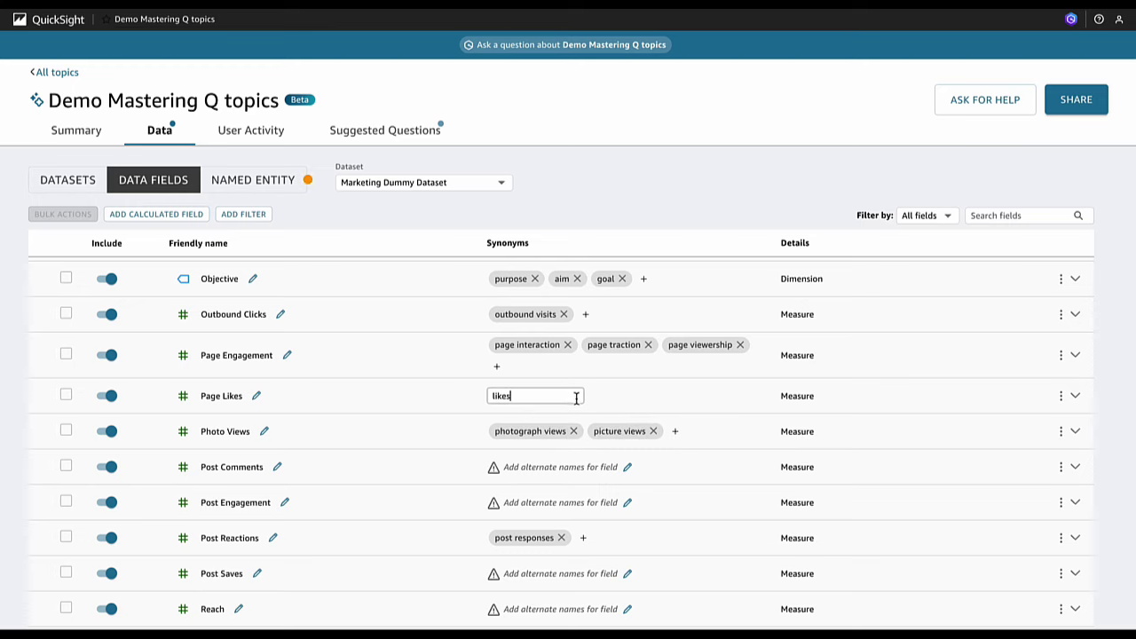
pyautogui.click(629, 399)
pyautogui.scroll(-4, 629, 399)
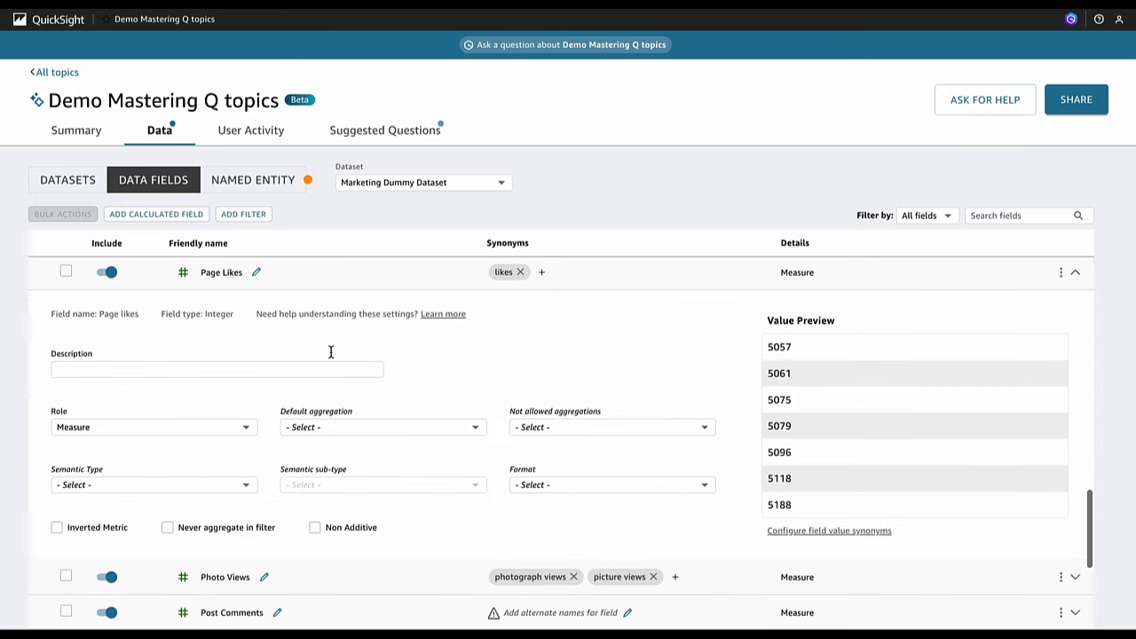
pyautogui.click(337, 276)
pyautogui.scroll(1, 331, 329)
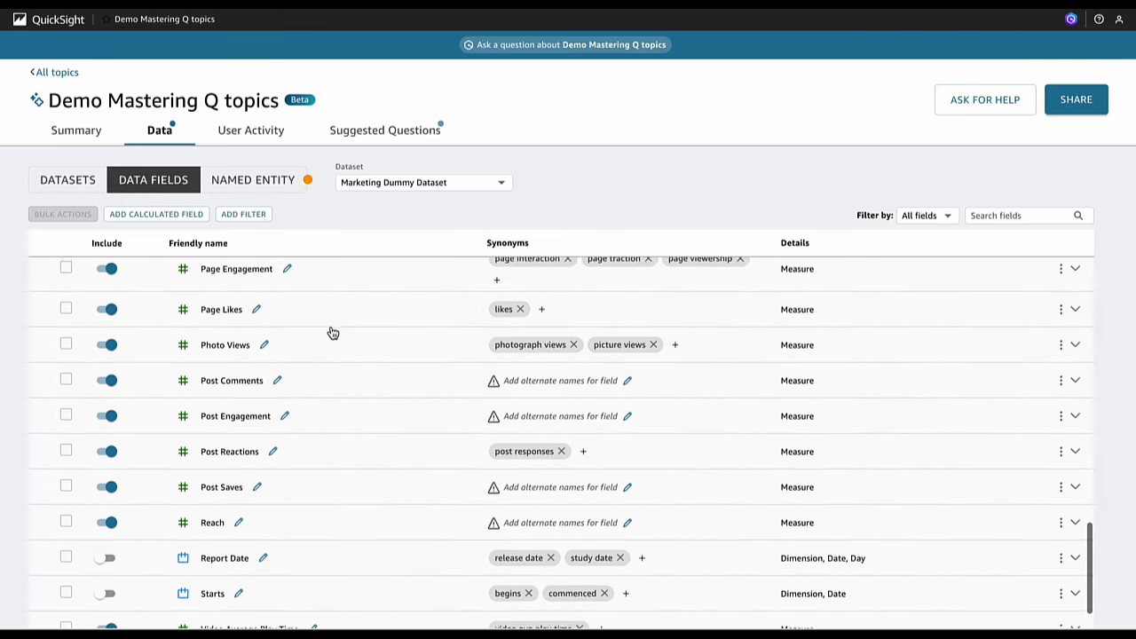
pyautogui.click(674, 346)
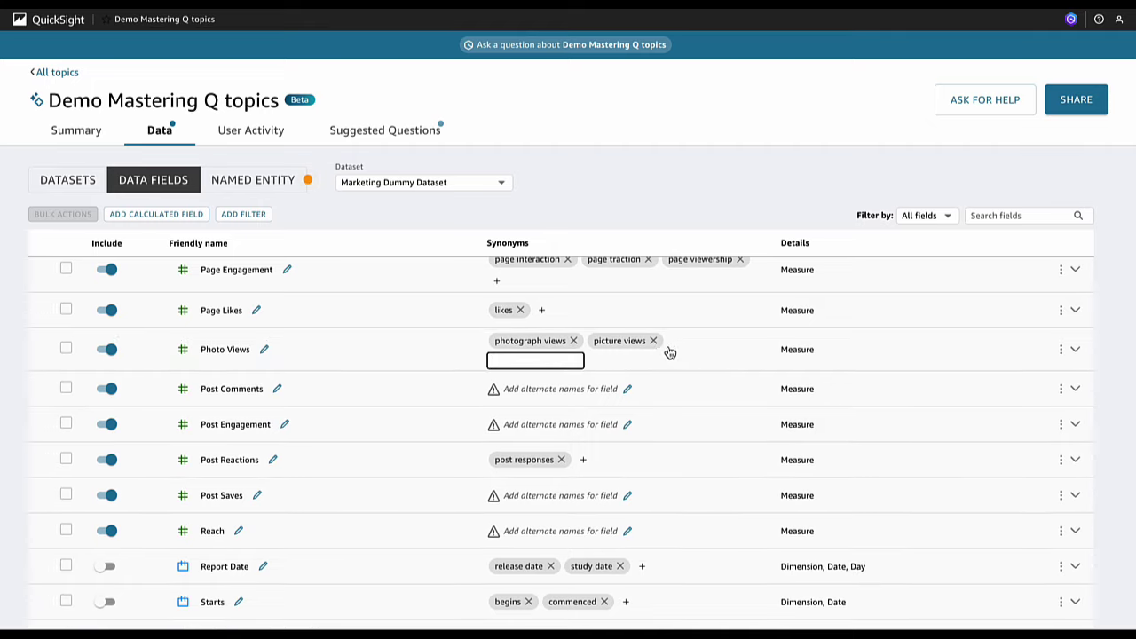
pyautogui.click(413, 360)
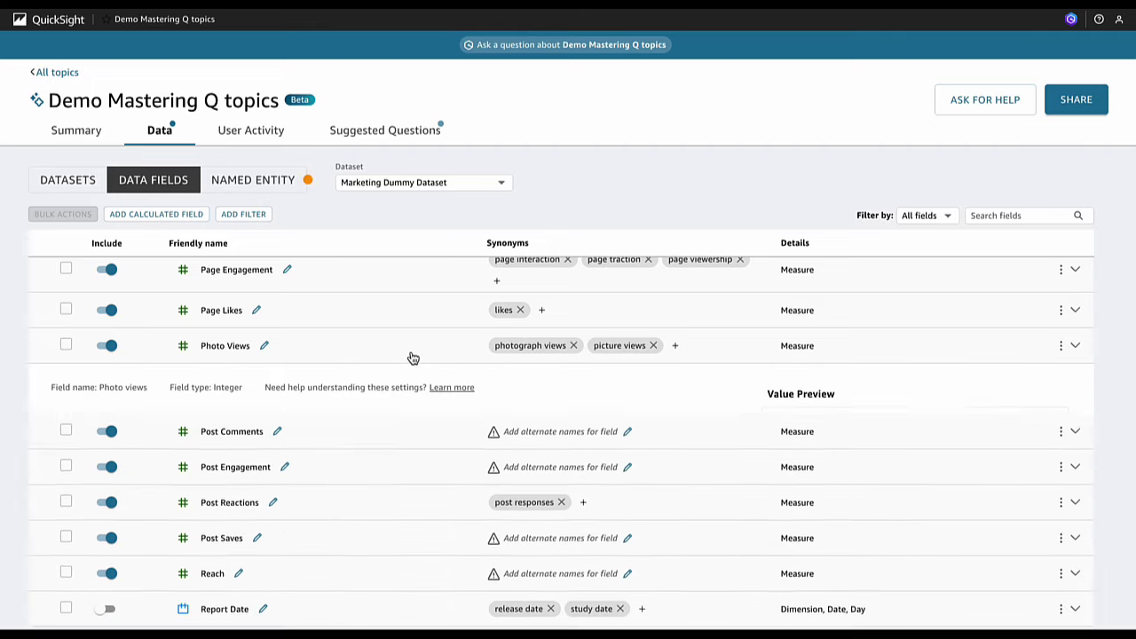
pyautogui.scroll(-1, 411, 417)
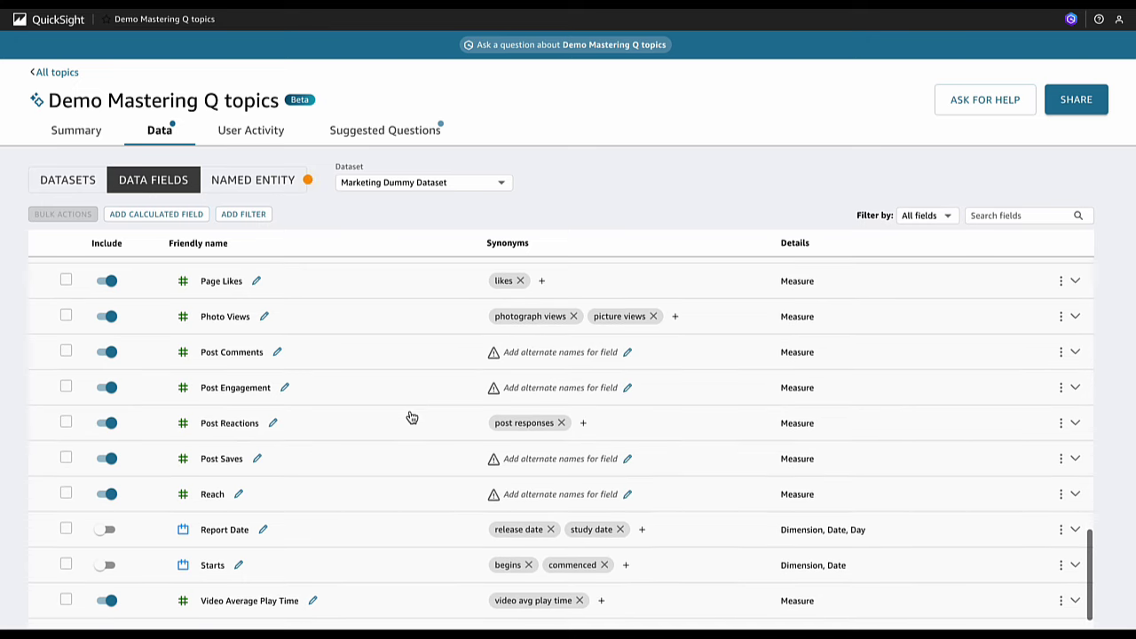
# Add "saves" as a synonym for the Post Saves measure, leaving its details collapsed
pyautogui.scroll(-1, 411, 417)
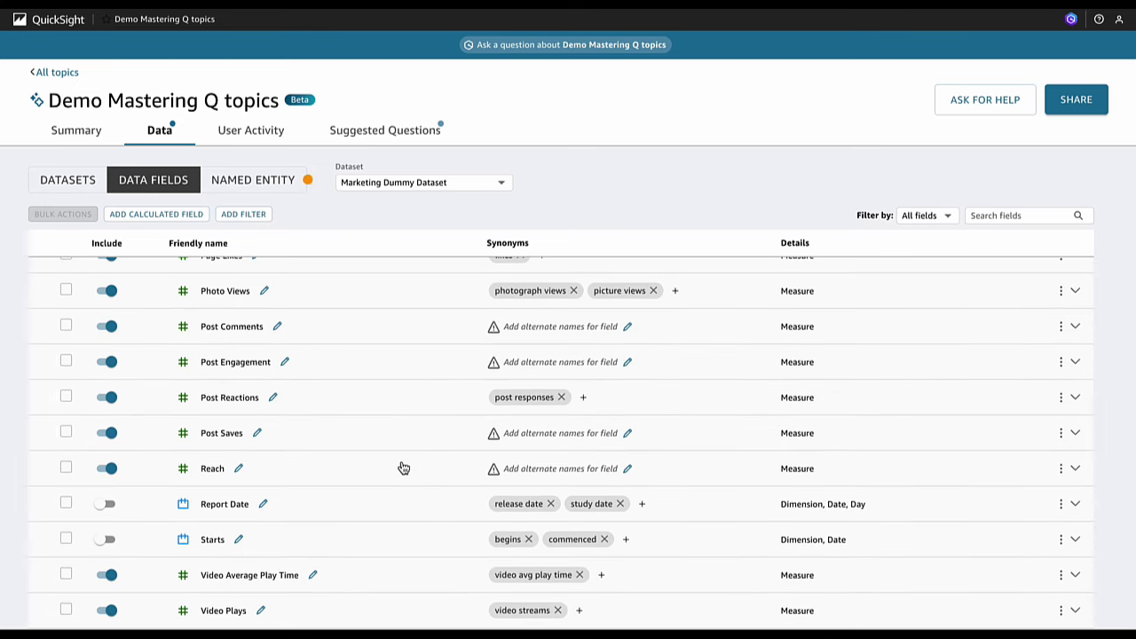
pyautogui.click(554, 429)
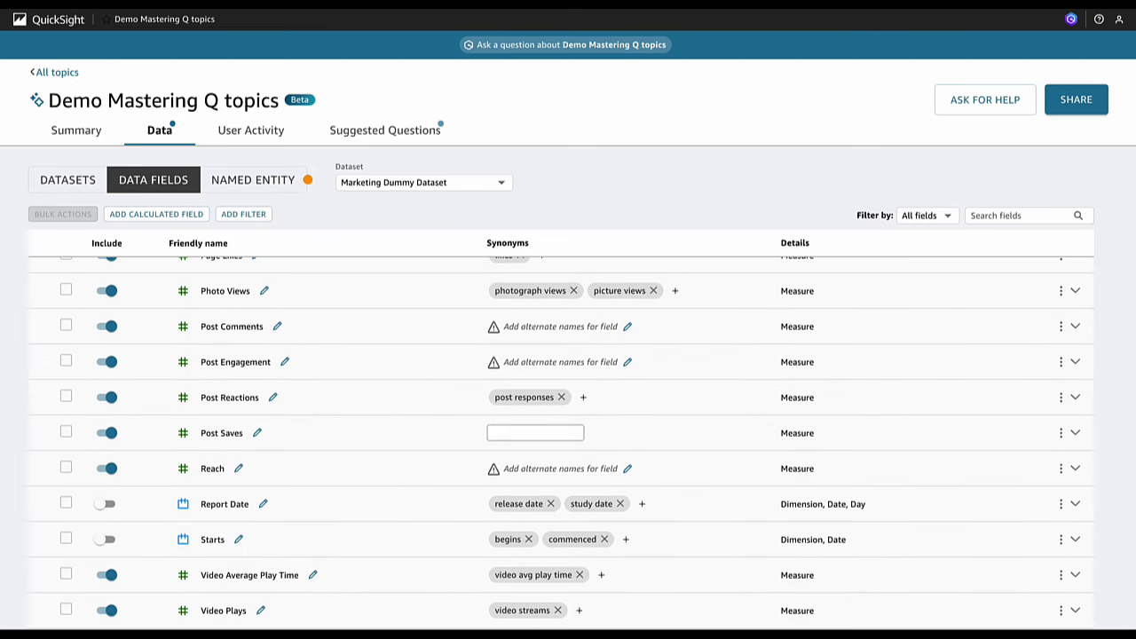
pyautogui.write('saves')
pyautogui.click(408, 434)
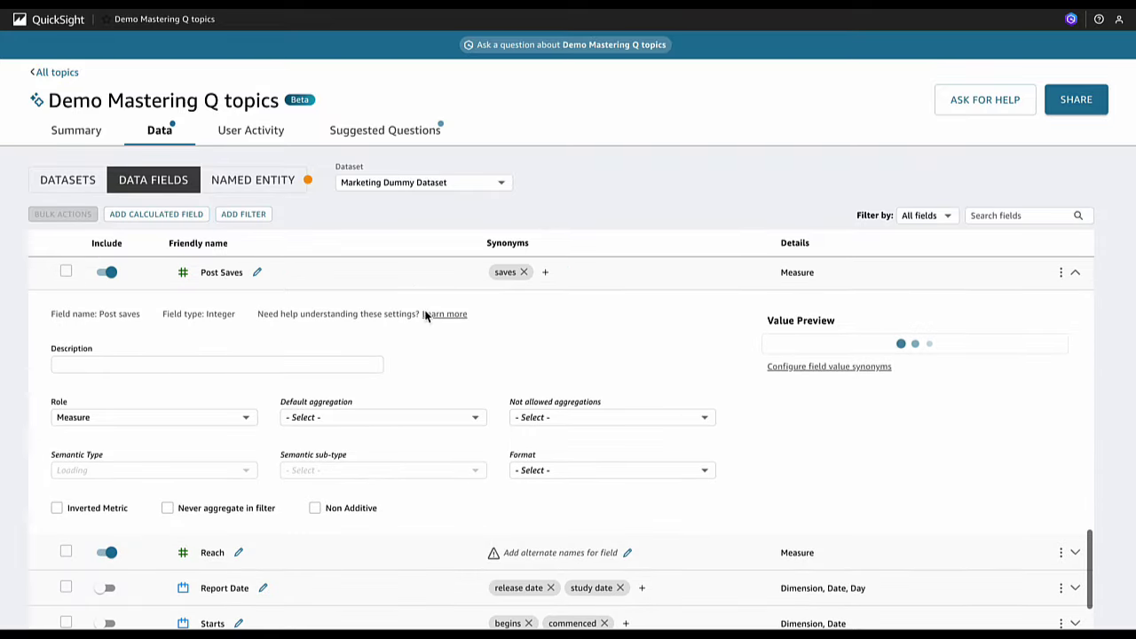
pyautogui.click(406, 353)
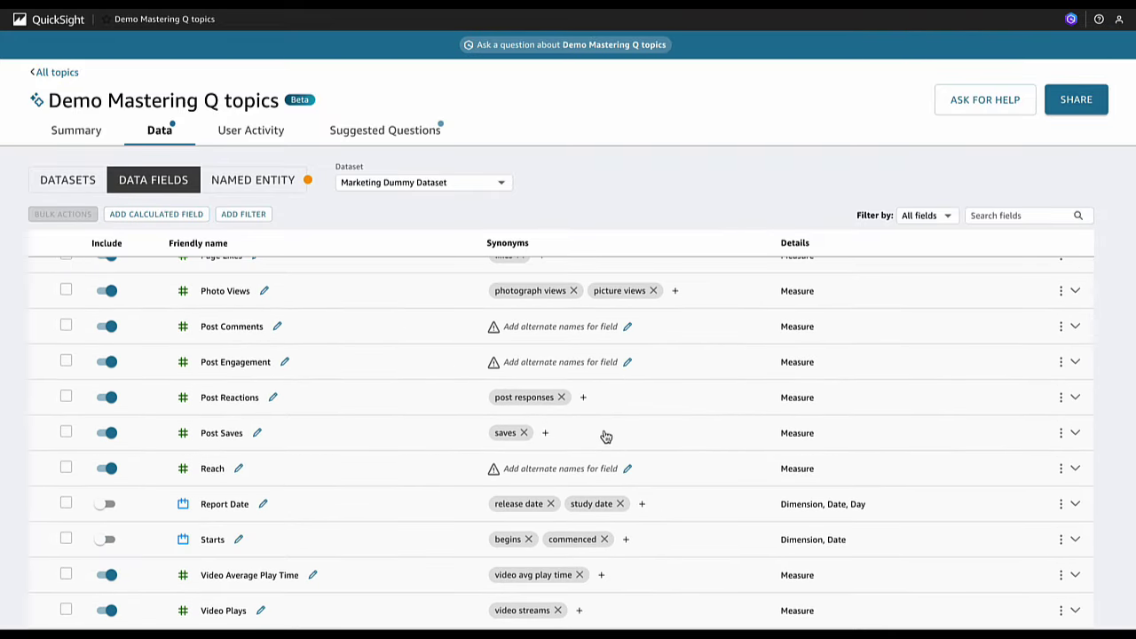
# Add "reactions" as a synonym for the Post Reactions measure, leaving its details collapsed
pyautogui.click(583, 397)
pyautogui.write('reactions')
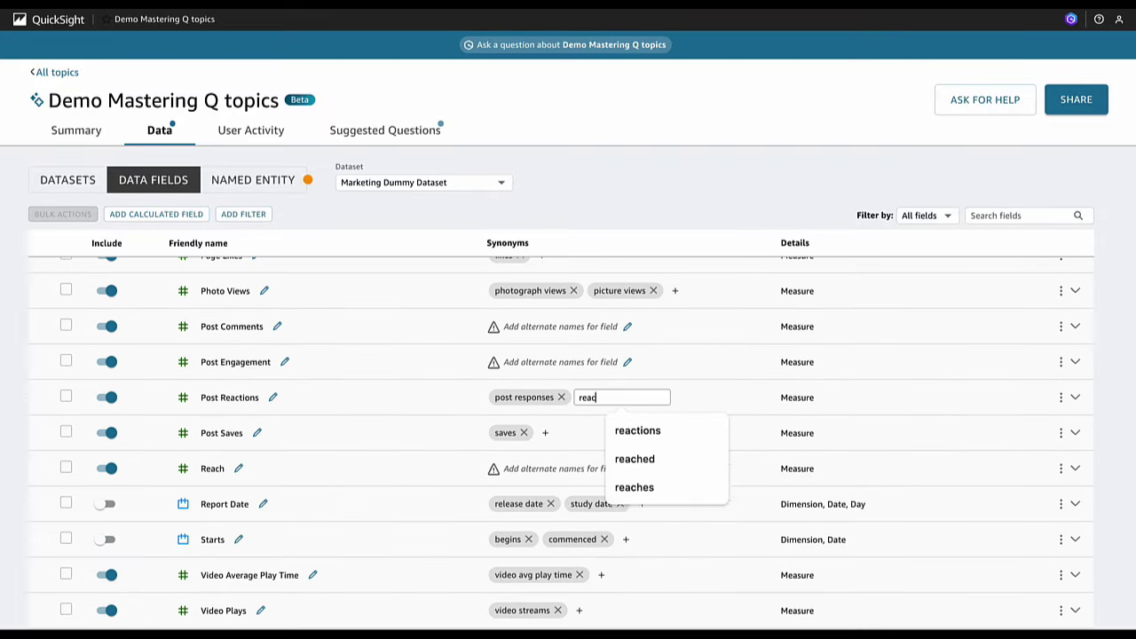
pyautogui.click(459, 396)
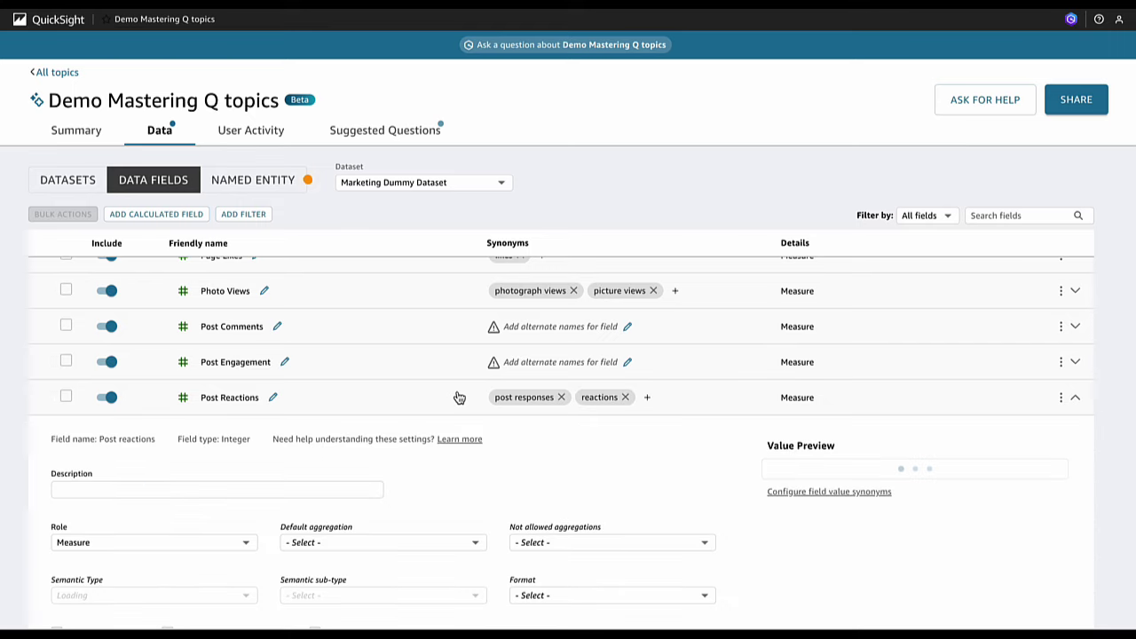
pyautogui.click(421, 279)
# Add "comments" as a synonym for the Post Comments measure, leaving its details collapsed
pyautogui.scroll(1, 432, 369)
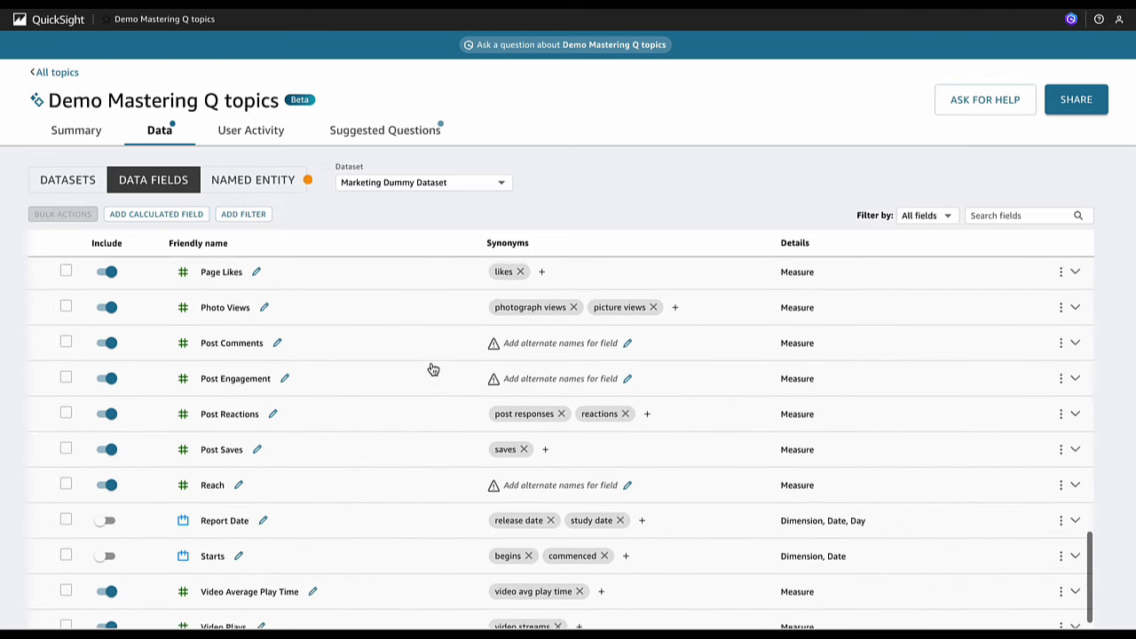
pyautogui.write('comments')
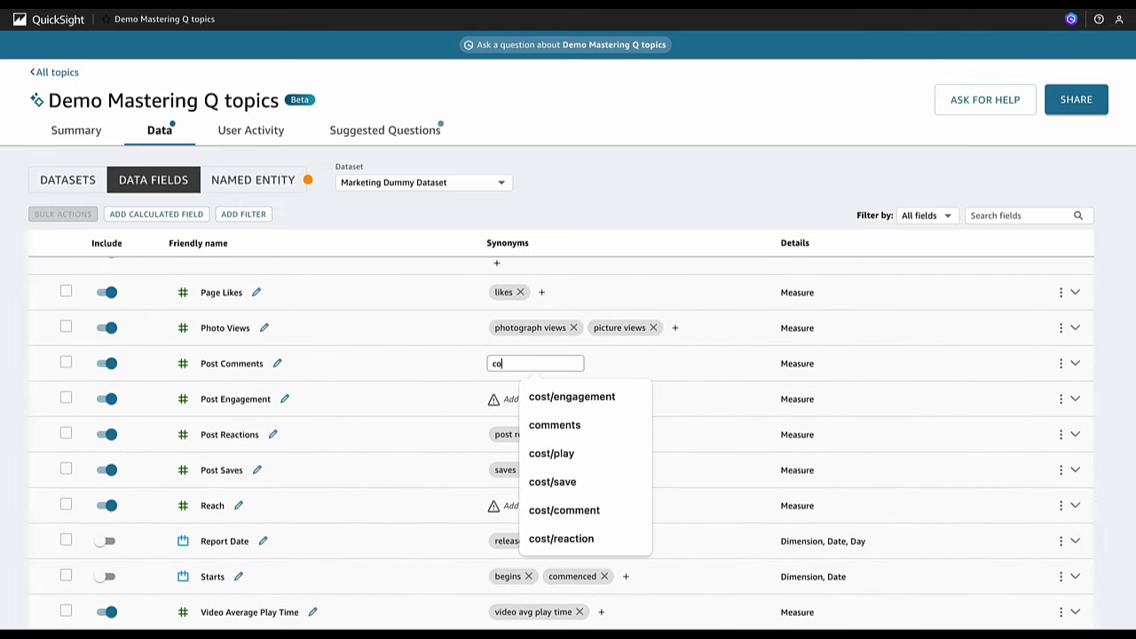
pyautogui.click(382, 371)
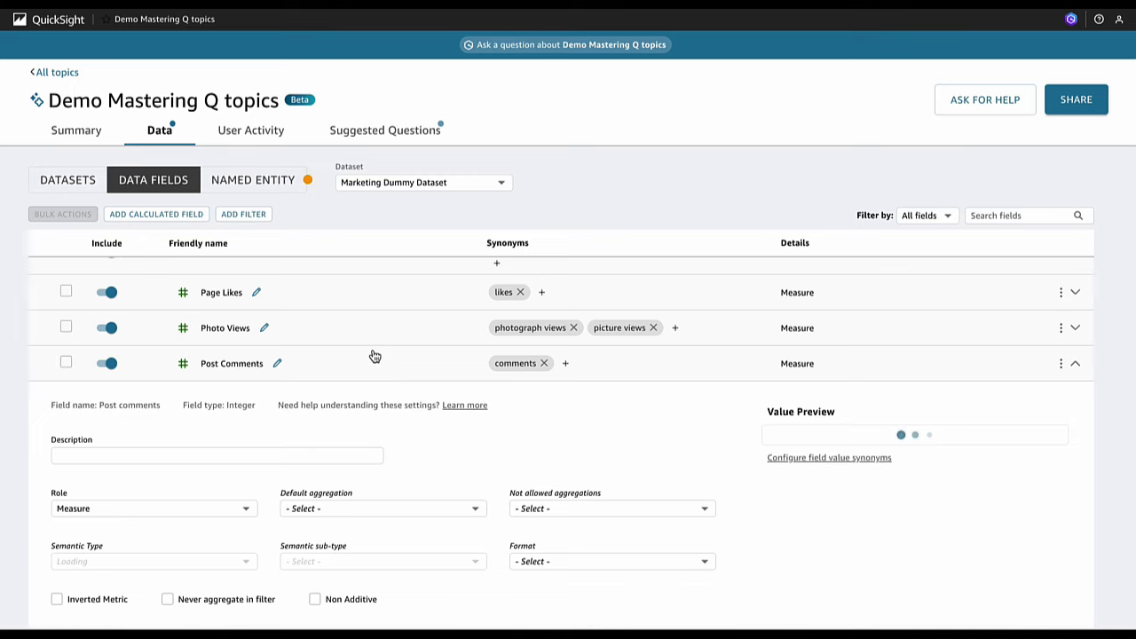
pyautogui.click(373, 360)
# Add "plays" and "streams" as synonyms for the Video Plays measure, leaving its details collapsed
pyautogui.scroll(-1, 381, 421)
pyautogui.click(578, 609)
pyautogui.write('pl')
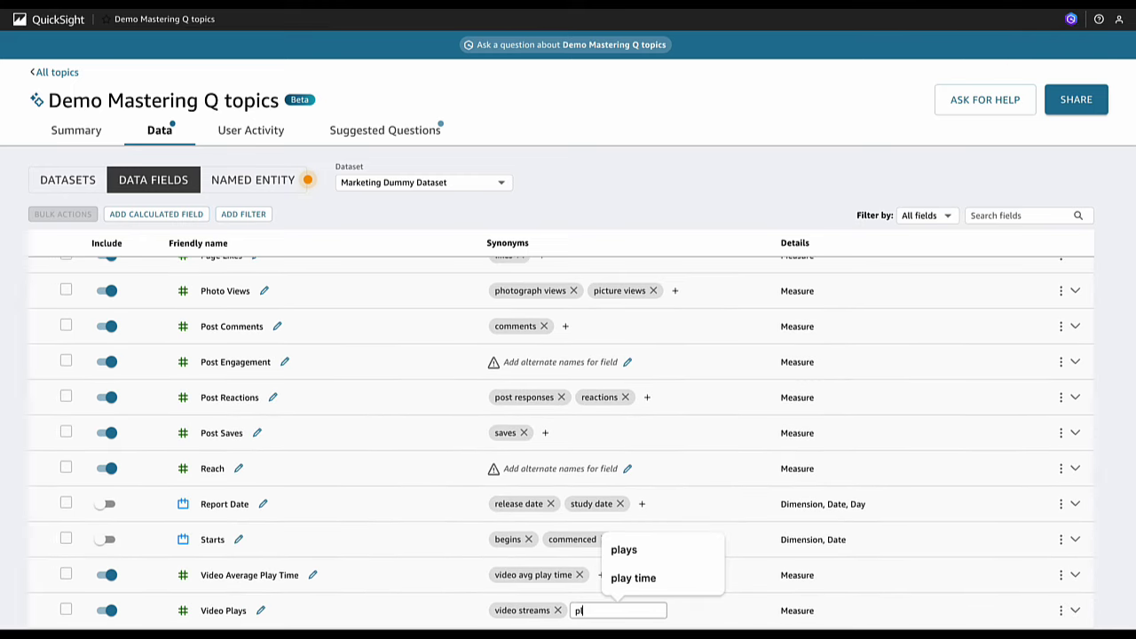
pyautogui.write('ays')
pyautogui.click(471, 607)
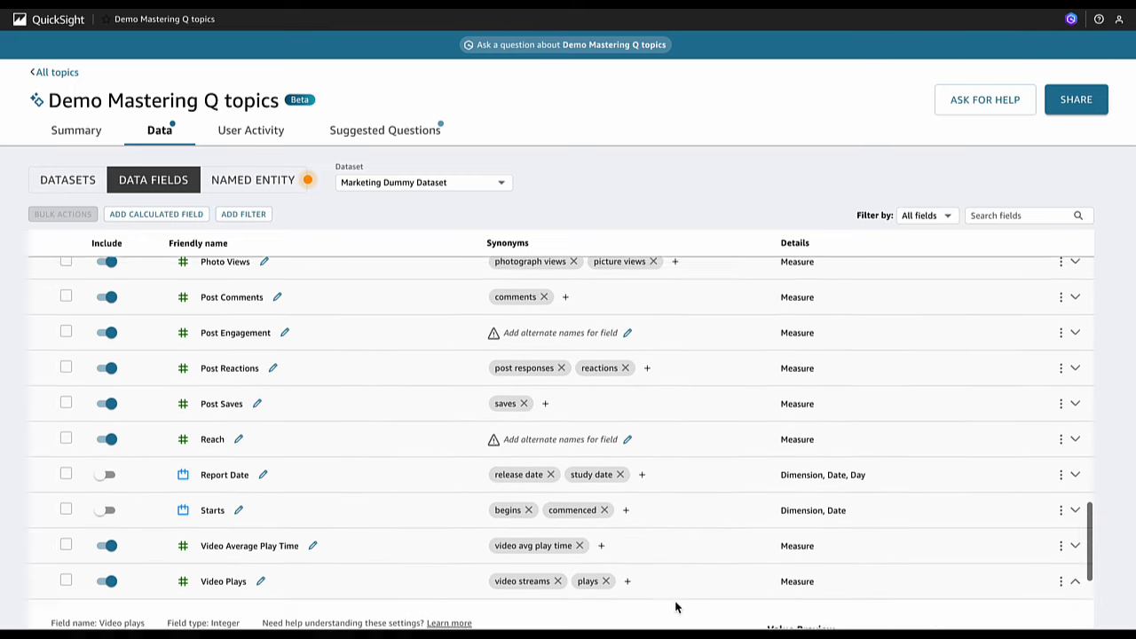
pyautogui.click(627, 360)
pyautogui.write('syt')
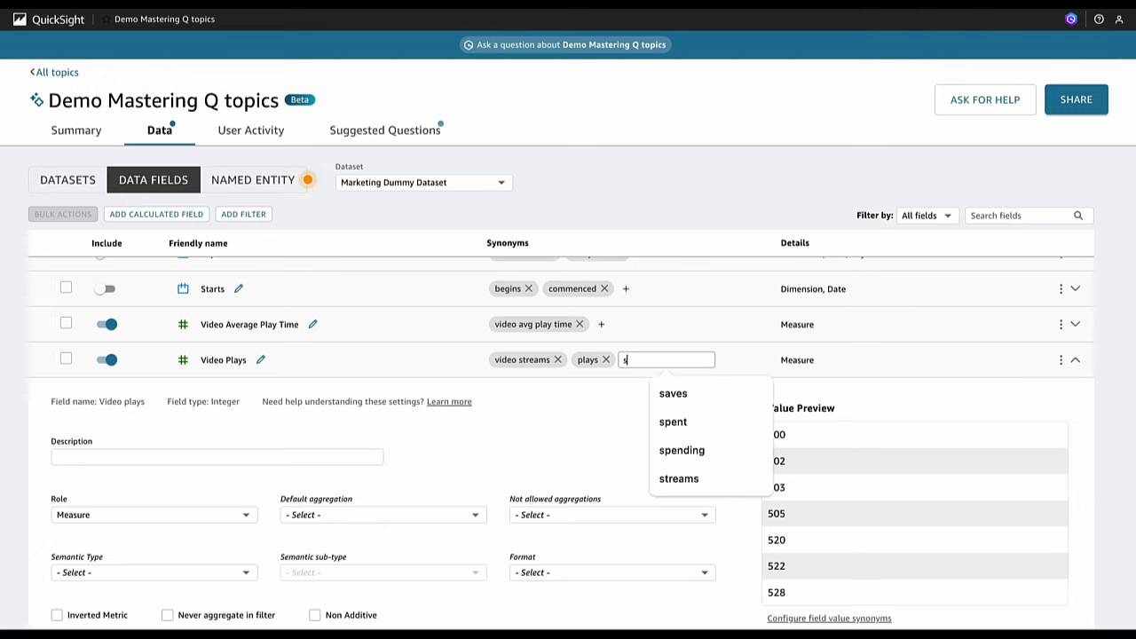
pyautogui.press('BackSpace')
pyautogui.write('treams')
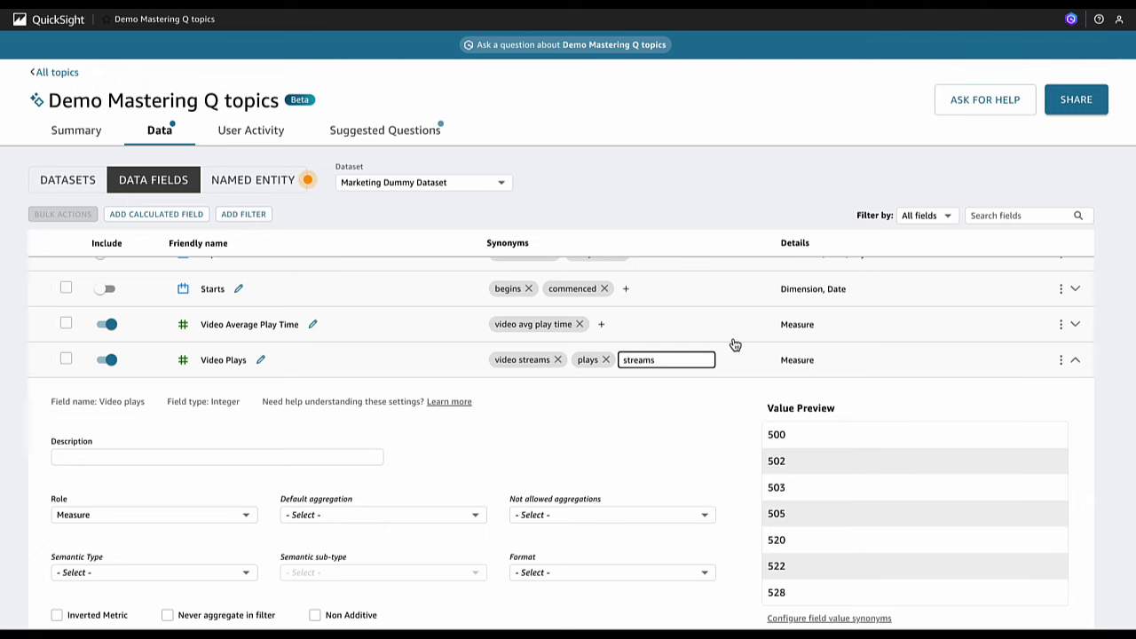
pyautogui.click(753, 375)
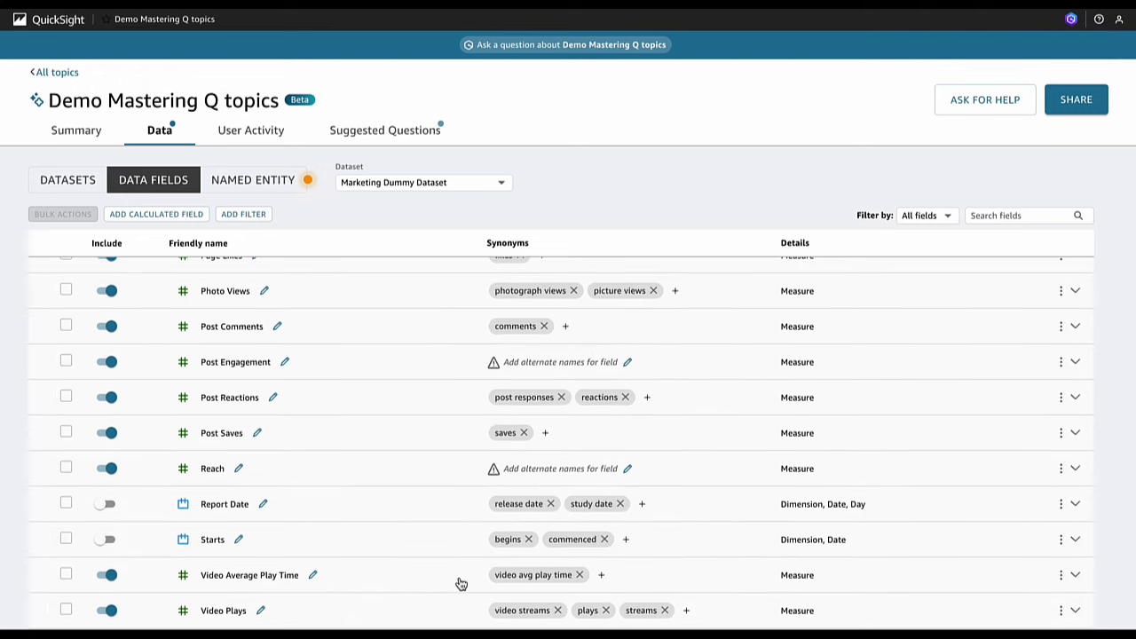
# Examine the Account field's details, including its role and default aggregation options, without changing them, and collapse the details again
pyautogui.scroll(2, 405, 524)
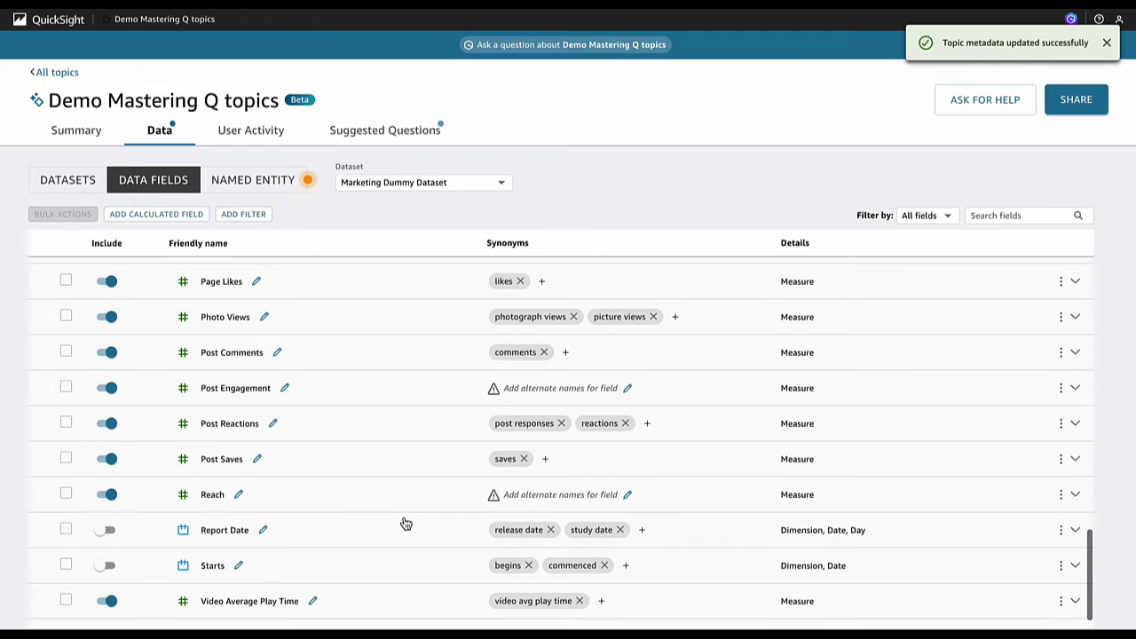
pyautogui.scroll(-2, 406, 524)
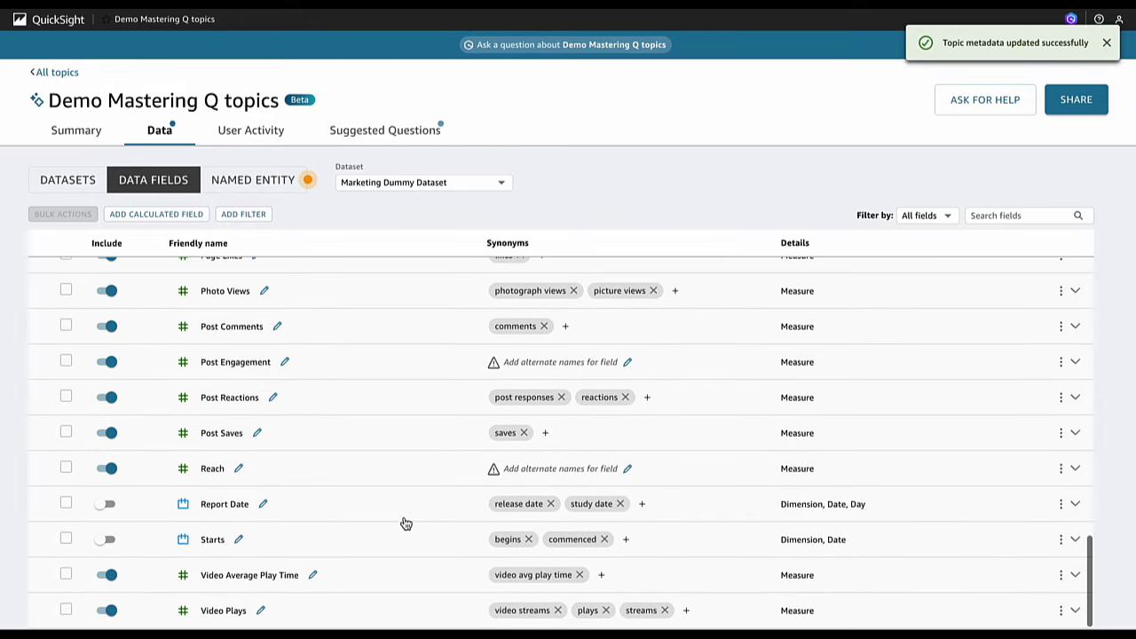
pyautogui.scroll(15, 406, 507)
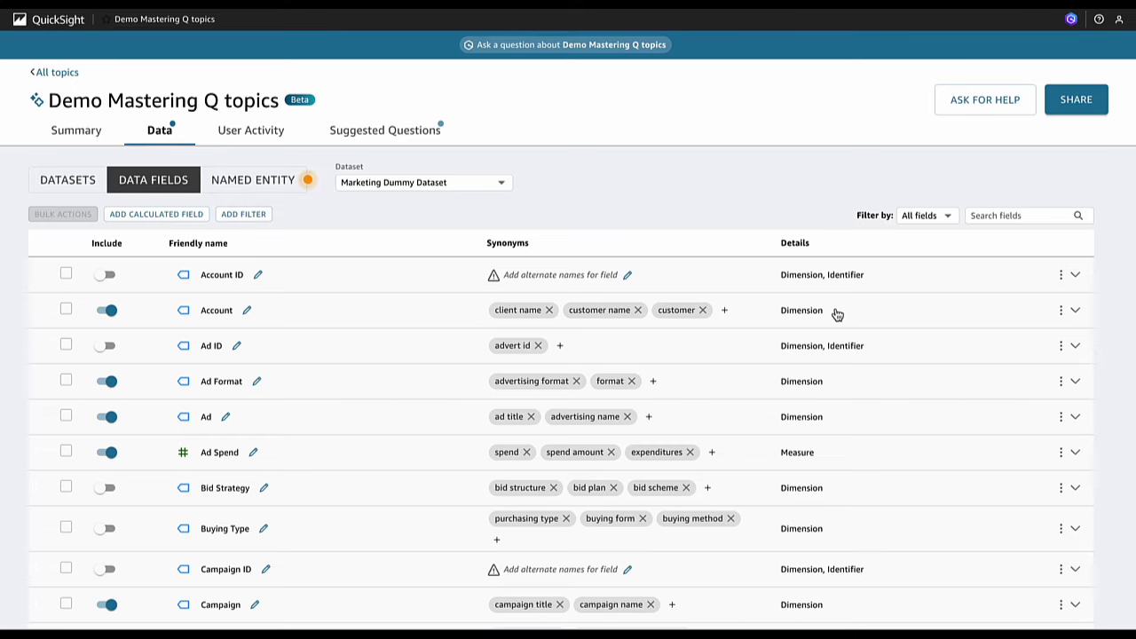
pyautogui.click(837, 314)
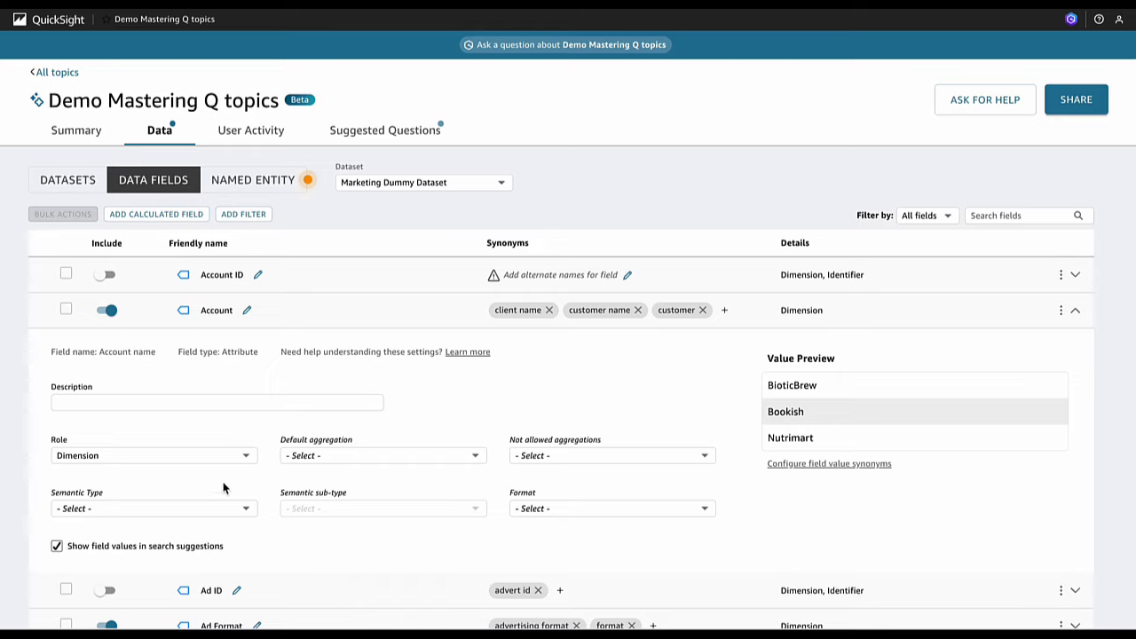
pyautogui.click(246, 456)
pyautogui.click(245, 456)
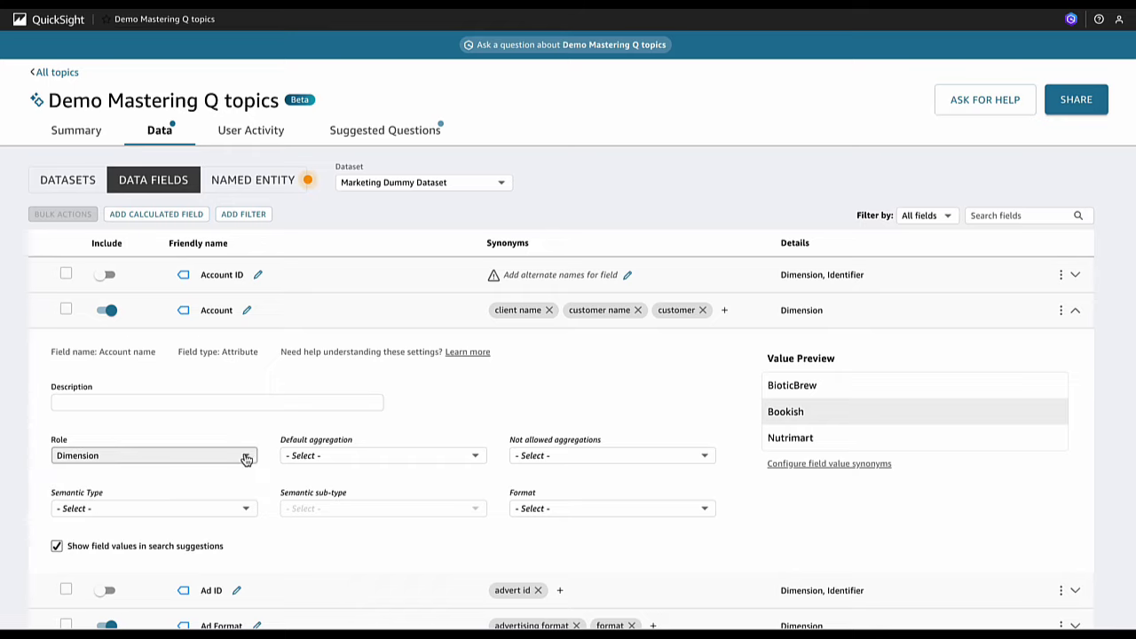
pyautogui.click(475, 459)
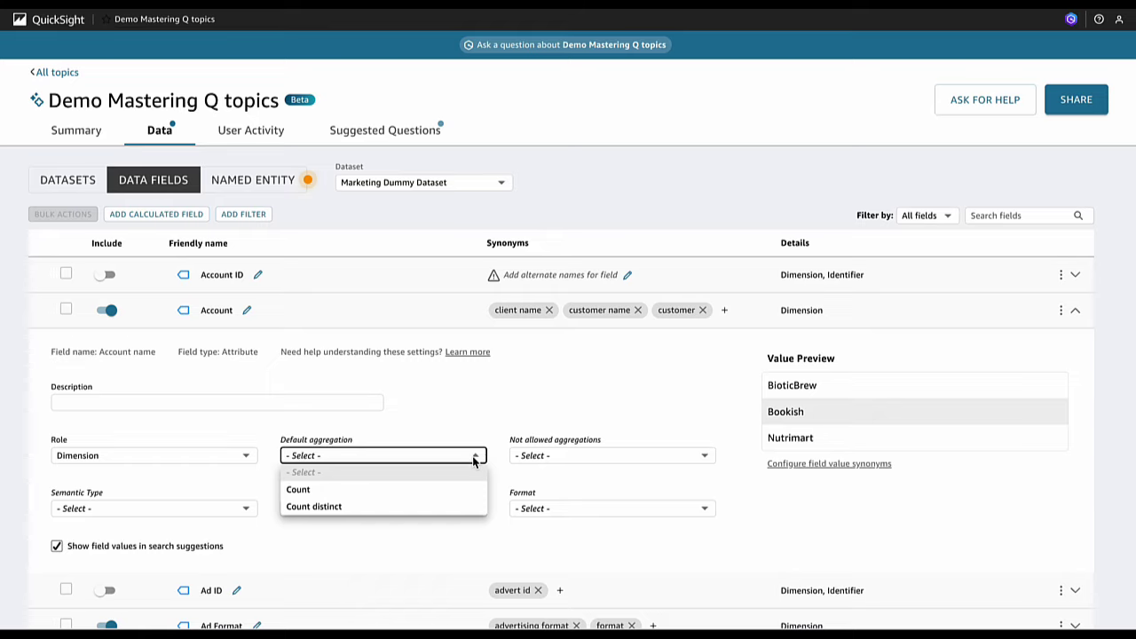
pyautogui.click(475, 460)
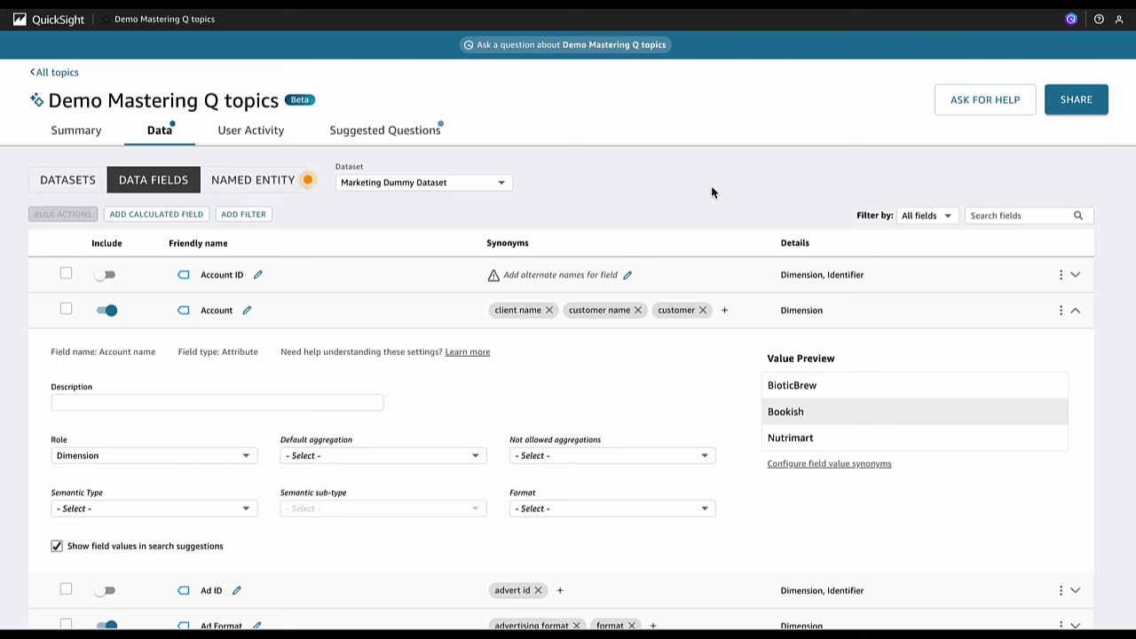
pyautogui.click(775, 313)
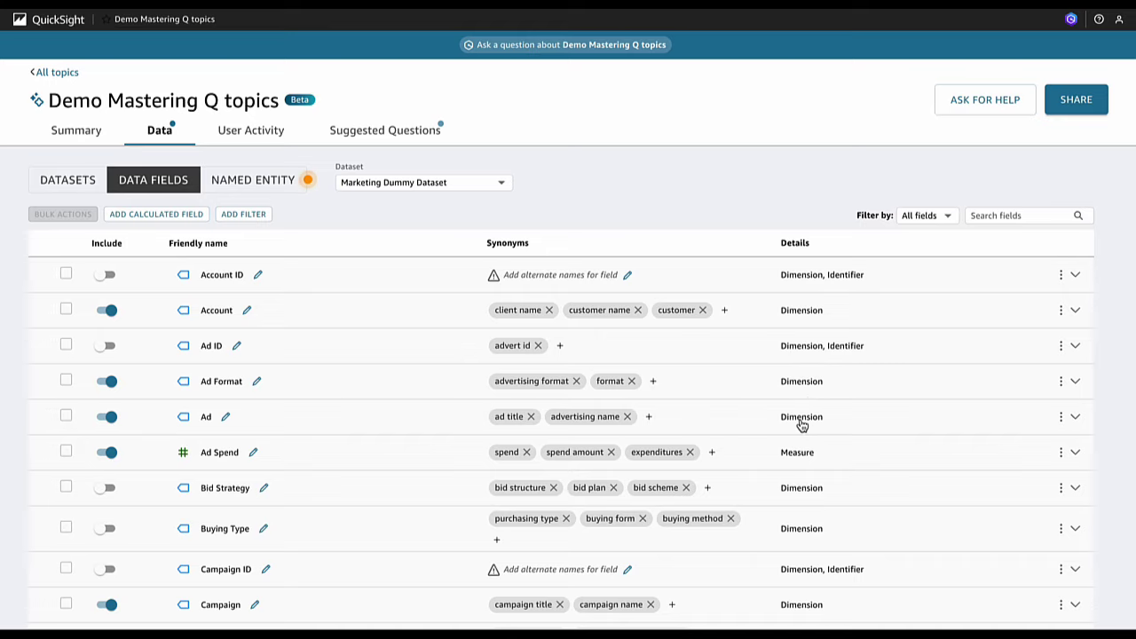
# In the Ad Spend measure's details, set the semantic type to Currency and the semantic sub-type to USD
pyautogui.click(802, 455)
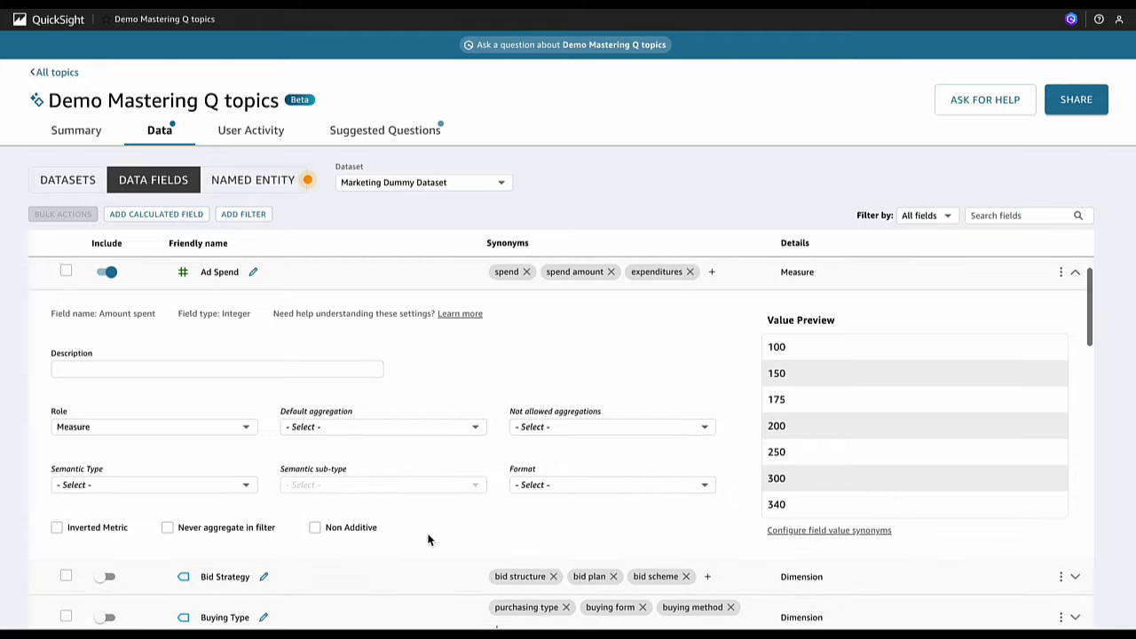
pyautogui.scroll(-1, 428, 539)
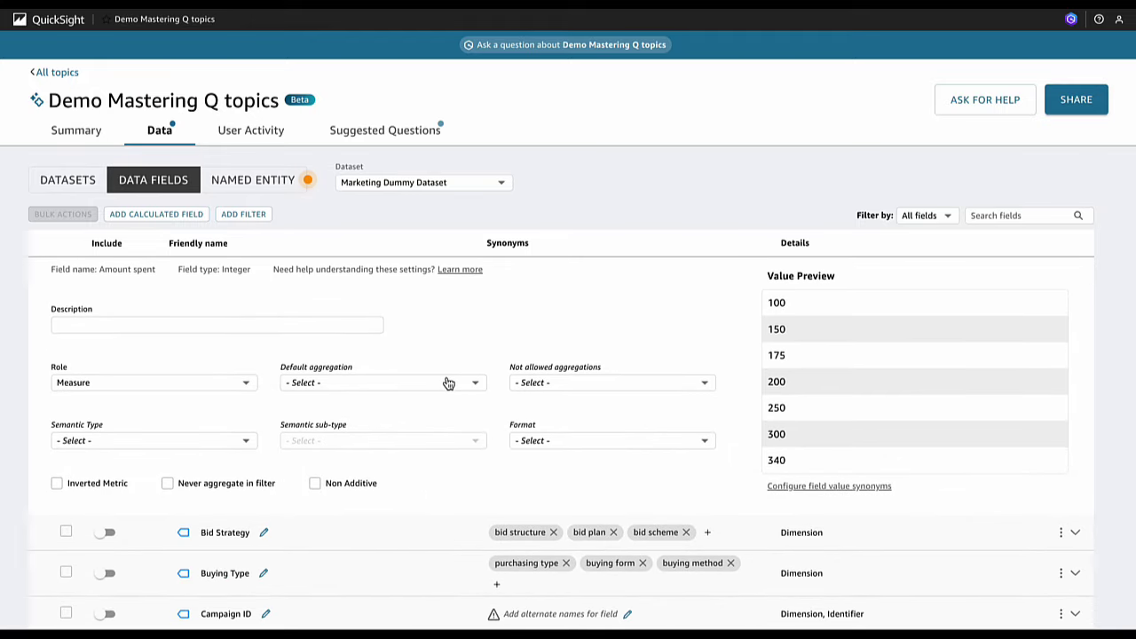
pyautogui.click(449, 383)
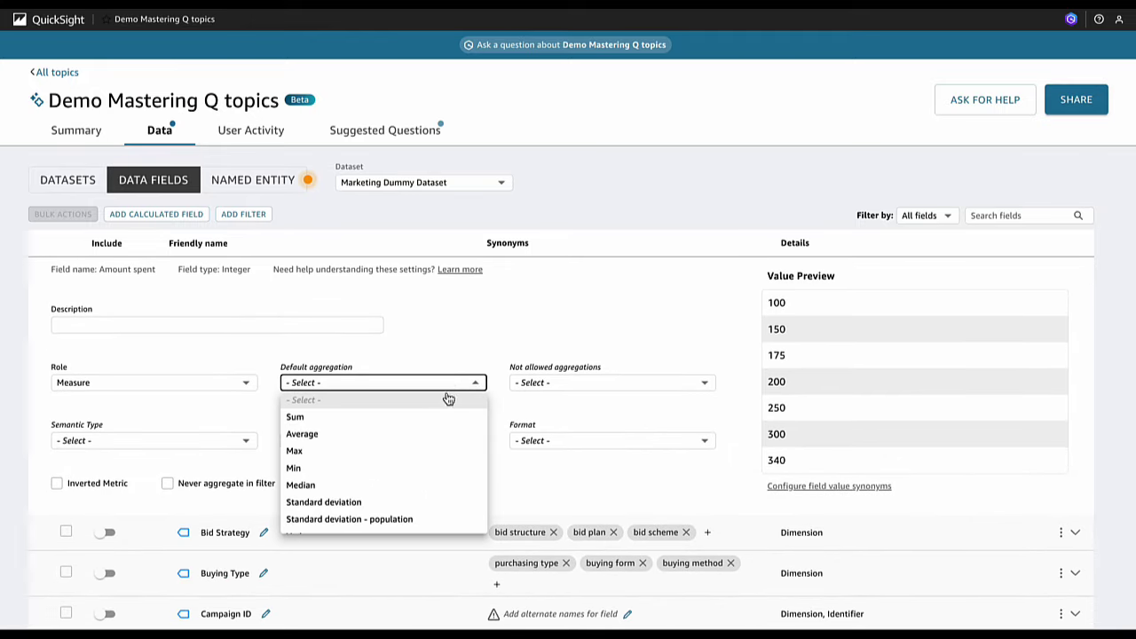
pyautogui.scroll(-1, 444, 431)
pyautogui.scroll(1, 443, 440)
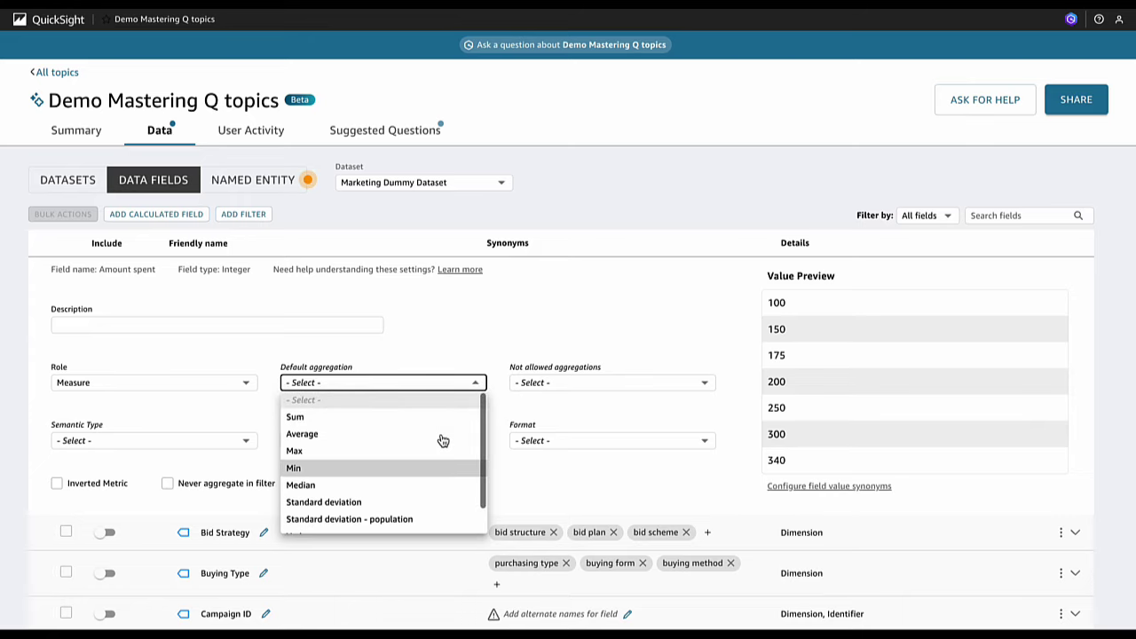
pyautogui.click(458, 324)
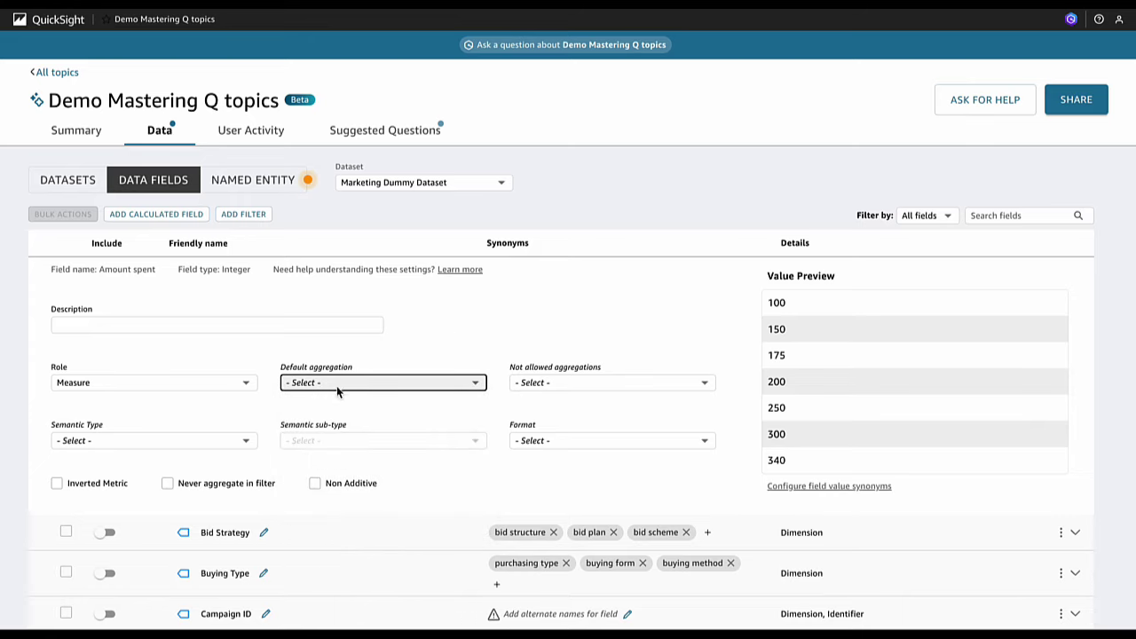
pyautogui.click(248, 442)
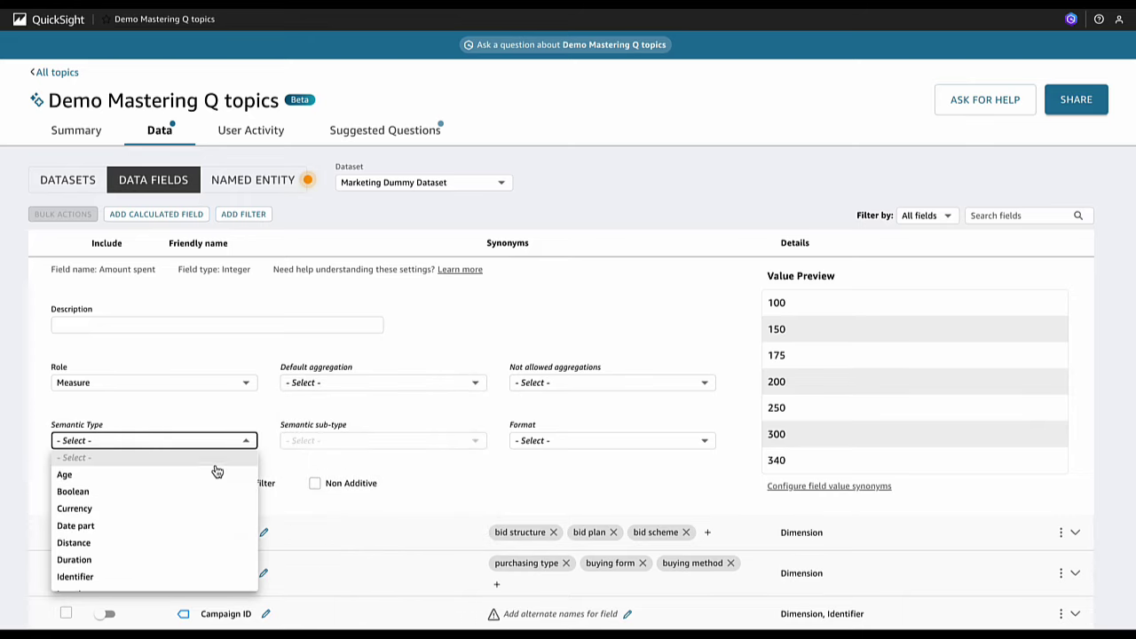
pyautogui.click(174, 510)
pyautogui.click(368, 440)
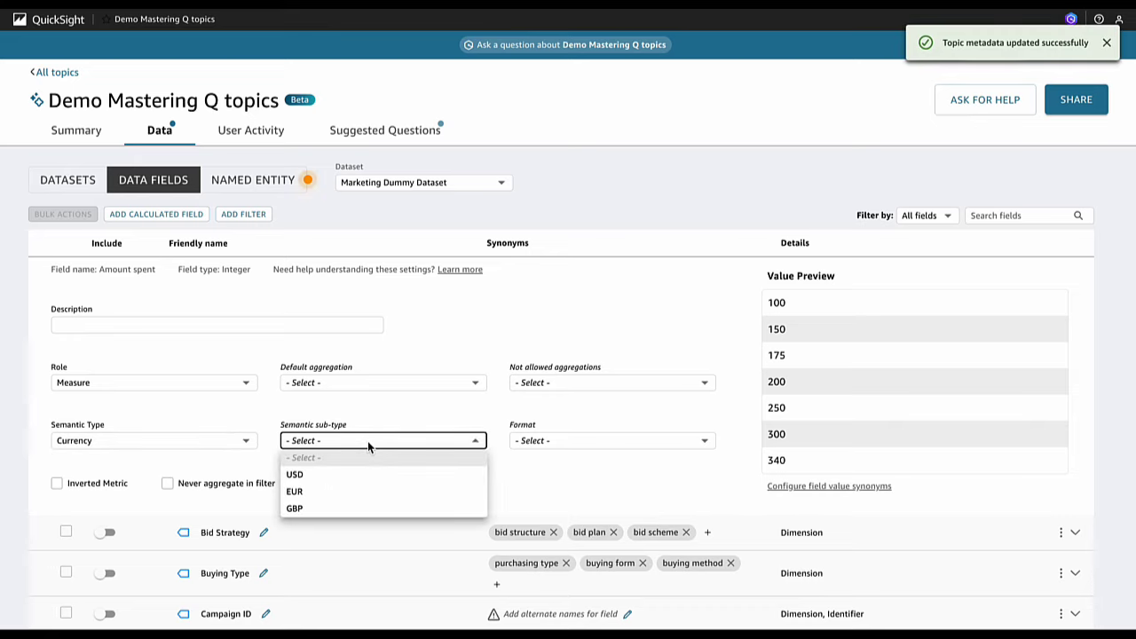
pyautogui.click(355, 478)
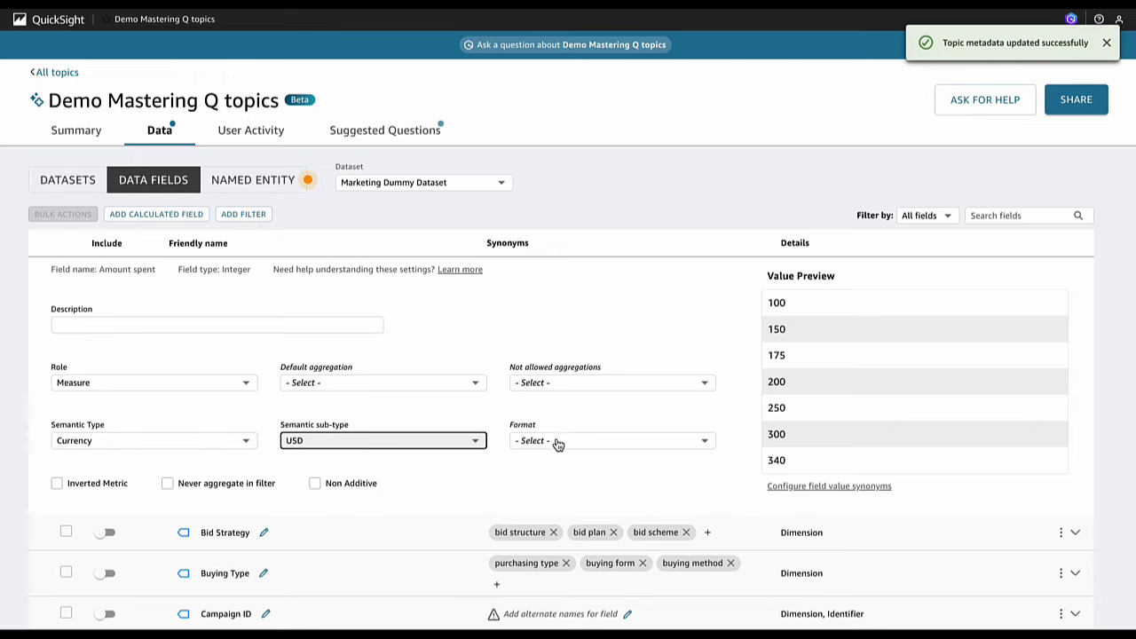
# Set the Ad Spend format to display as Currency with the dollar symbol and two decimal places, save it, and return to the field list
pyautogui.click(556, 441)
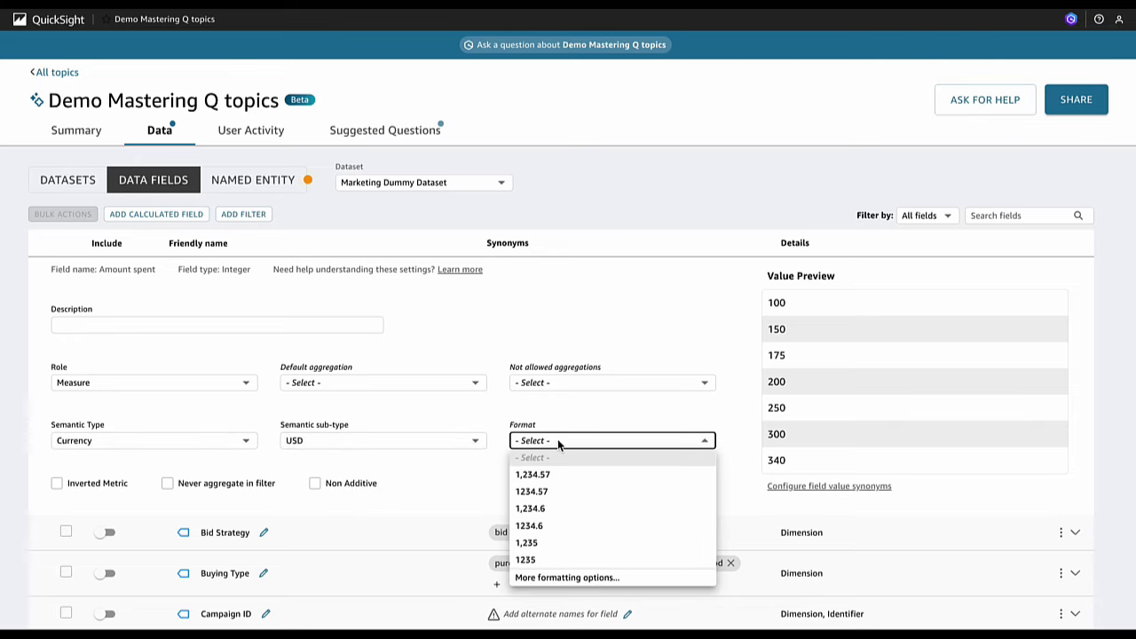
pyautogui.click(567, 579)
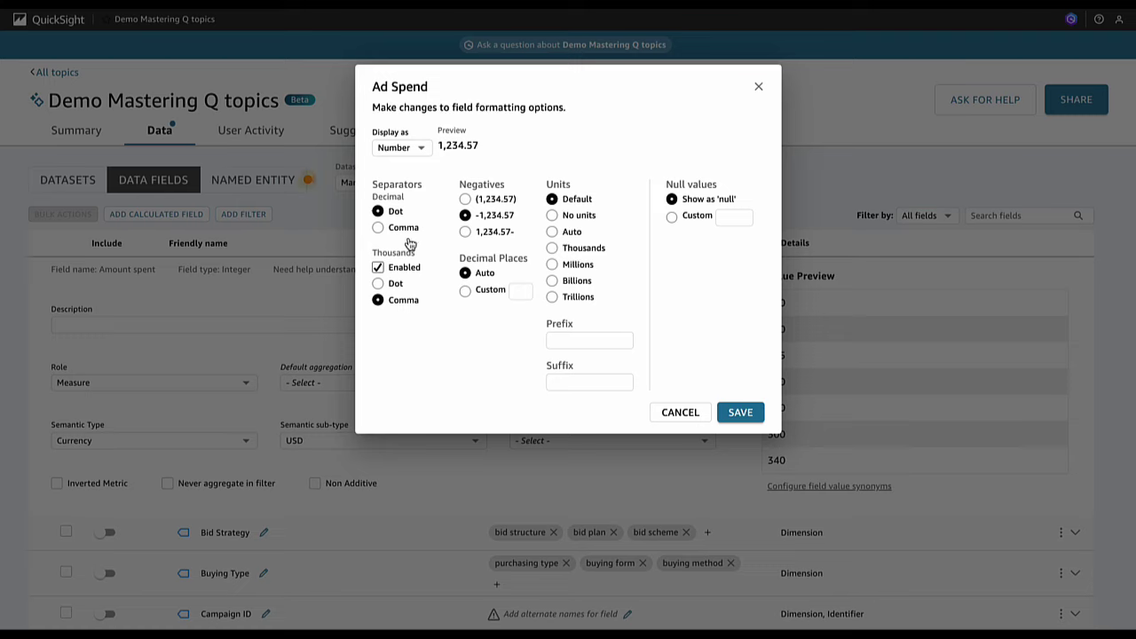
pyautogui.click(420, 150)
pyautogui.click(425, 166)
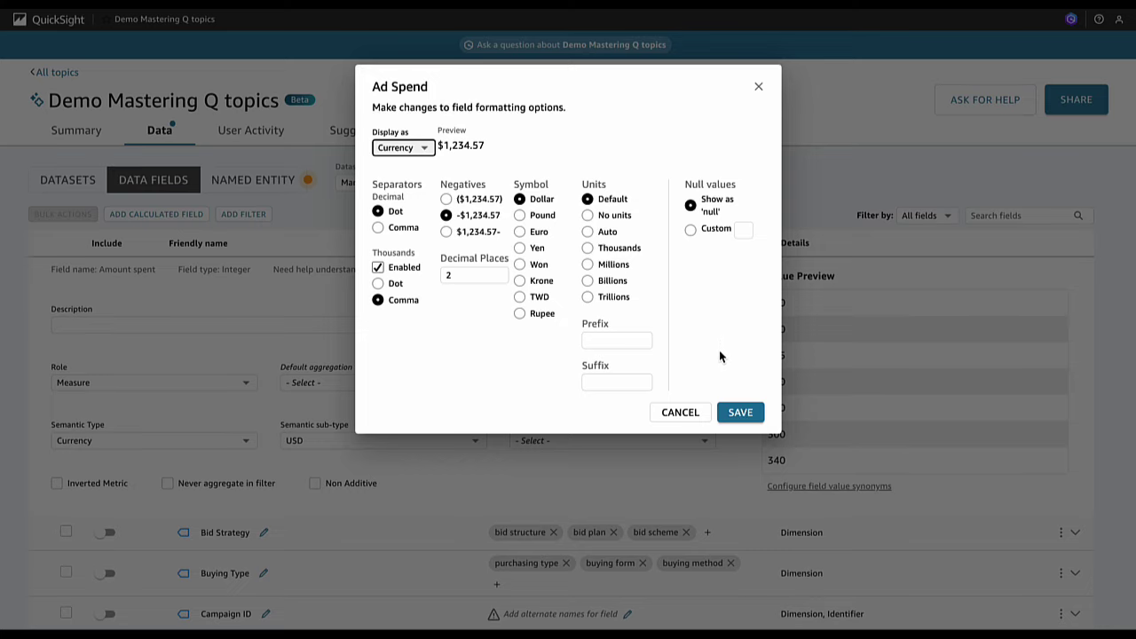
pyautogui.click(739, 413)
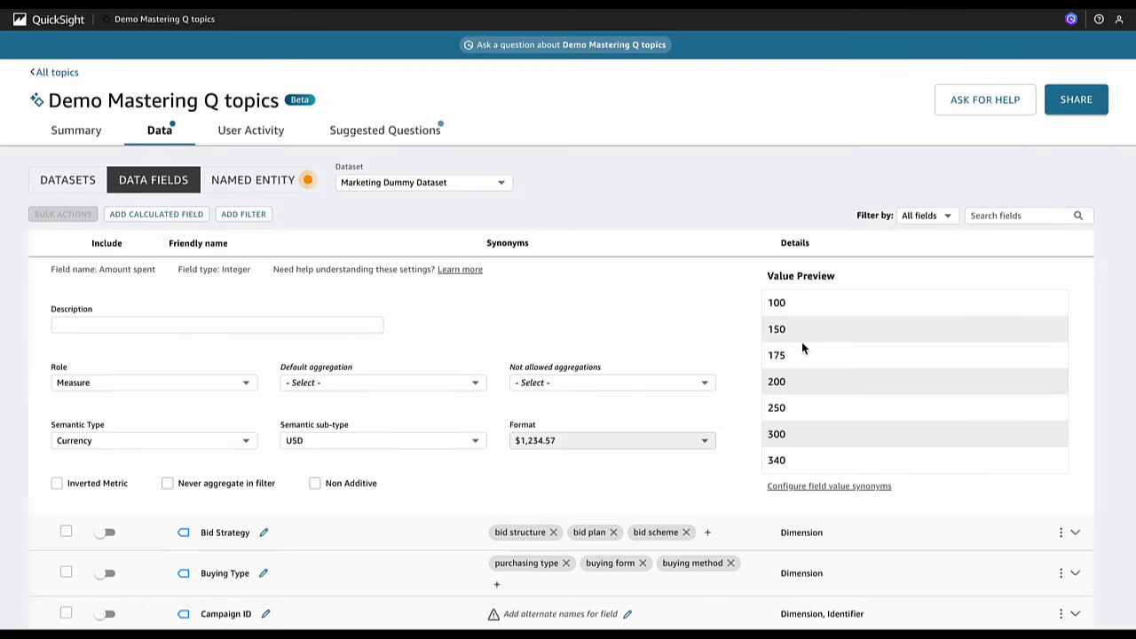
pyautogui.scroll(3, 646, 371)
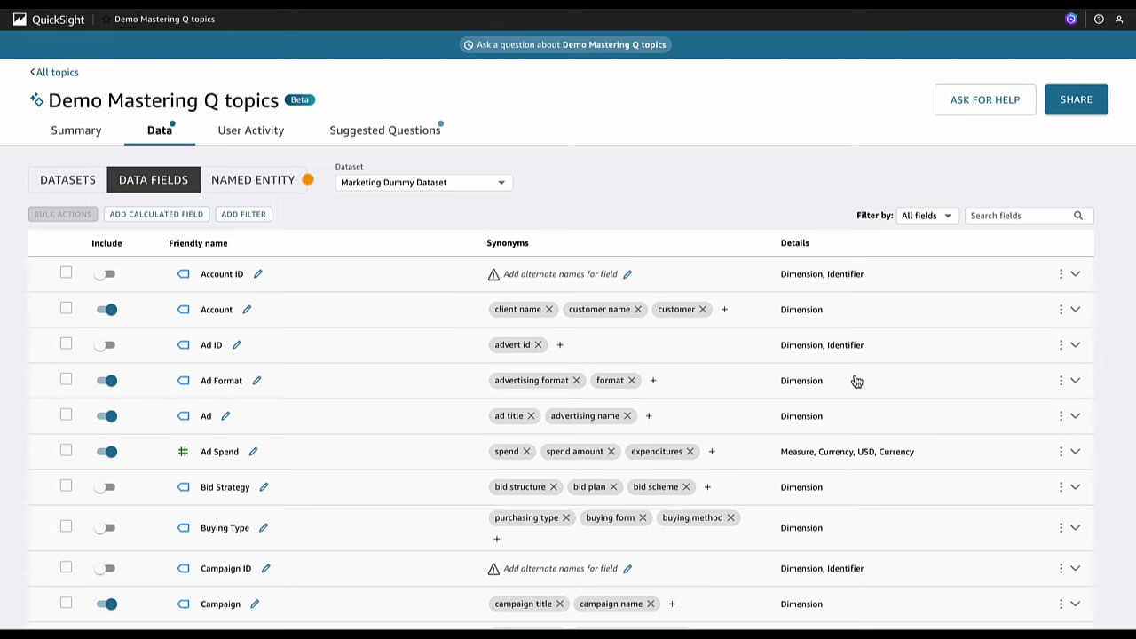
# Set the Account dimension's default aggregation to Count distinct, leaving its other settings as they are, and collapse its details
pyautogui.click(816, 316)
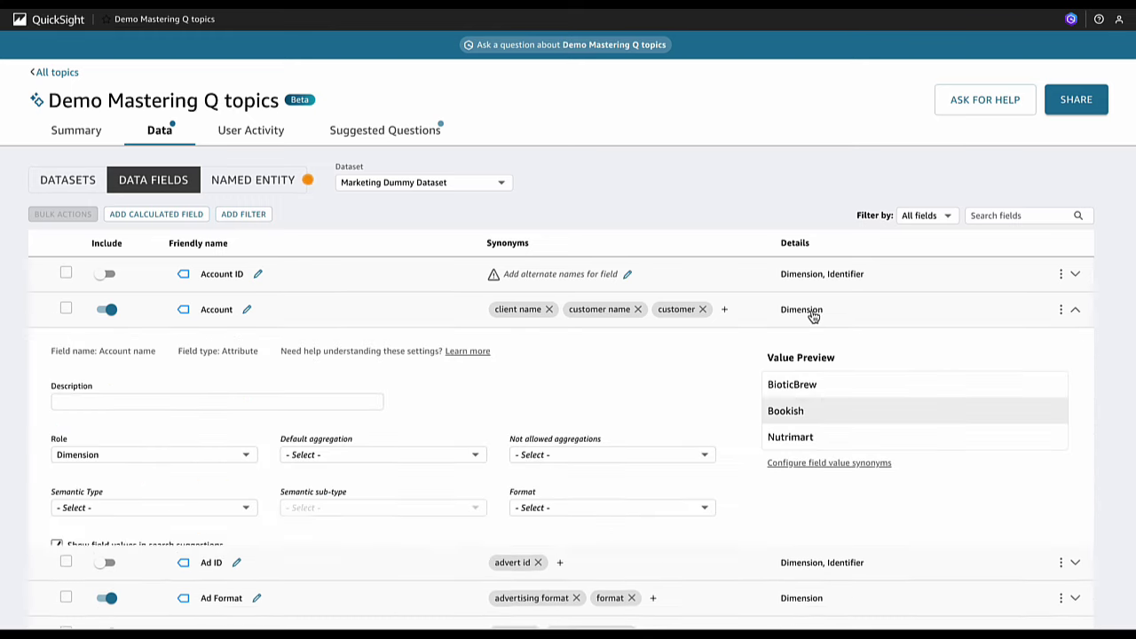
pyautogui.click(242, 512)
pyautogui.click(246, 512)
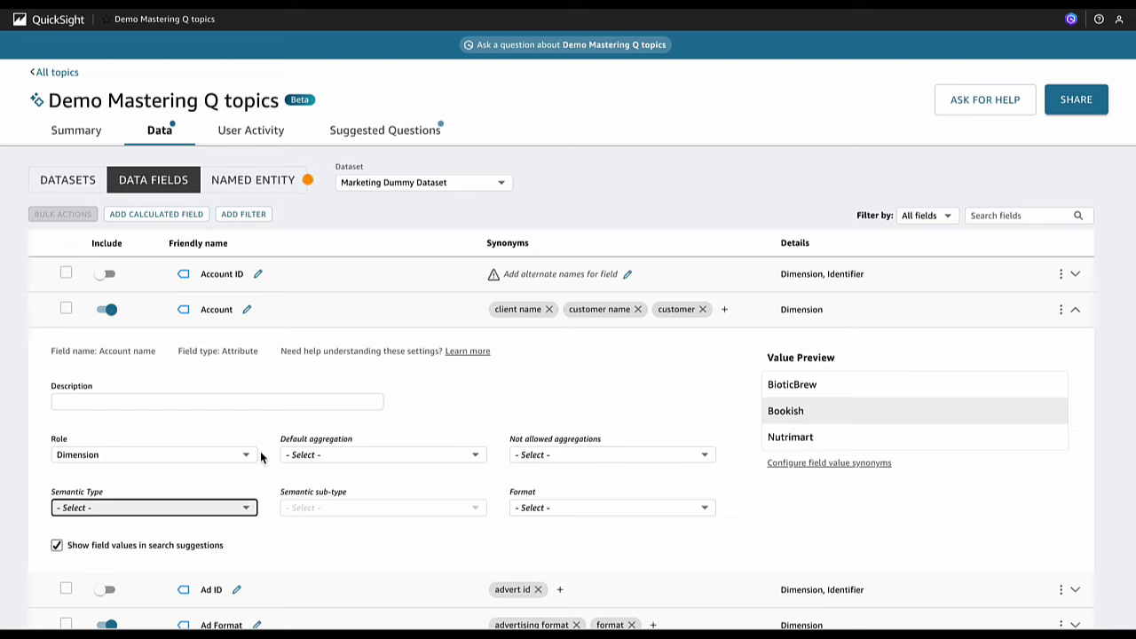
pyautogui.click(248, 455)
pyautogui.click(249, 455)
pyautogui.click(321, 456)
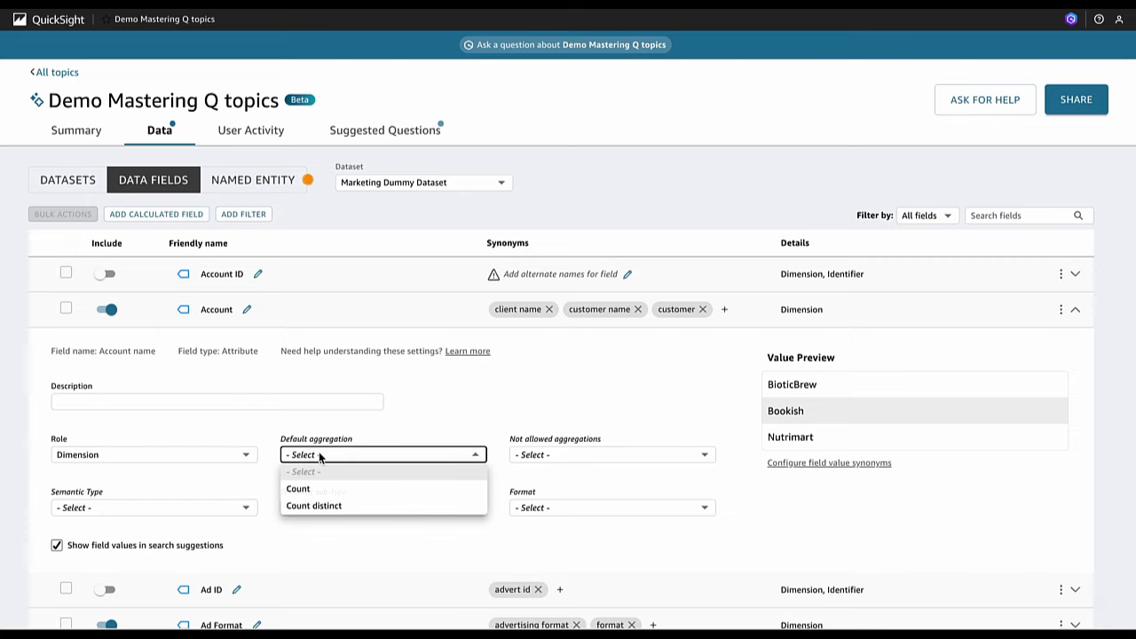
pyautogui.click(322, 505)
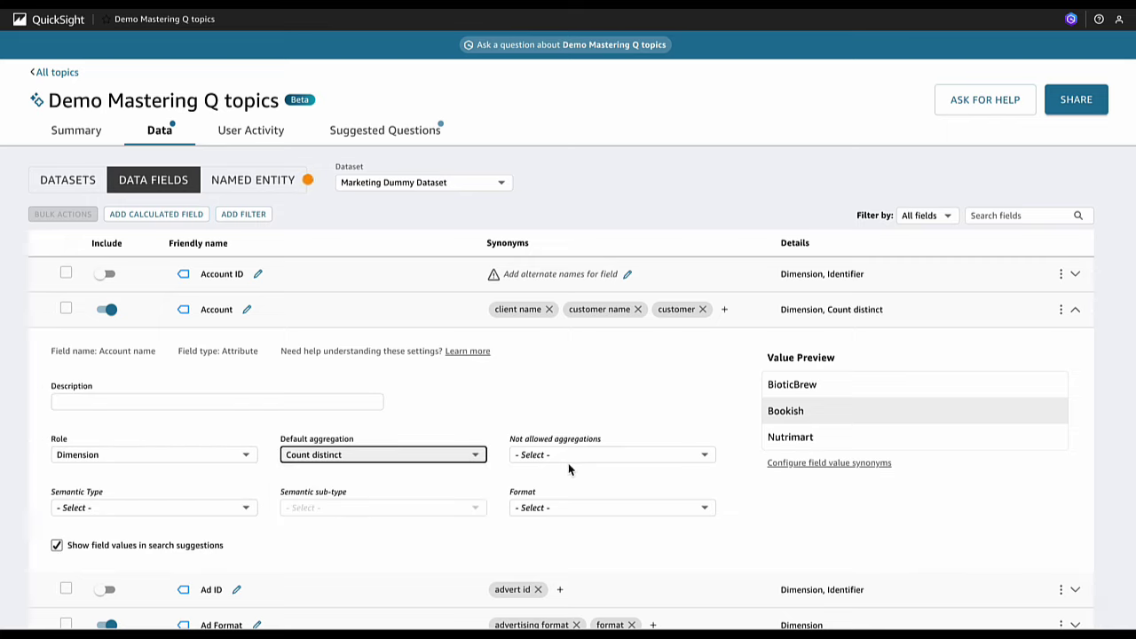
pyautogui.click(567, 455)
pyautogui.click(565, 410)
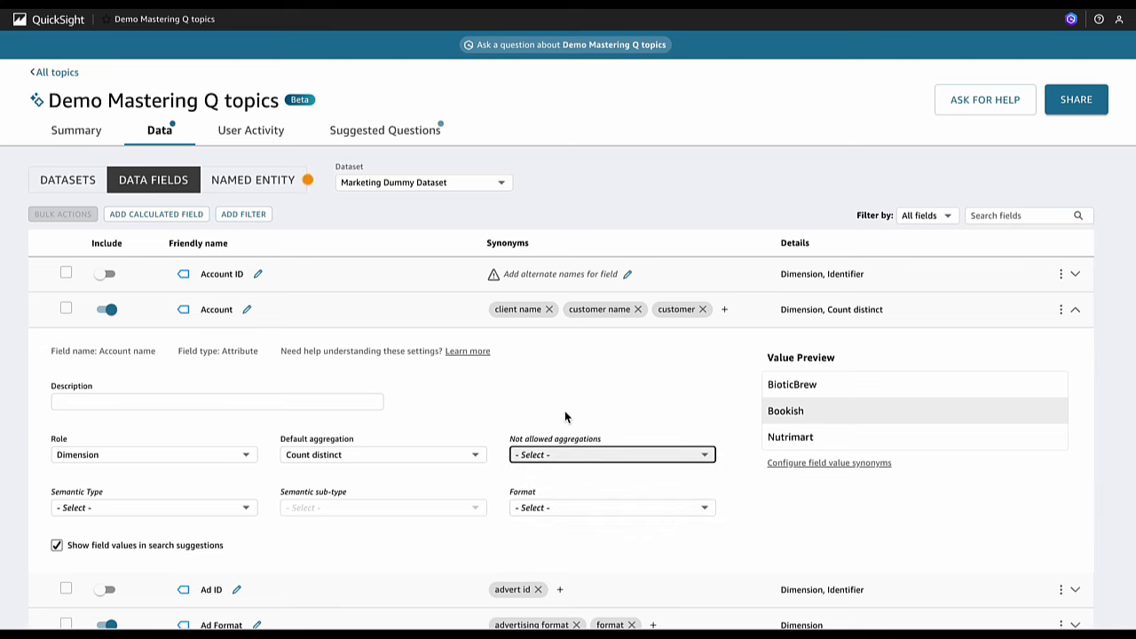
pyautogui.click(767, 322)
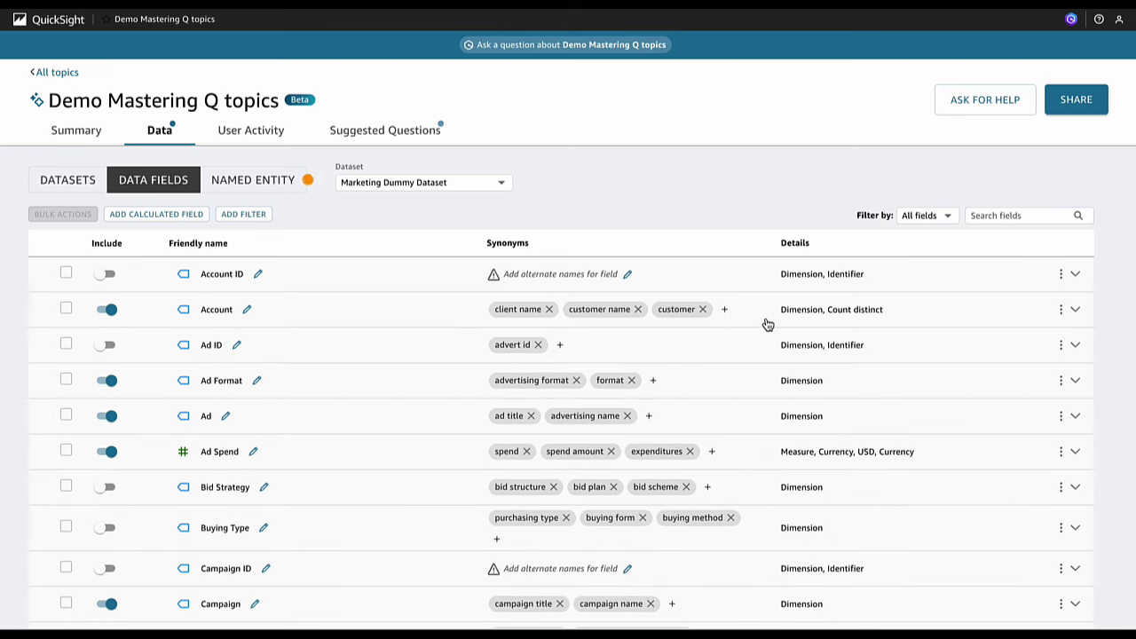
# Set the Ad Format dimension's default aggregation to Count distinct and collapse its details
pyautogui.click(724, 383)
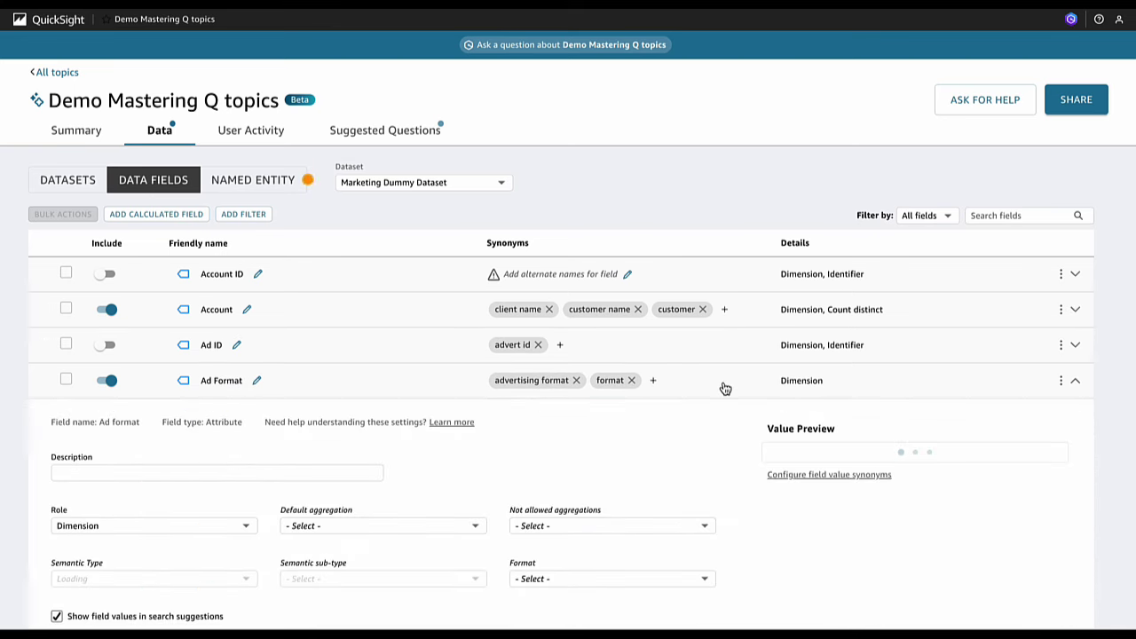
pyautogui.click(431, 529)
pyautogui.click(394, 577)
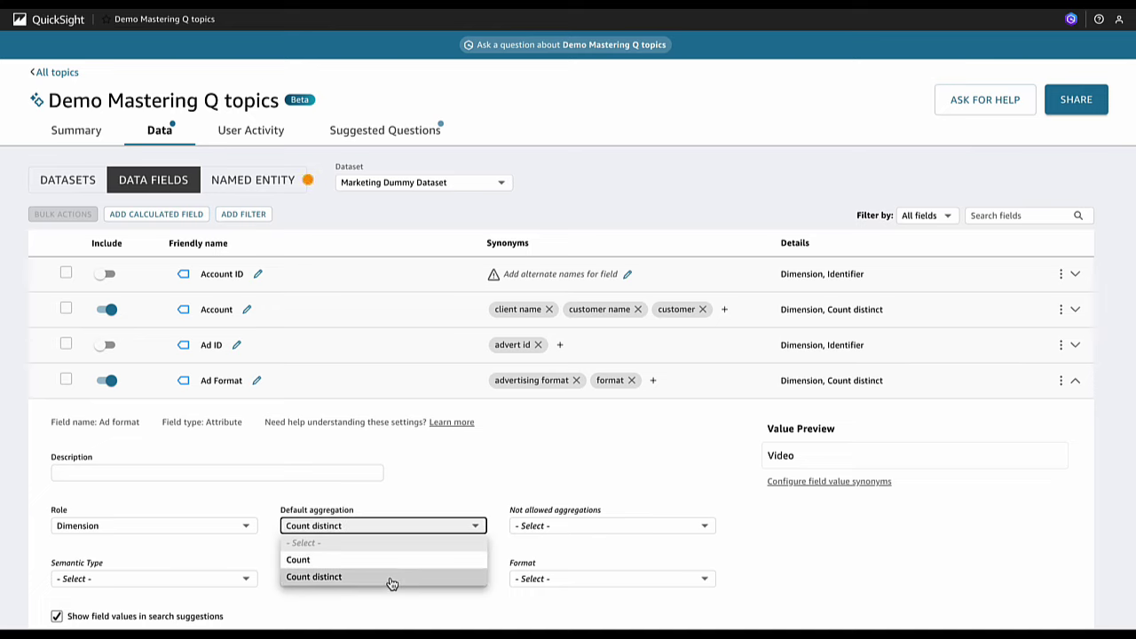
pyautogui.click(711, 392)
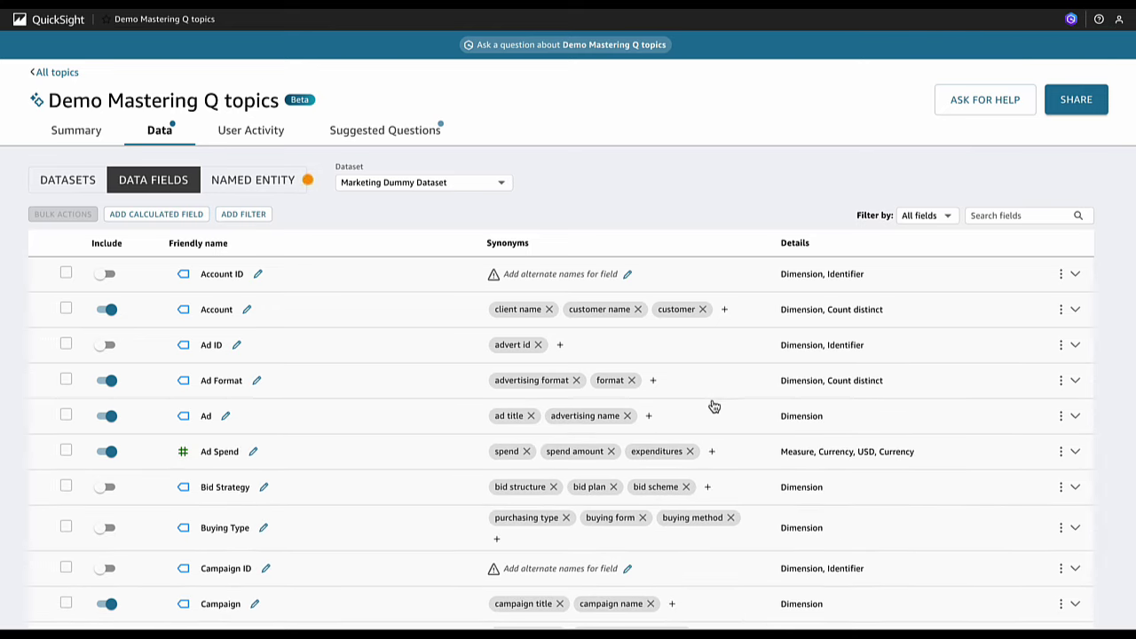
# Set the Ad dimension's default aggregation to Count distinct and collapse its details
pyautogui.click(714, 425)
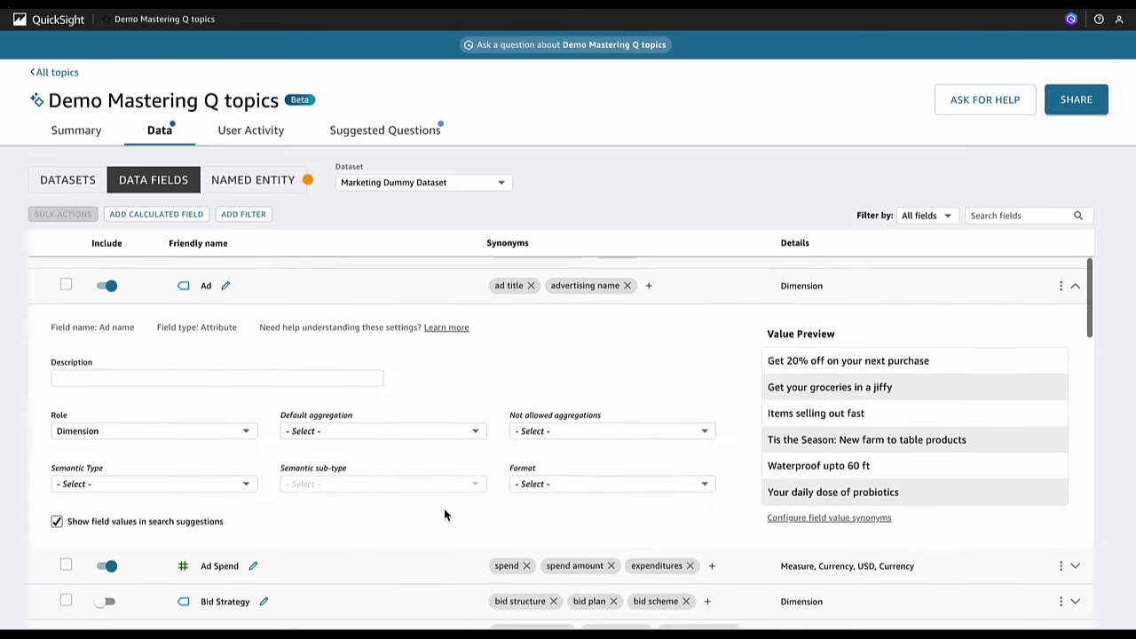
pyautogui.click(440, 417)
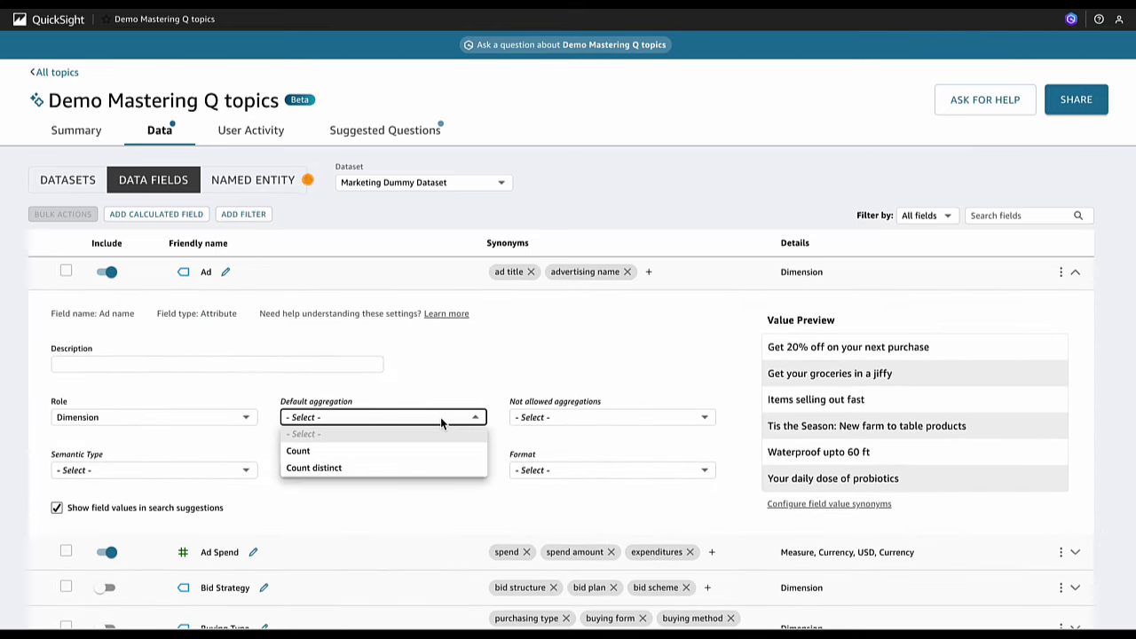
pyautogui.click(414, 470)
pyautogui.click(735, 271)
pyautogui.scroll(5, 706, 362)
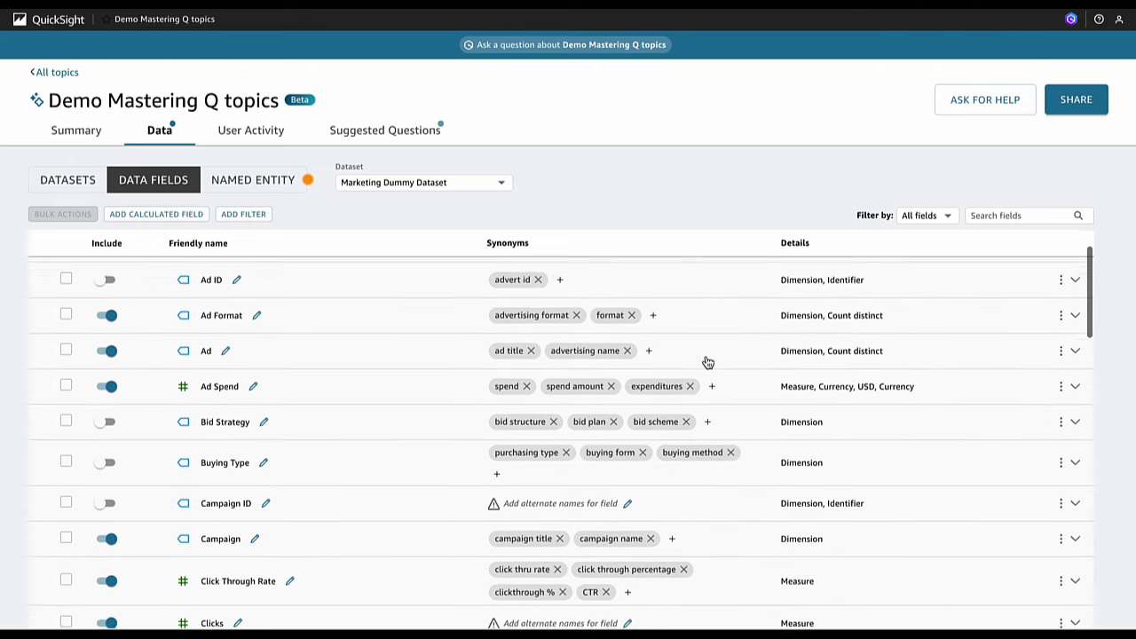
pyautogui.scroll(-3, 708, 362)
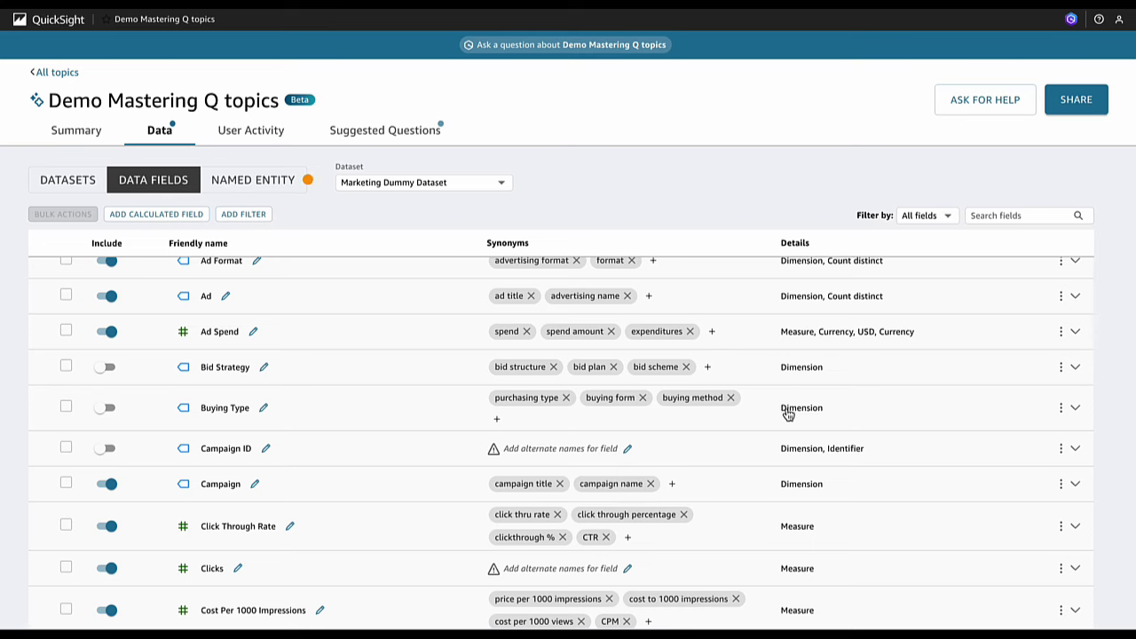
pyautogui.click(786, 417)
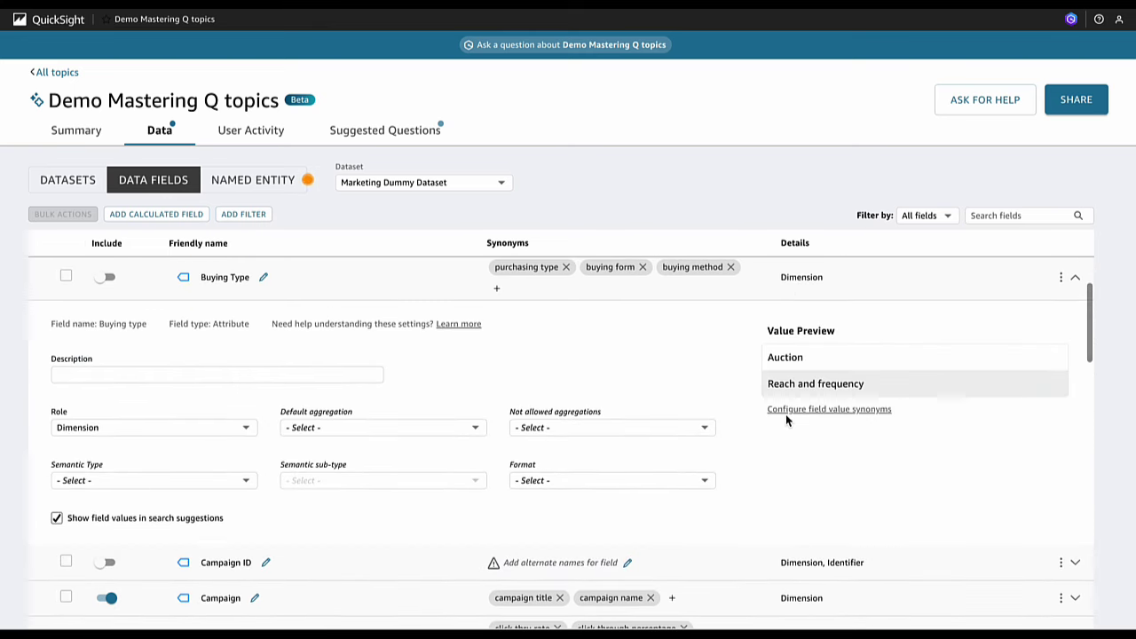
pyautogui.scroll(2, 790, 390)
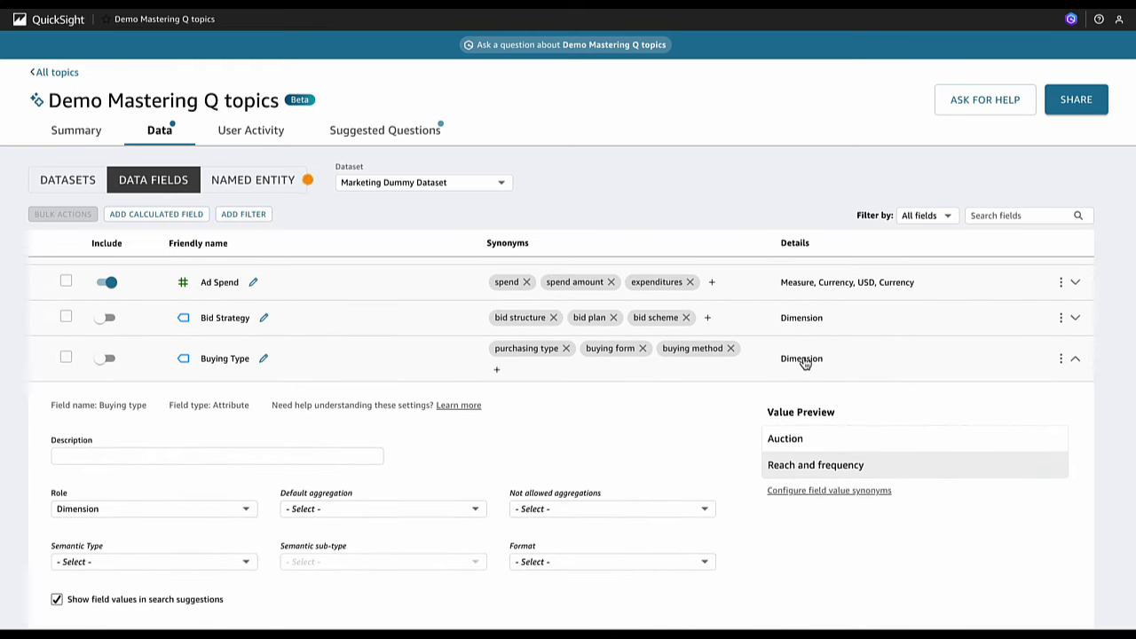
pyautogui.click(804, 359)
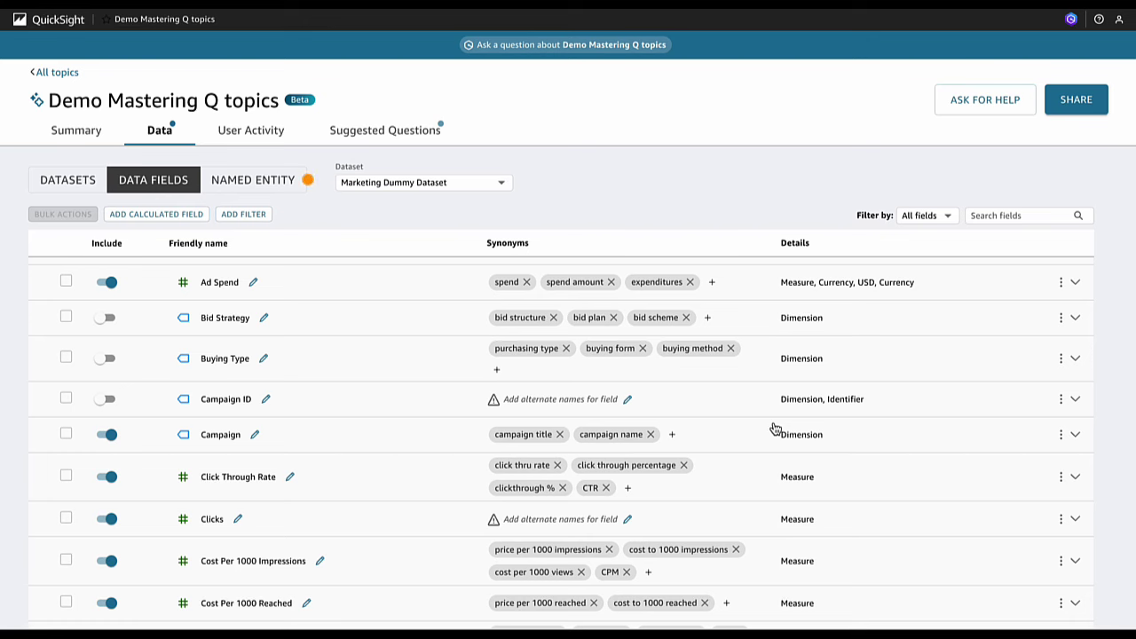
# Set the Campaign dimension's default aggregation to Count distinct and collapse its details
pyautogui.scroll(-1, 774, 428)
pyautogui.click(777, 373)
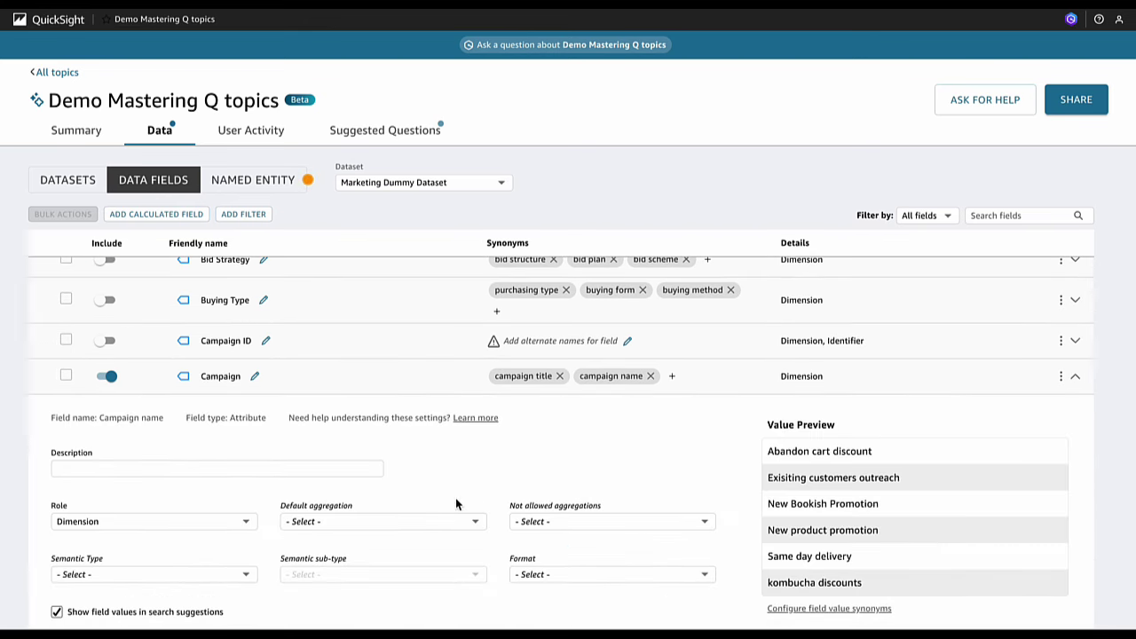
pyautogui.click(443, 530)
pyautogui.click(388, 574)
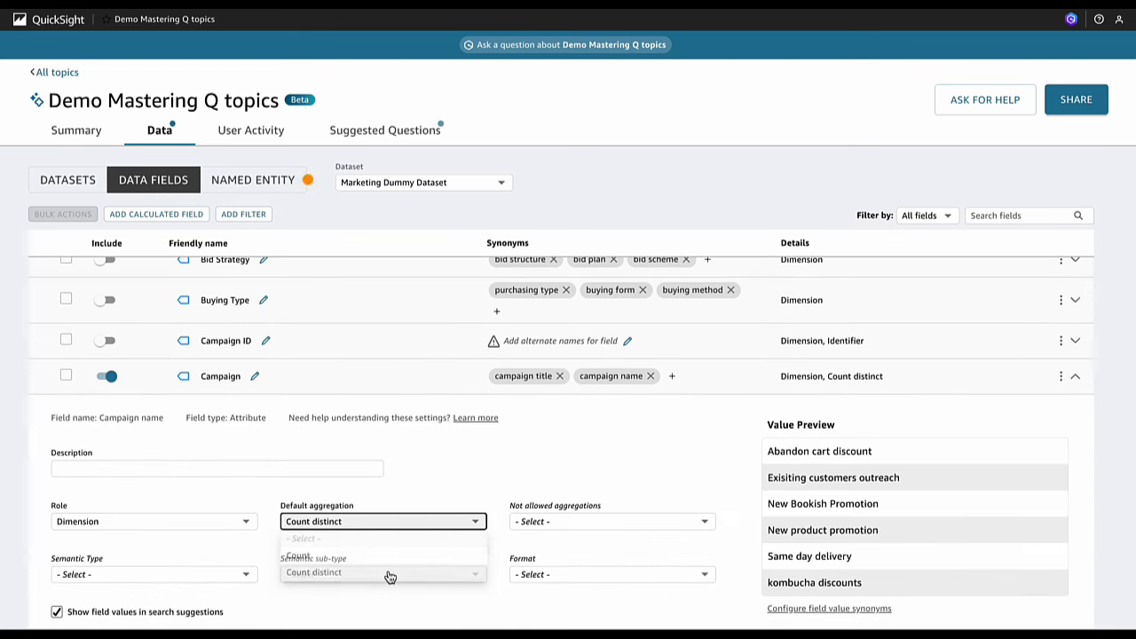
pyautogui.click(742, 378)
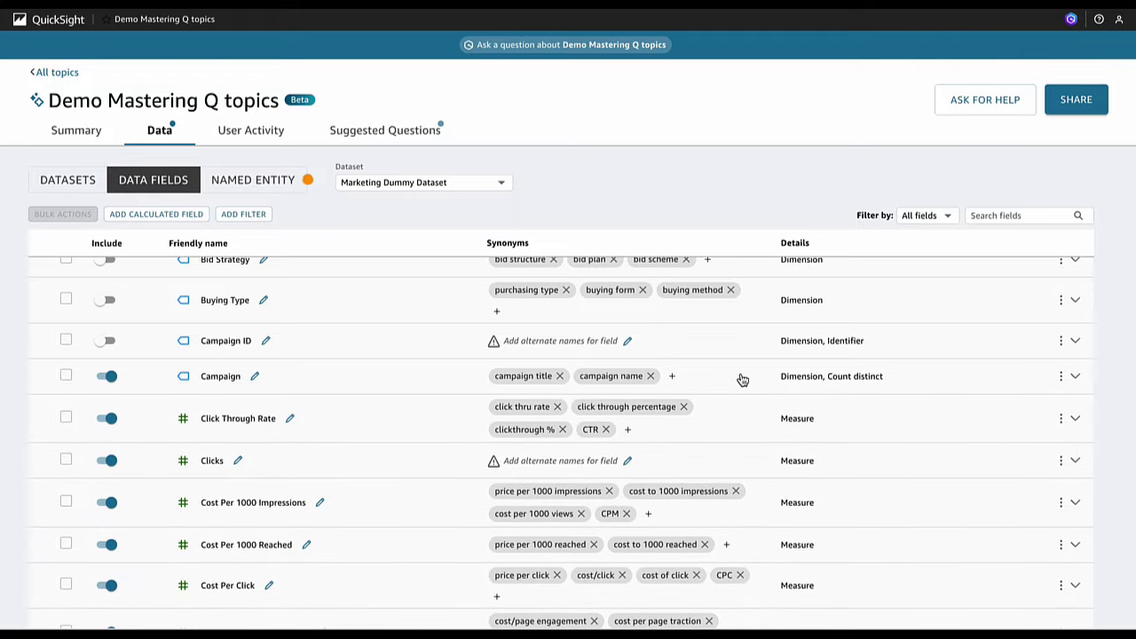
# Set the Objective dimension's default aggregation to Count distinct and collapse its details
pyautogui.scroll(-2, 744, 442)
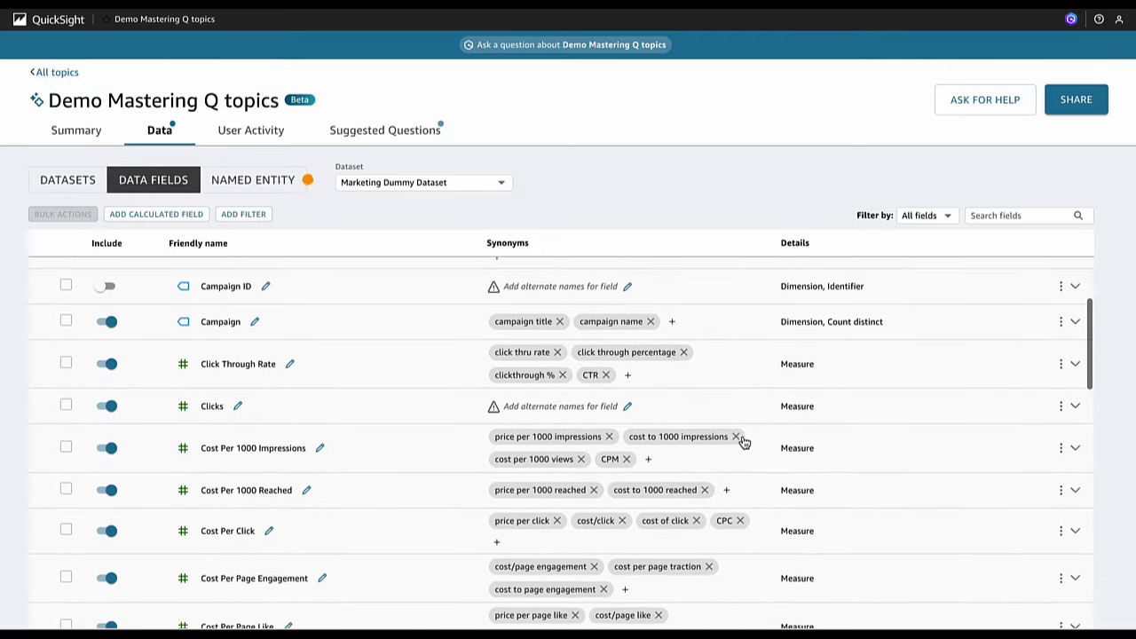
pyautogui.scroll(-4, 744, 442)
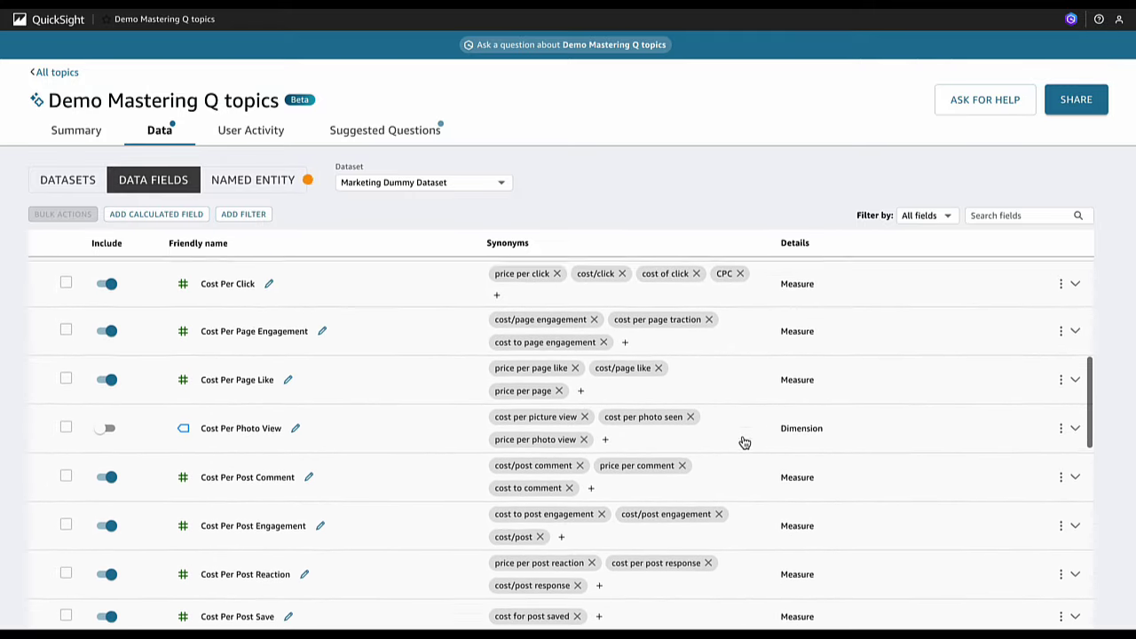
pyautogui.scroll(-2, 744, 442)
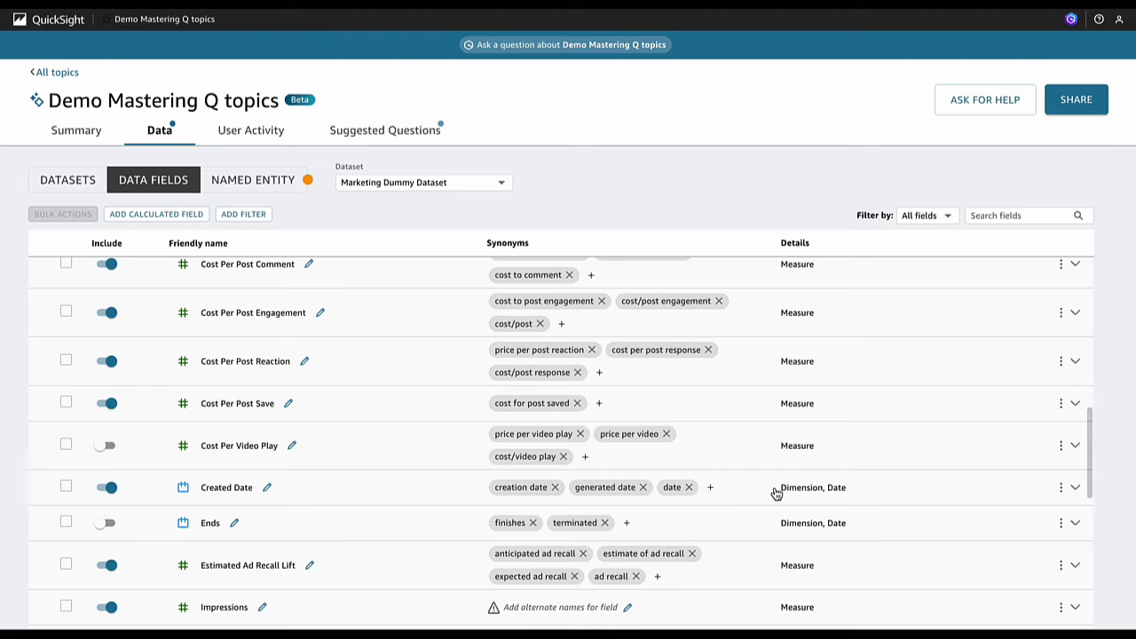
pyautogui.scroll(-1, 775, 497)
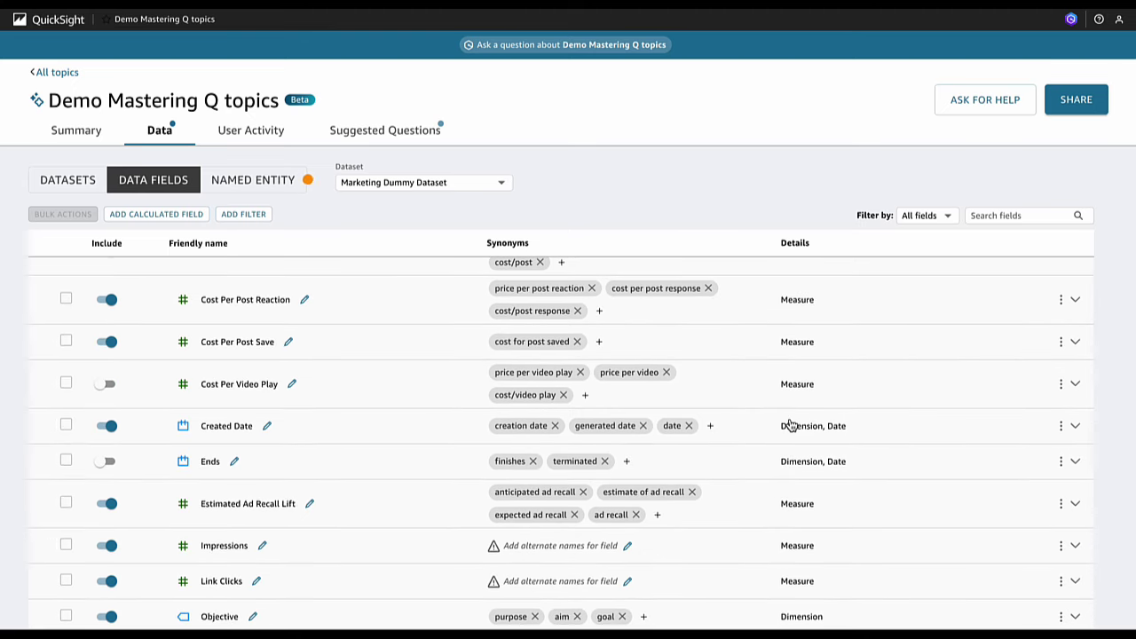
pyautogui.scroll(-2, 778, 475)
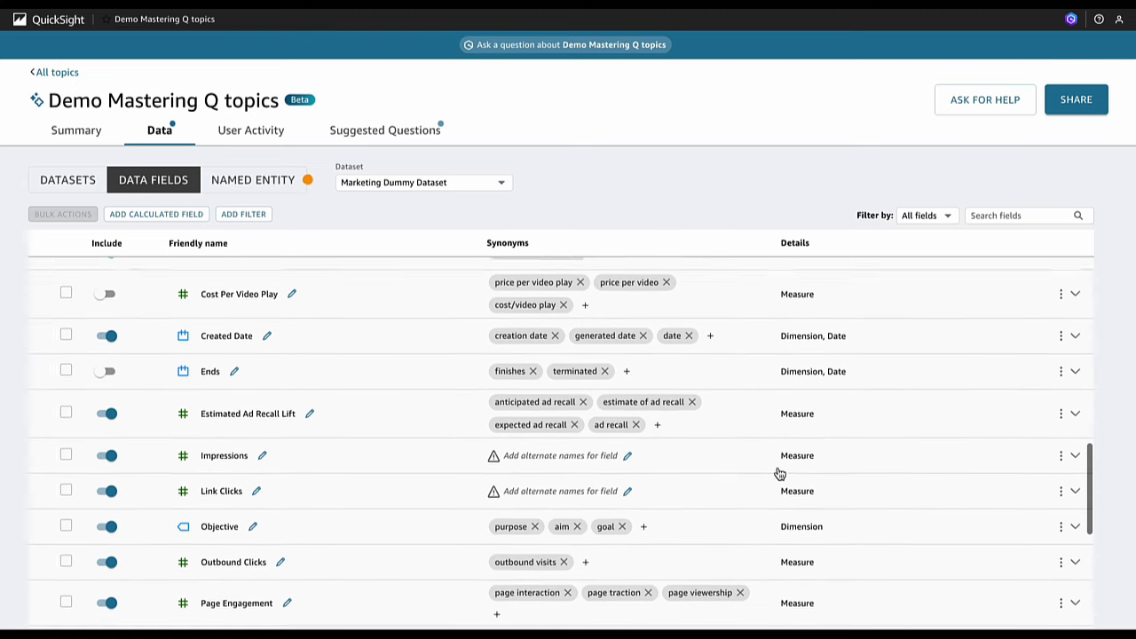
pyautogui.click(773, 479)
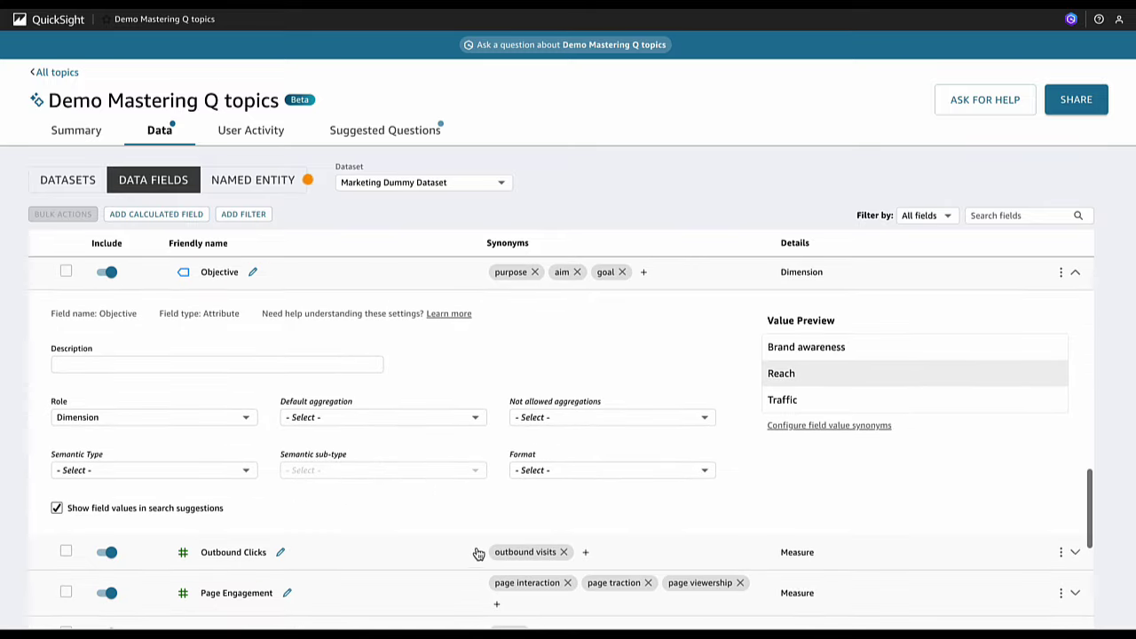
pyautogui.click(427, 416)
pyautogui.click(391, 467)
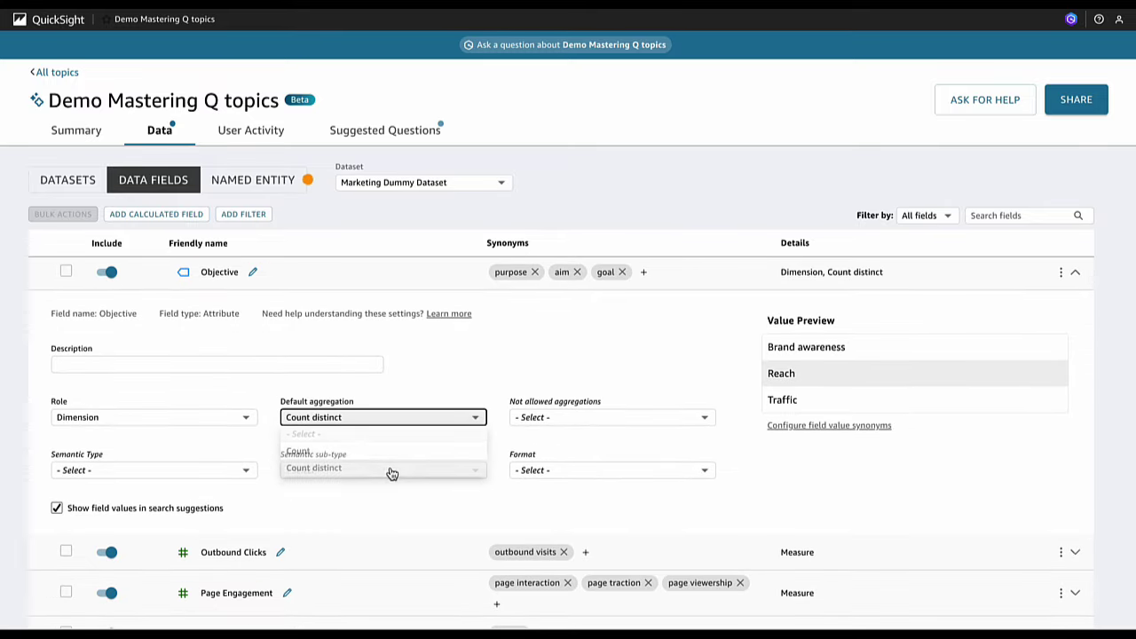
pyautogui.scroll(1, 680, 355)
pyautogui.click(680, 353)
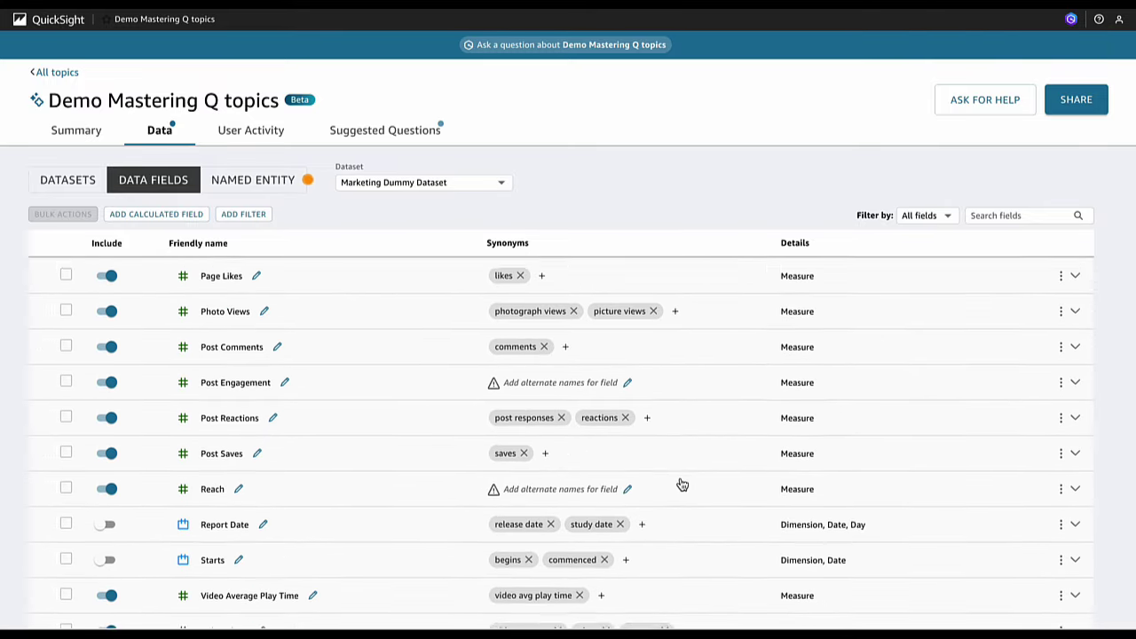
# Start a new named entity for the Marketing Dummy Dataset and go through its introductory tips to the end
pyautogui.scroll(10, 682, 484)
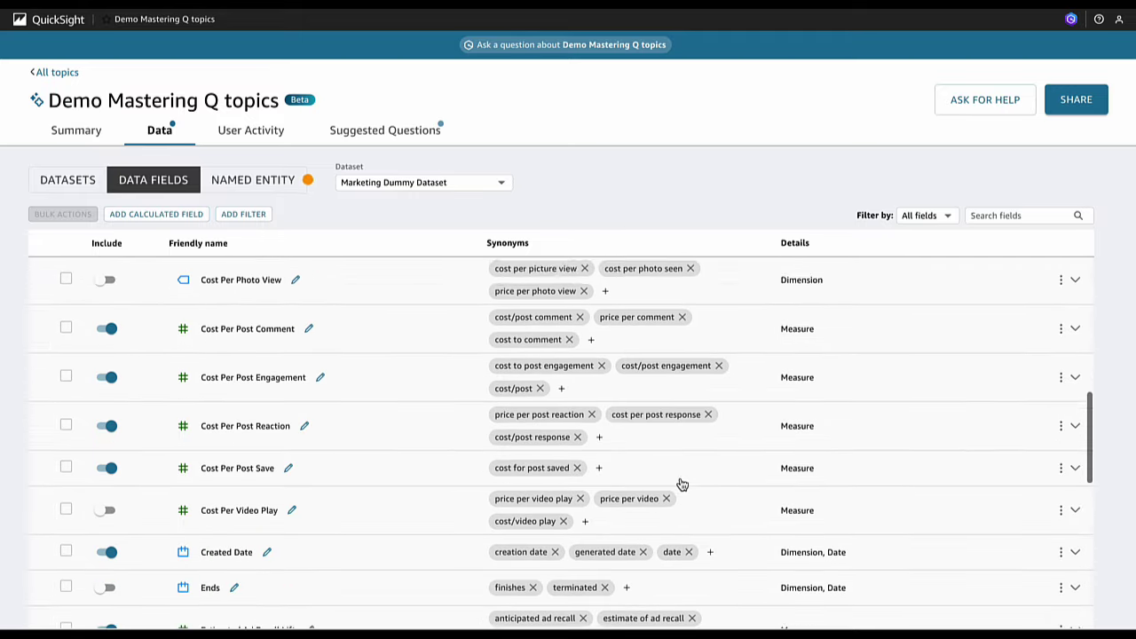
pyautogui.scroll(10, 682, 484)
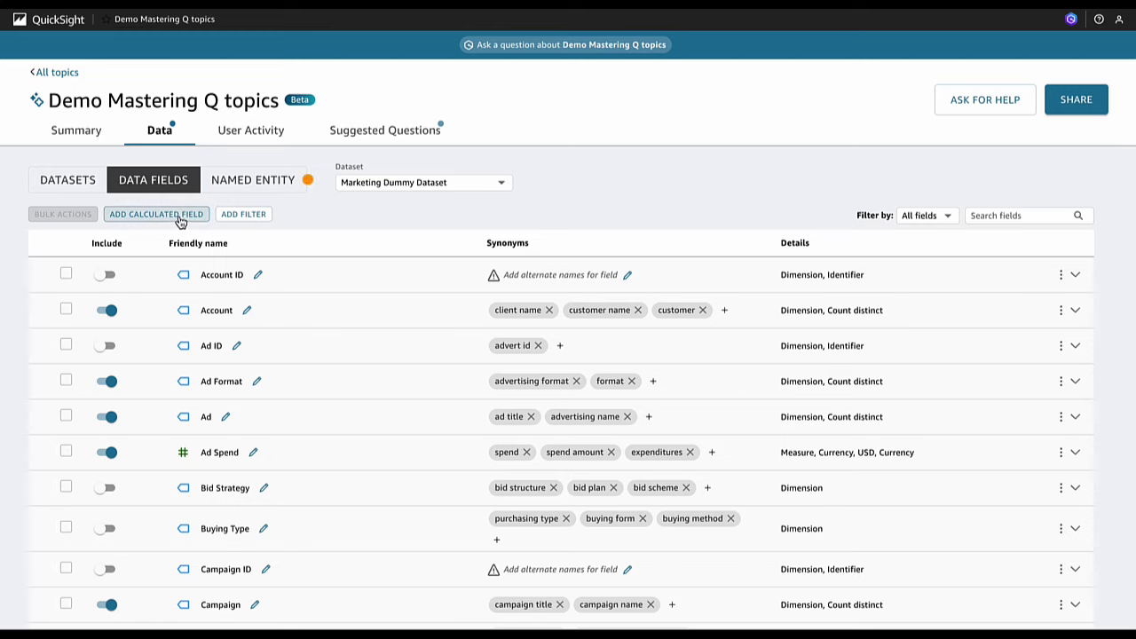
pyautogui.click(253, 182)
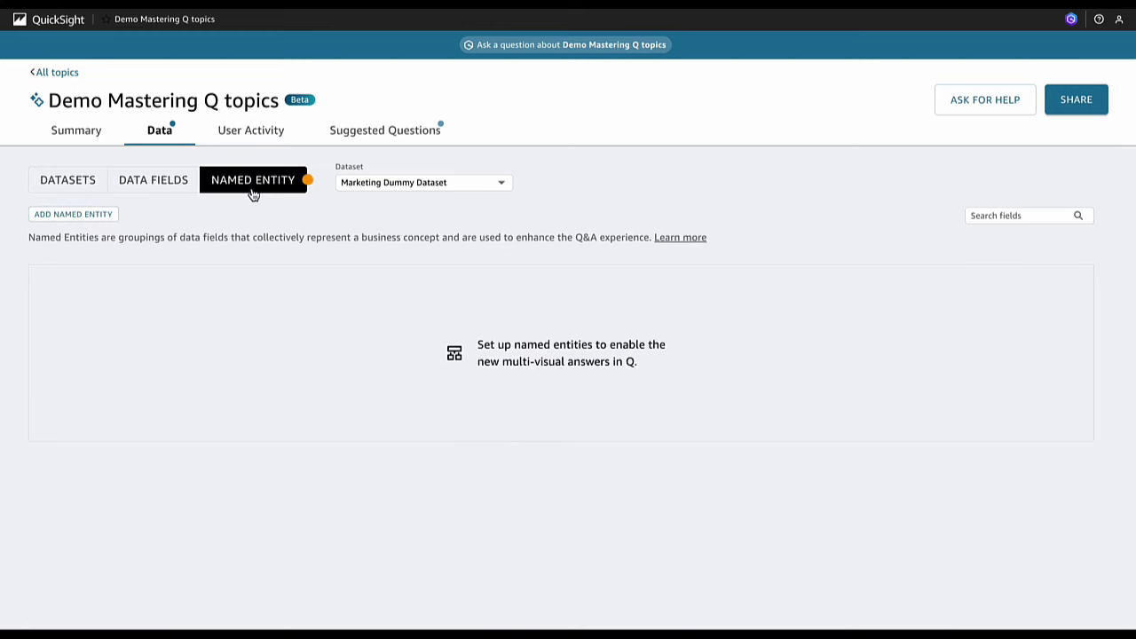
pyautogui.click(76, 216)
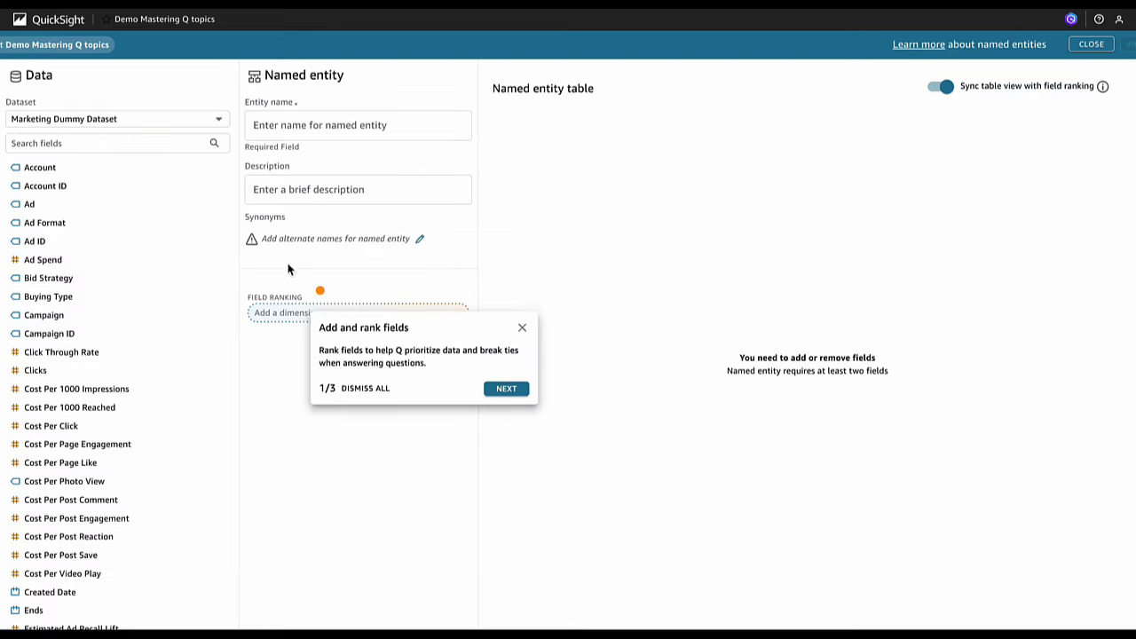
pyautogui.click(518, 388)
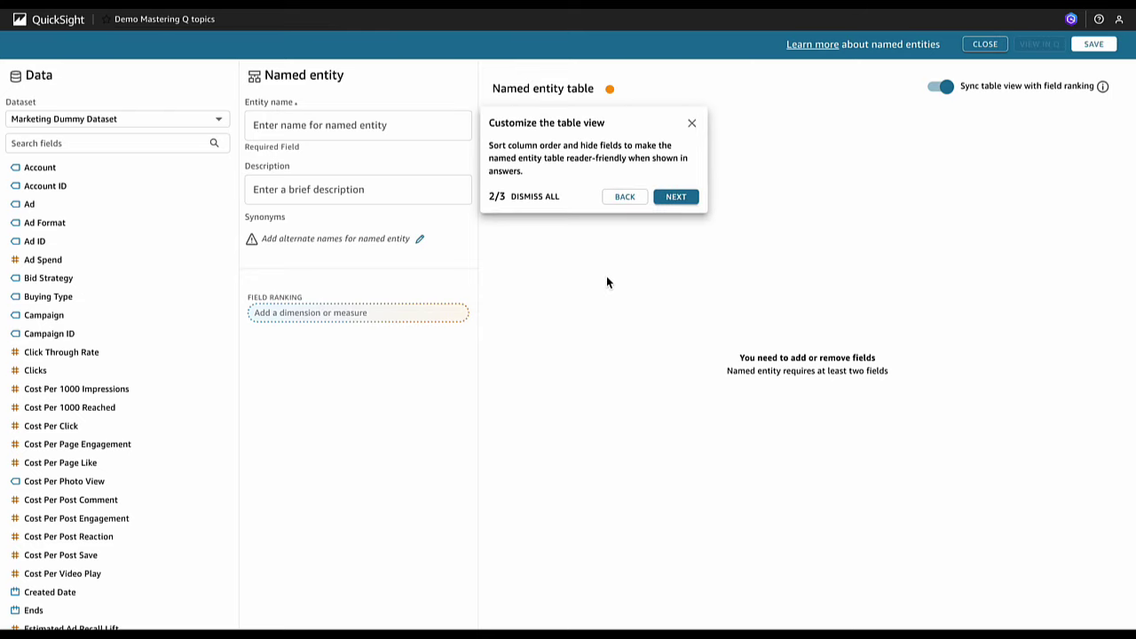
pyautogui.click(672, 199)
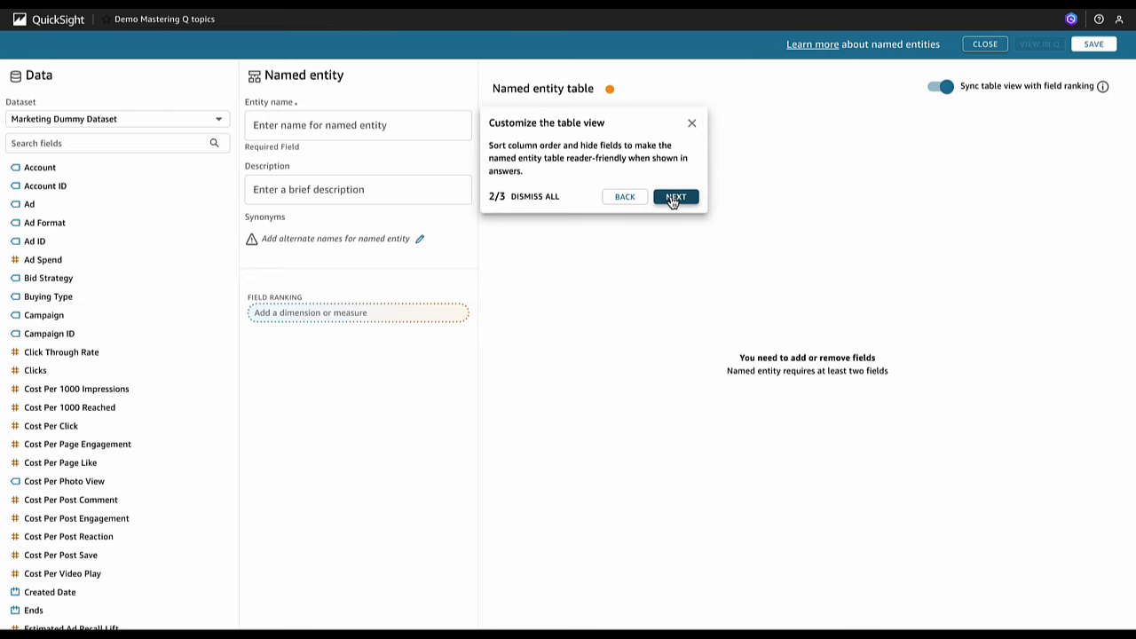
pyautogui.click(672, 199)
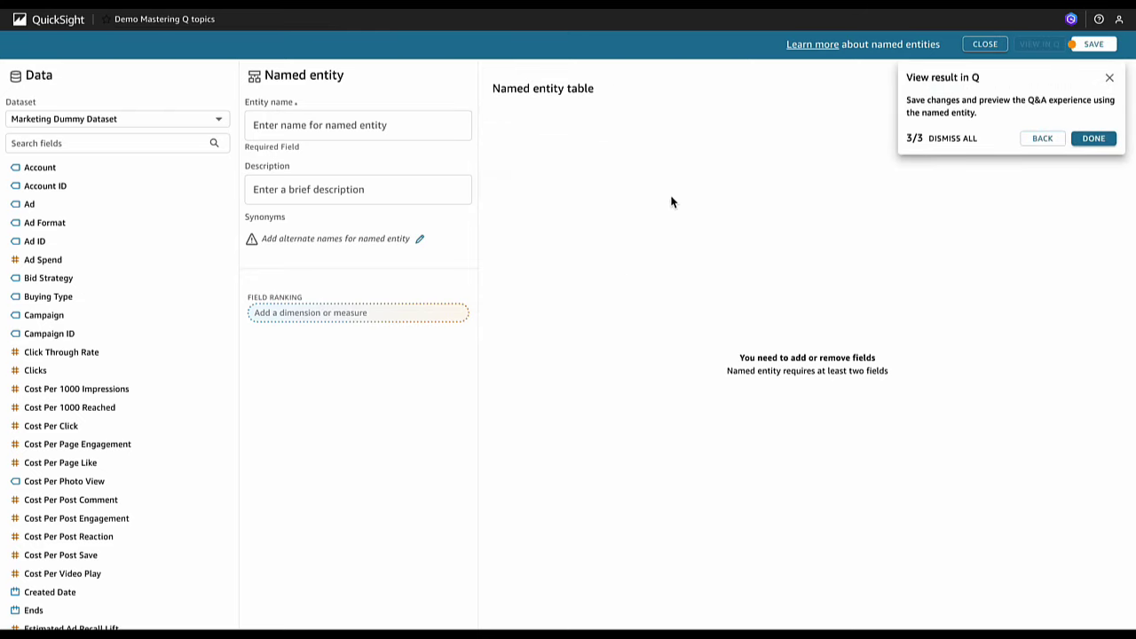
pyautogui.click(1104, 144)
# Name the entity "Post performance" and describe it as "Metrics of how an ad did"
pyautogui.click(339, 125)
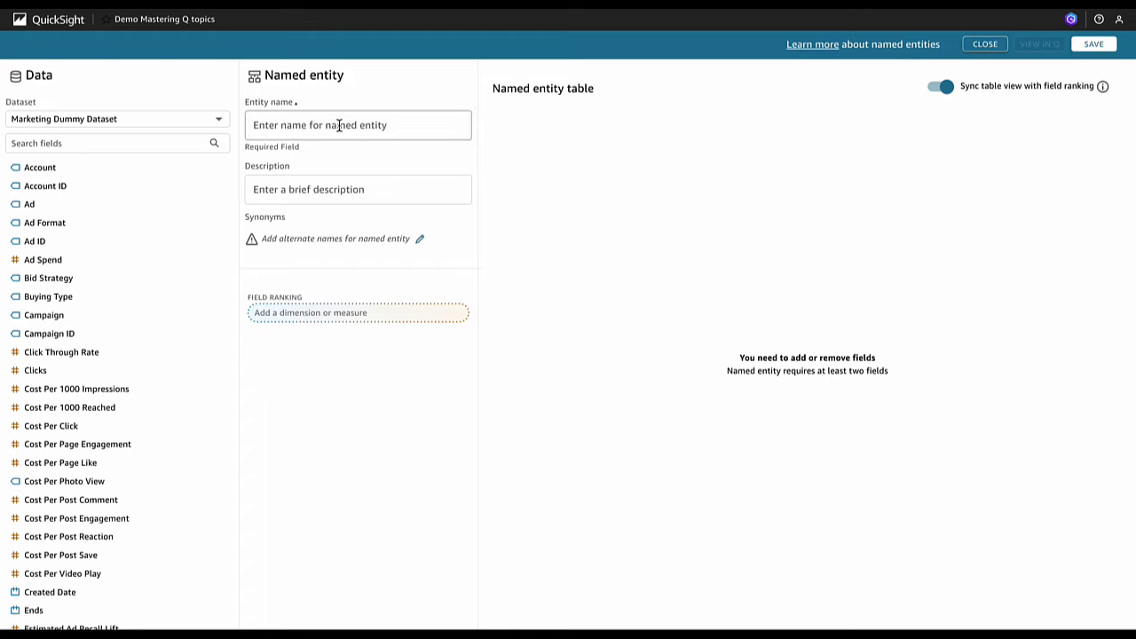
pyautogui.write('Post performance')
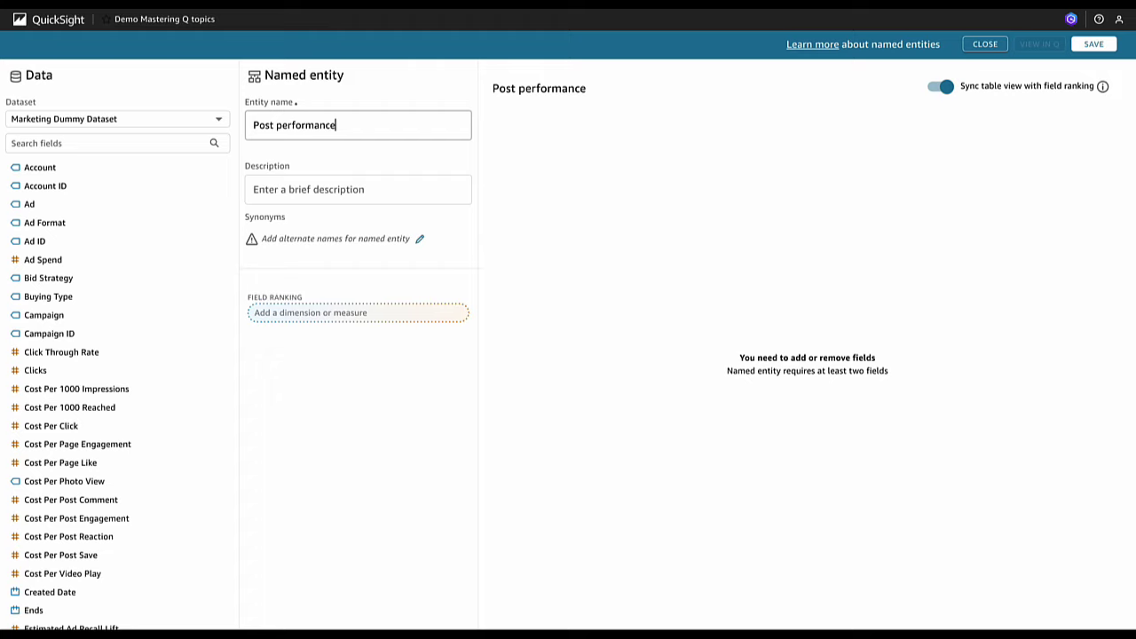
pyautogui.click(337, 188)
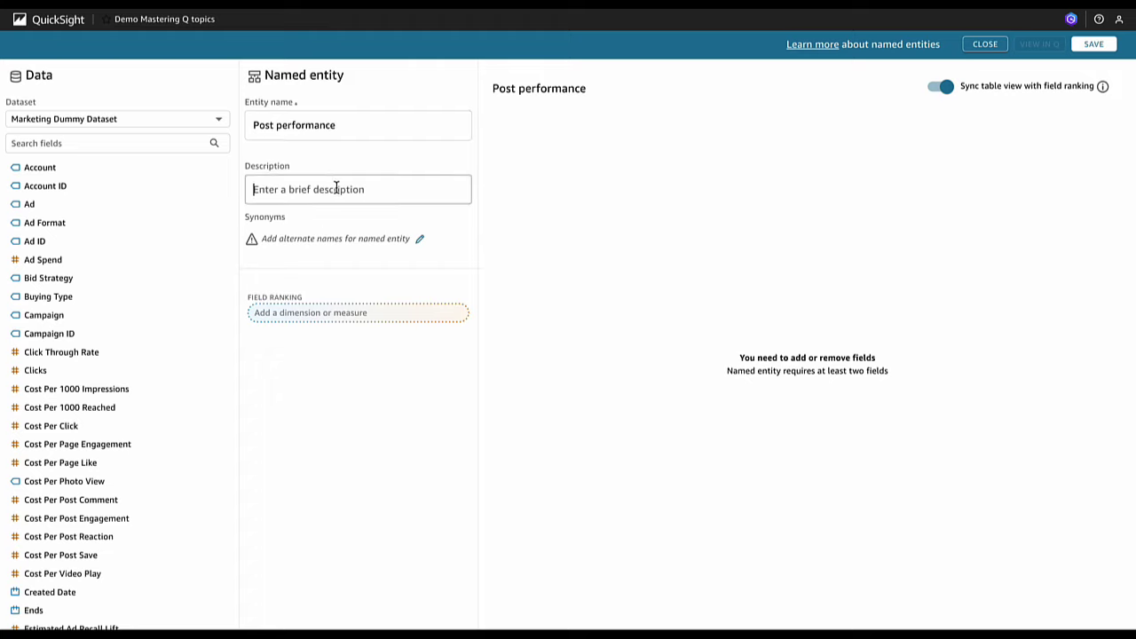
pyautogui.write('Metrics of how an ad did')
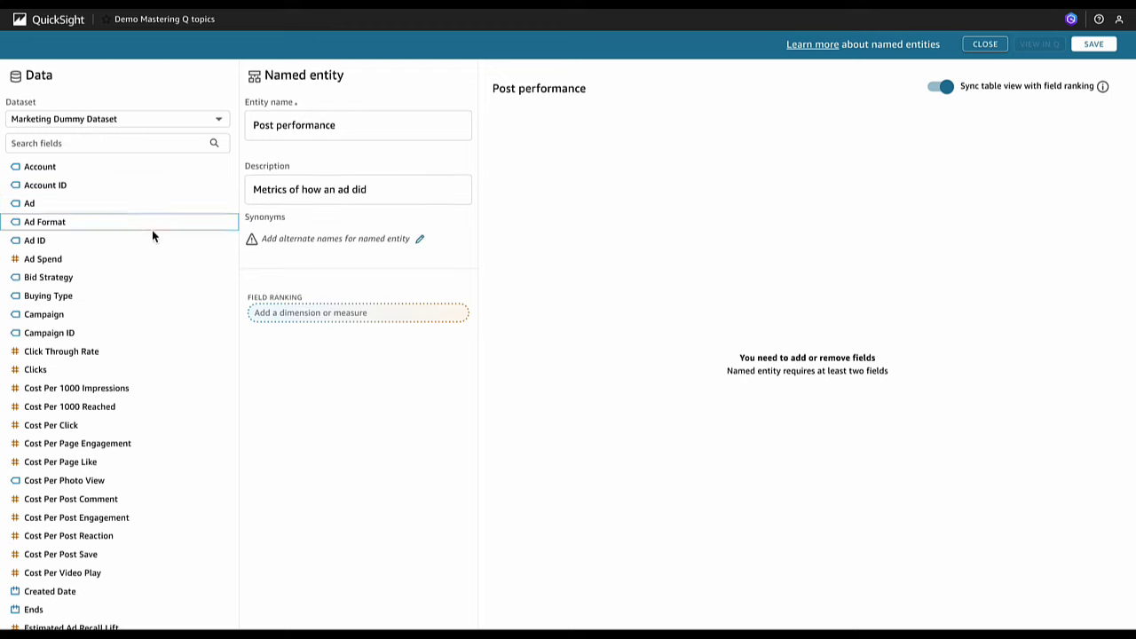
# Add the Ad dimension and the Clicks measure to the Post performance entity's field ranking
pyautogui.click(76, 206)
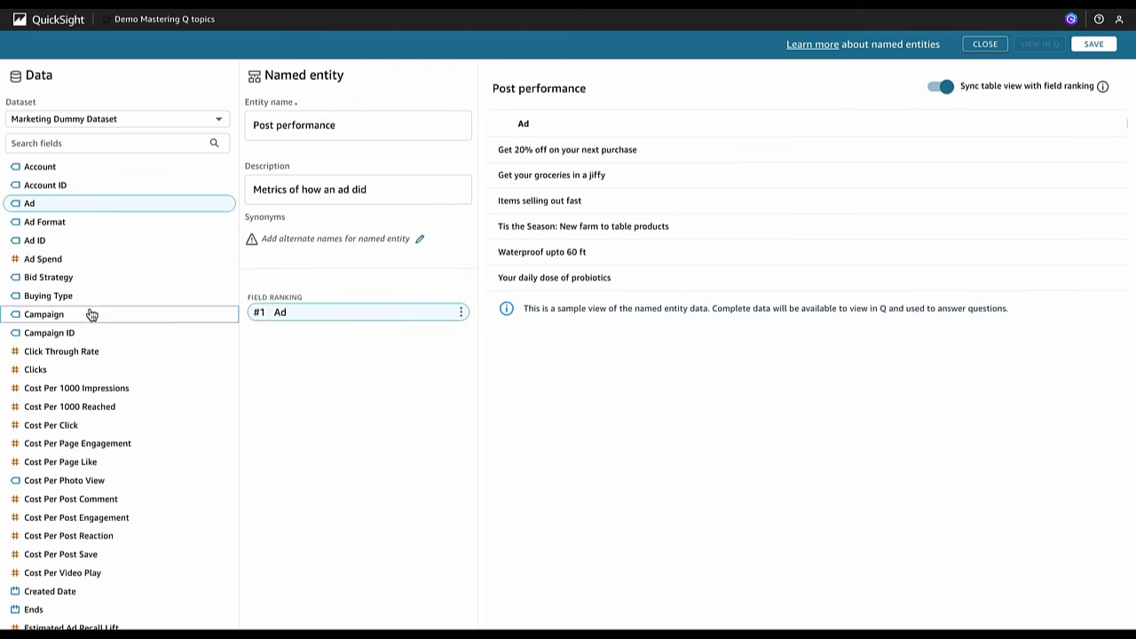
pyautogui.scroll(-3, 90, 325)
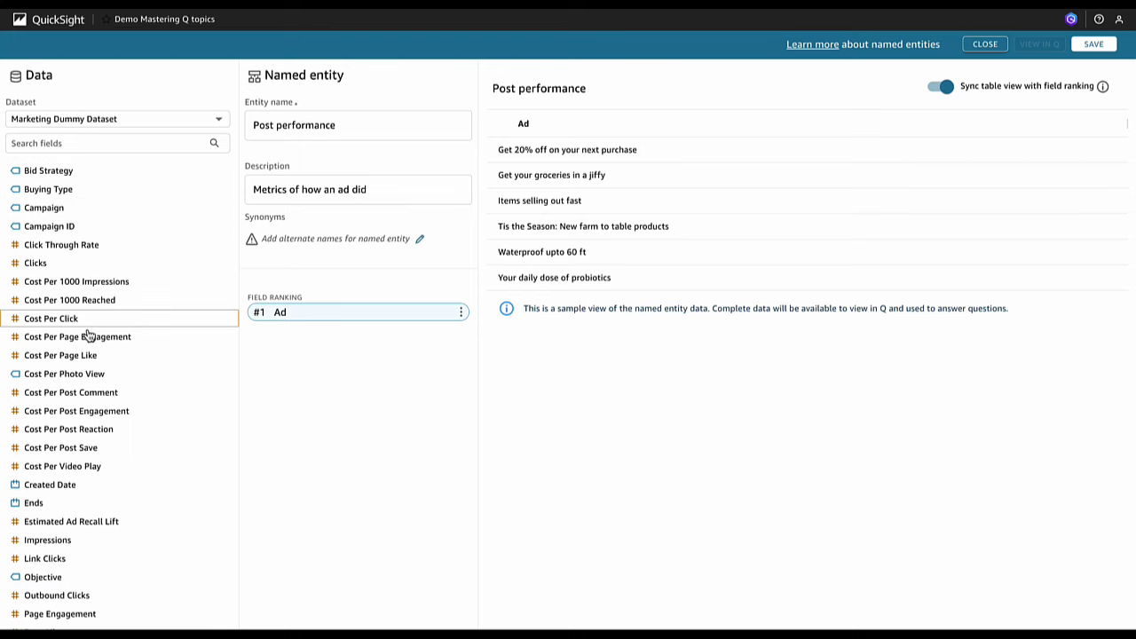
pyautogui.scroll(-2, 89, 416)
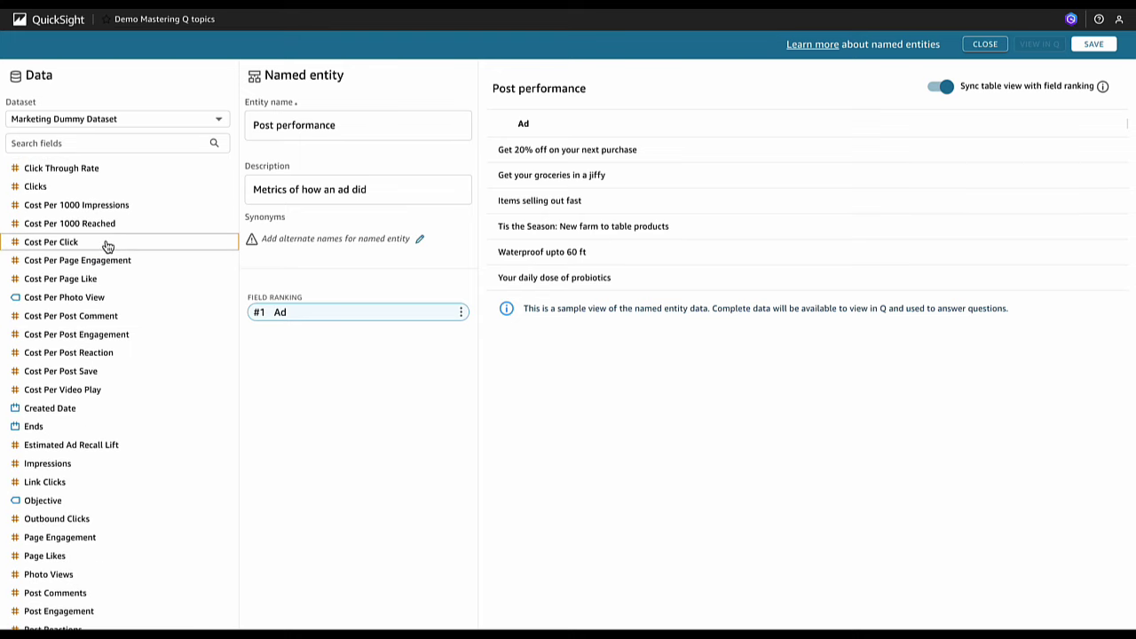
pyautogui.scroll(2, 107, 246)
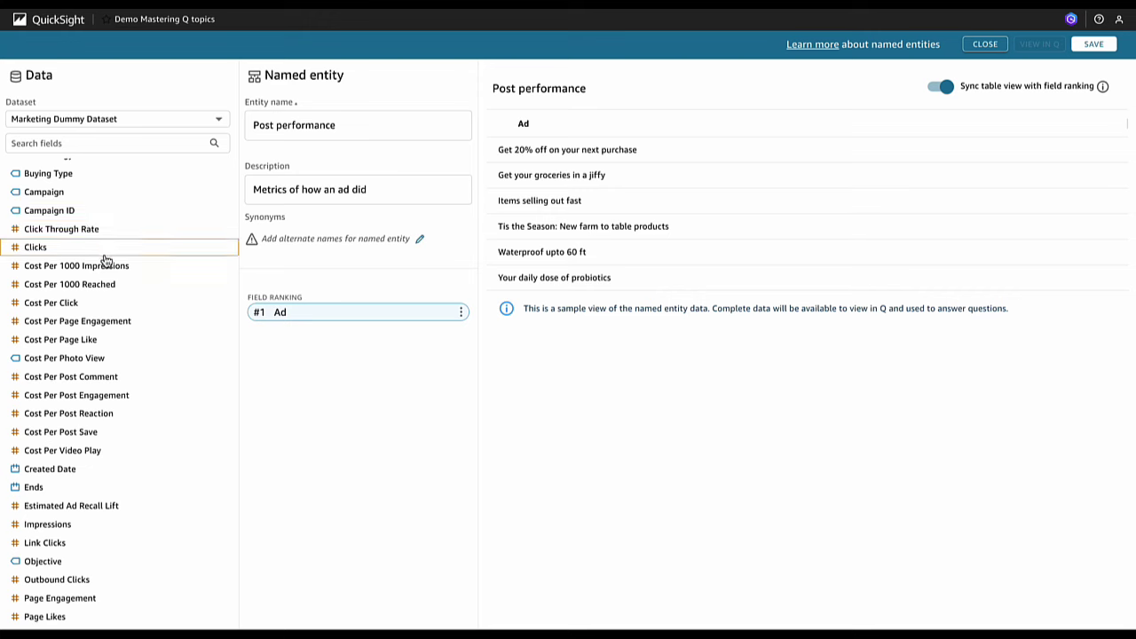
pyautogui.click(106, 250)
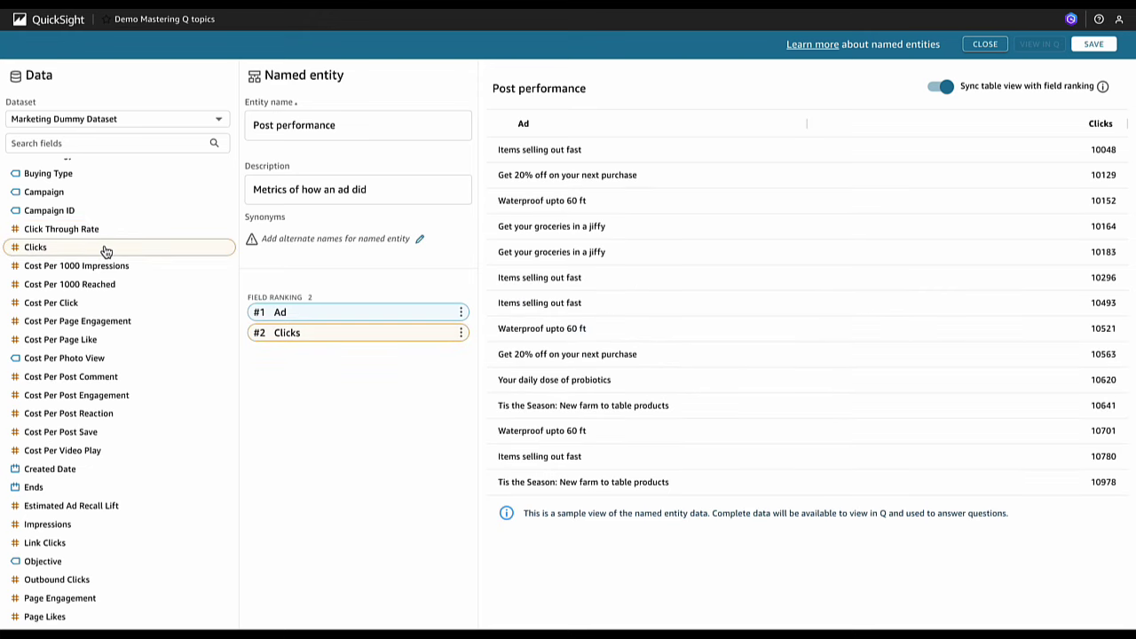
# Add the Impressions, Page Engagement and Page Likes measures to the entity's field ranking
pyautogui.scroll(3, 107, 229)
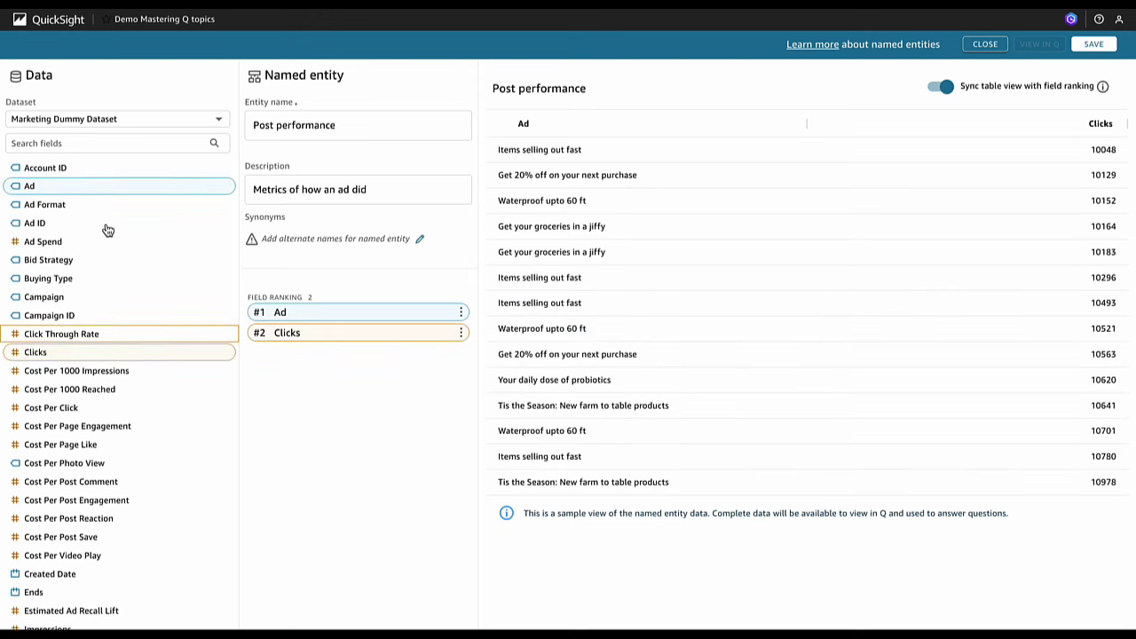
pyautogui.scroll(1, 107, 230)
pyautogui.scroll(-2, 108, 232)
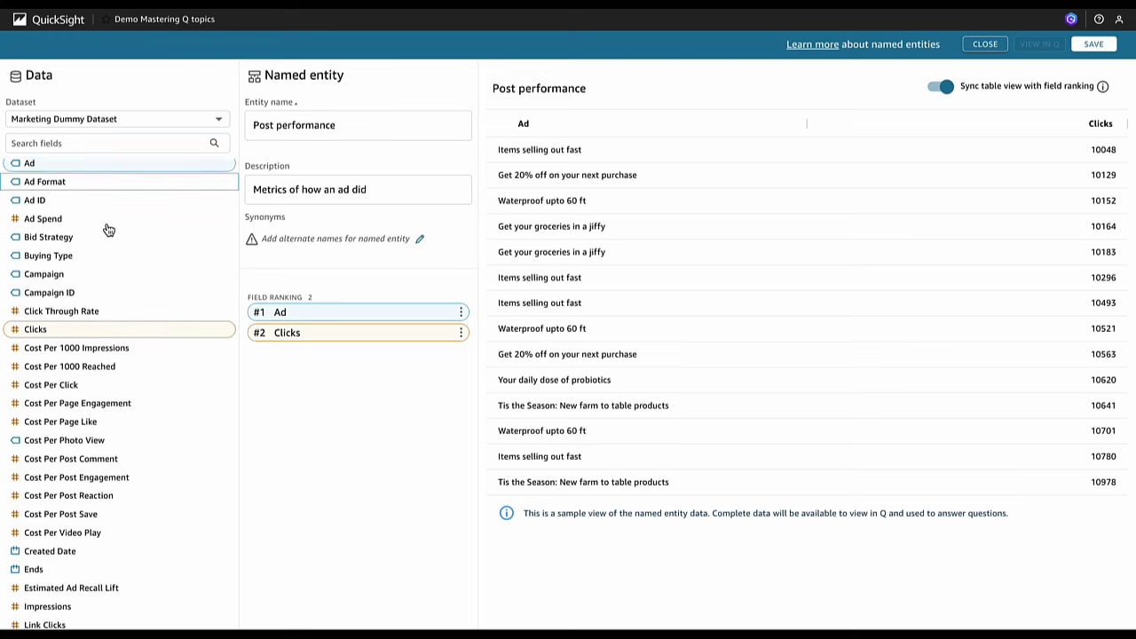
pyautogui.scroll(-4, 93, 373)
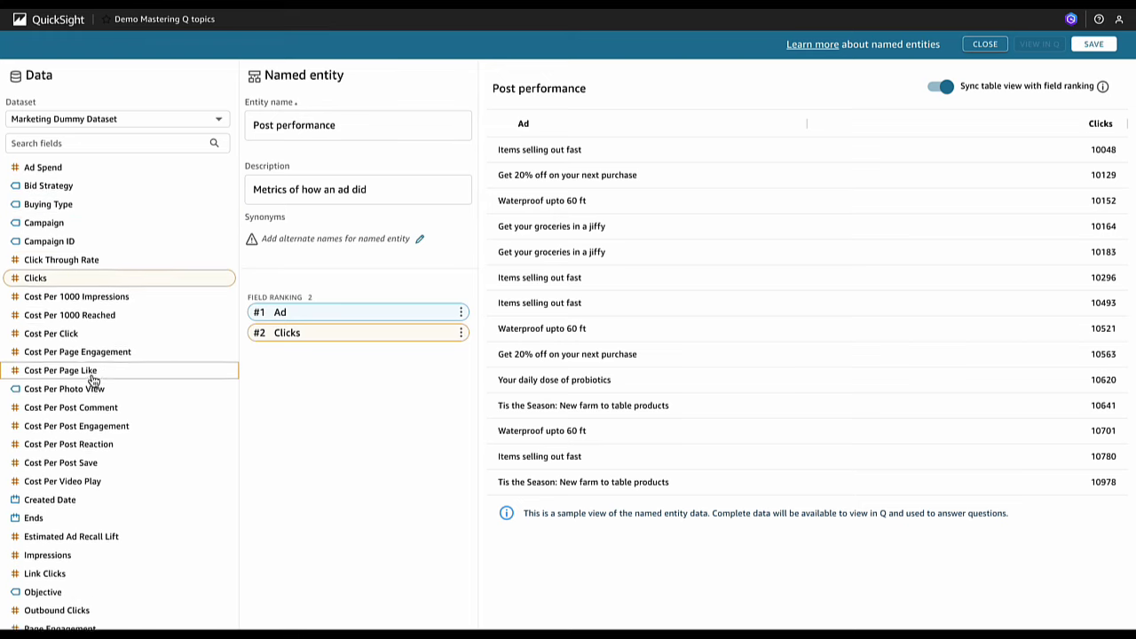
pyautogui.scroll(-2, 93, 377)
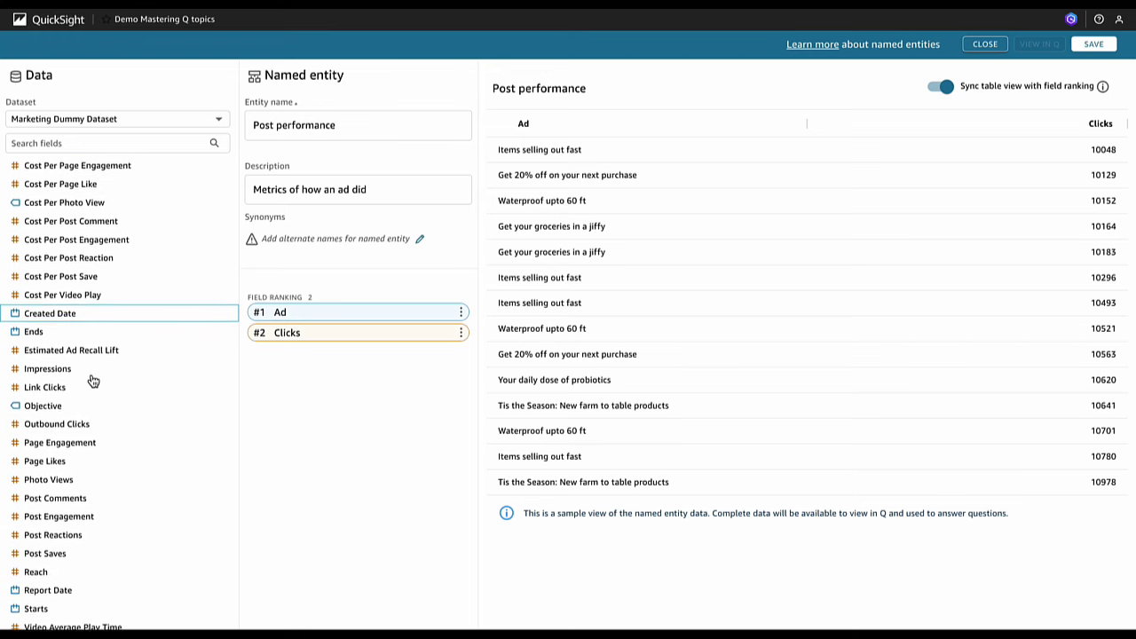
pyautogui.click(89, 364)
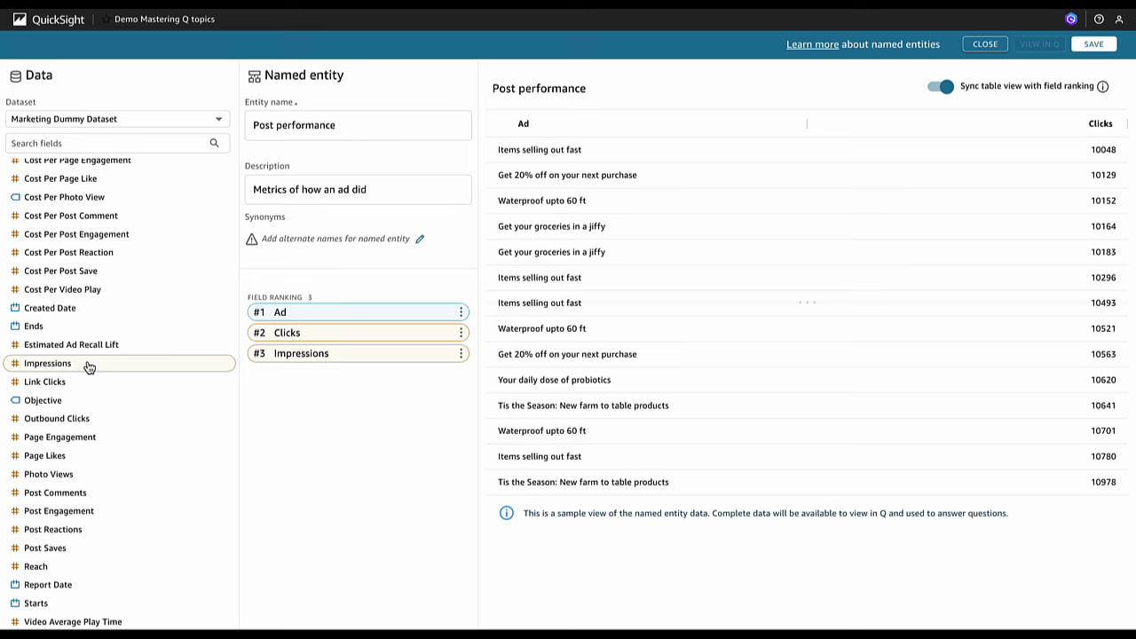
pyautogui.click(75, 439)
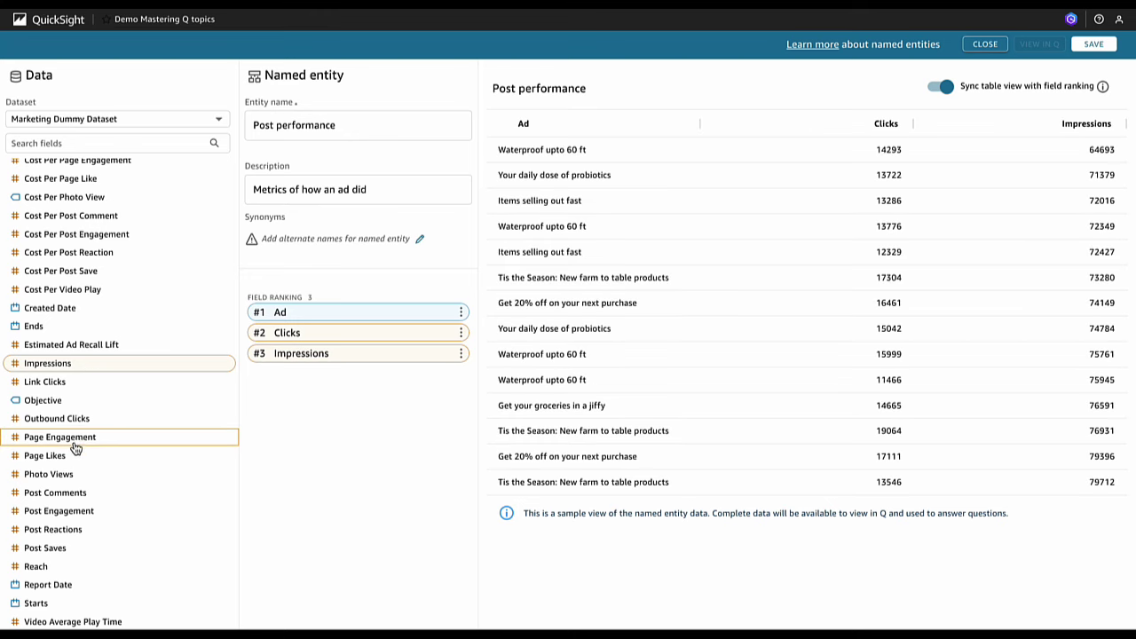
pyautogui.click(76, 458)
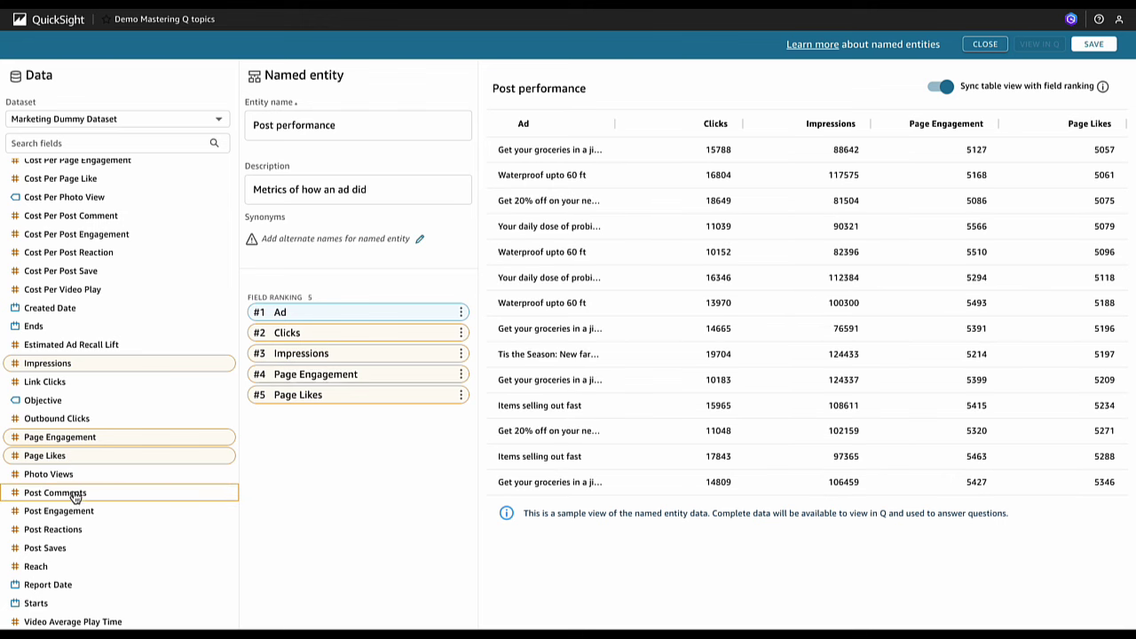
# Add Post Comments, Post Engagement, Post Reactions, Post Saves and Reach to the field ranking, and move Impressions above Clicks
pyautogui.click(76, 494)
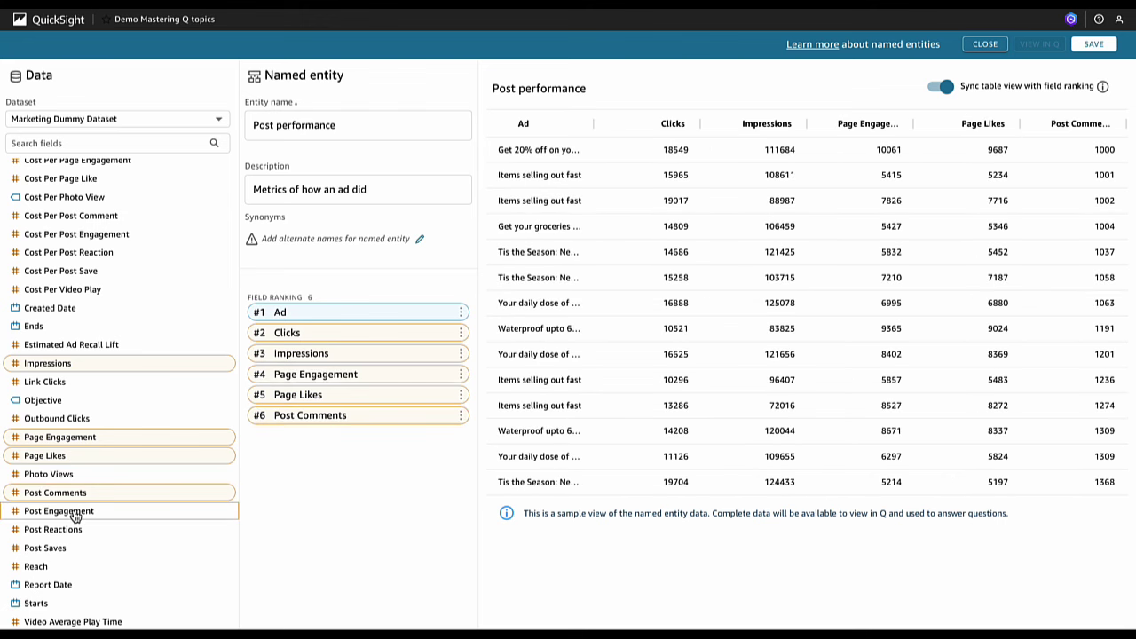
pyautogui.click(75, 513)
pyautogui.click(75, 530)
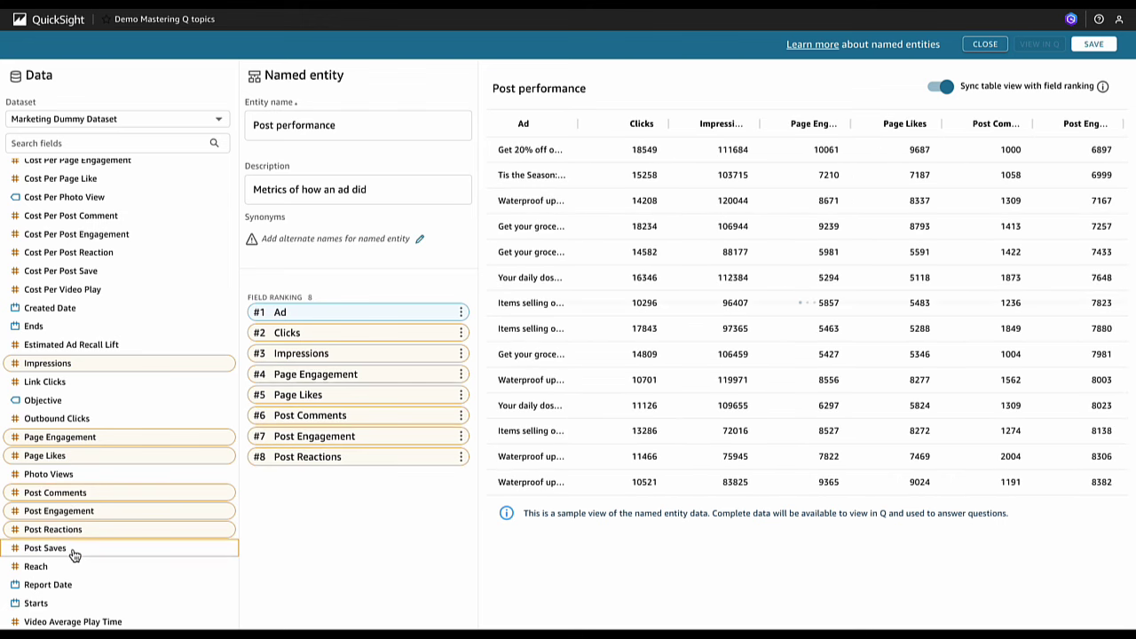
pyautogui.click(75, 549)
pyautogui.click(75, 566)
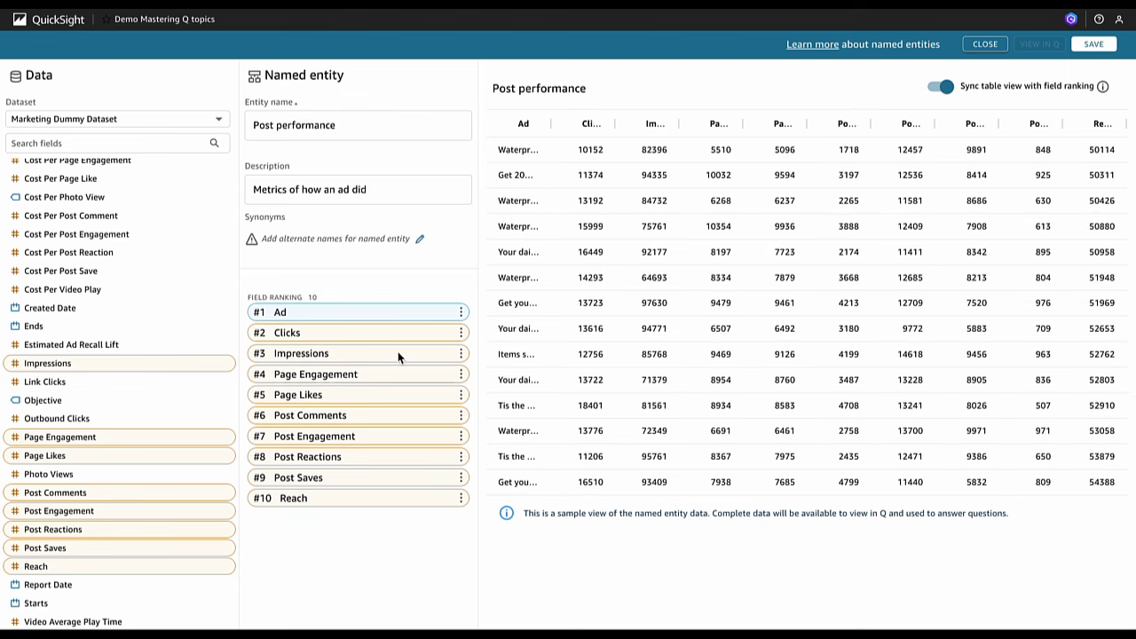
pyautogui.moveTo(387, 356); pyautogui.dragTo(386, 334)
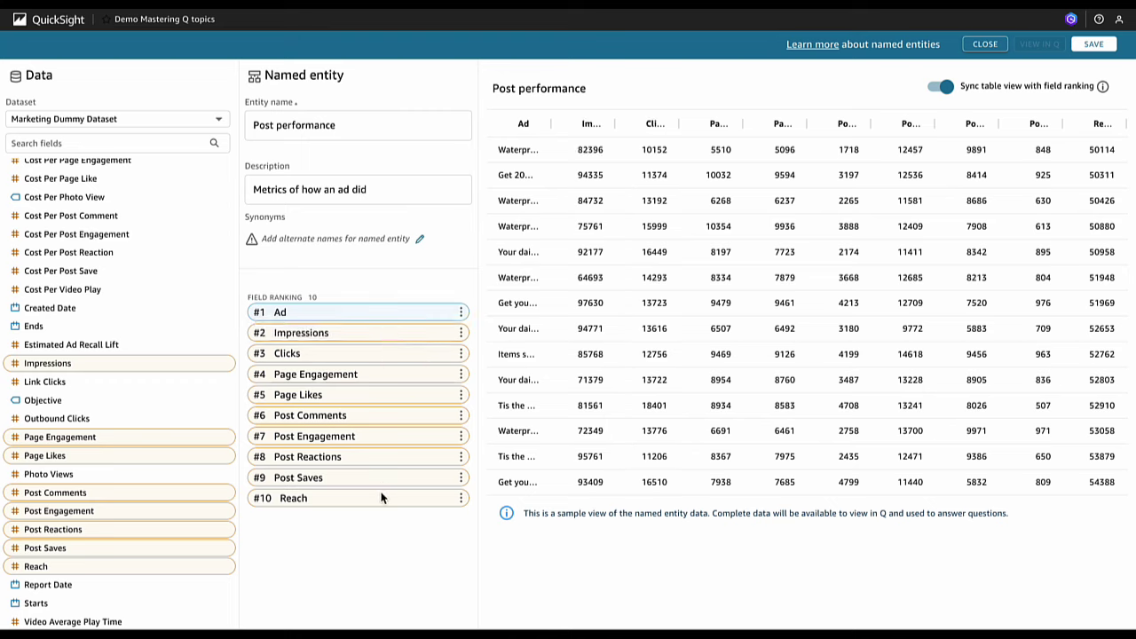
# Move Reach to rank 3, Post Engagement to rank 5 and Post Reactions to rank 6, and save and close the Post performance entity
pyautogui.moveTo(381, 498); pyautogui.dragTo(376, 360)
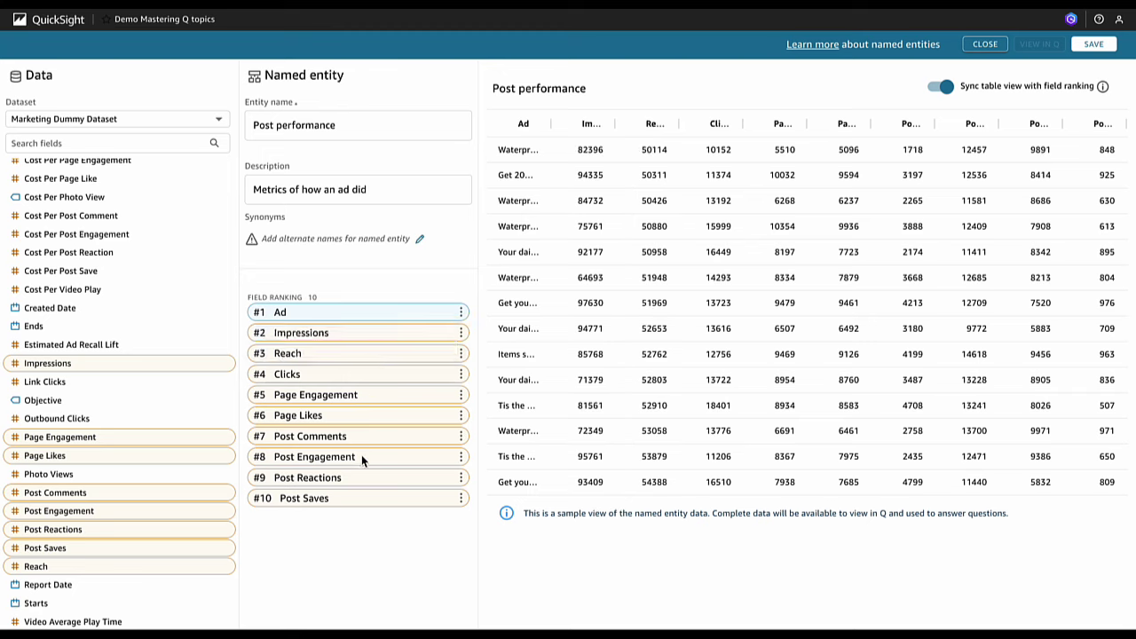
pyautogui.moveTo(362, 456); pyautogui.dragTo(359, 391)
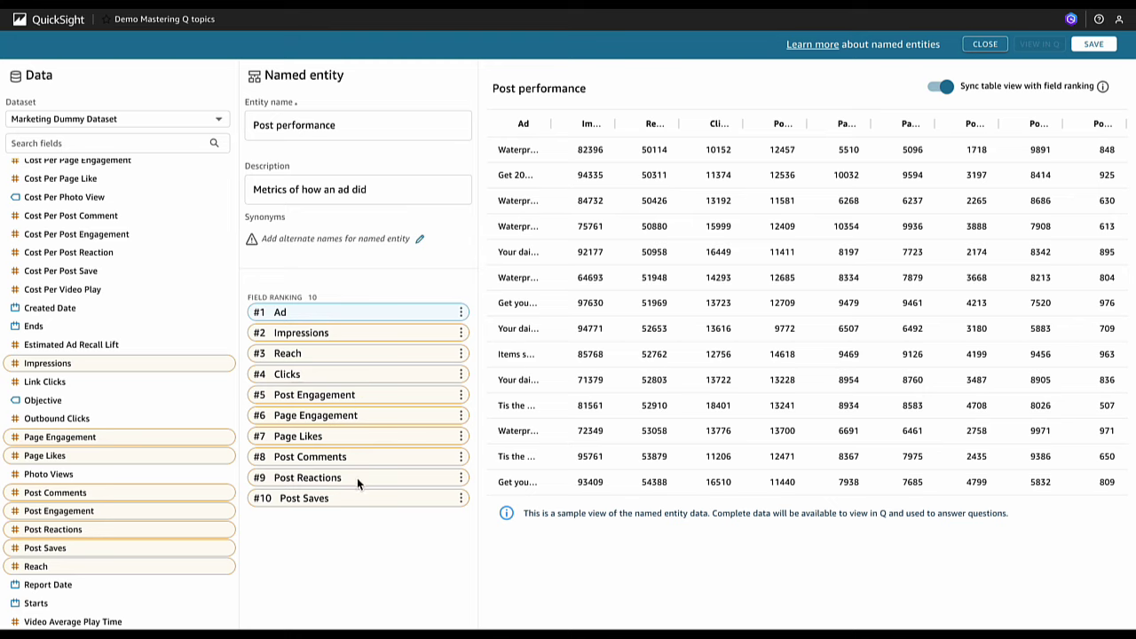
pyautogui.moveTo(357, 478); pyautogui.dragTo(352, 408)
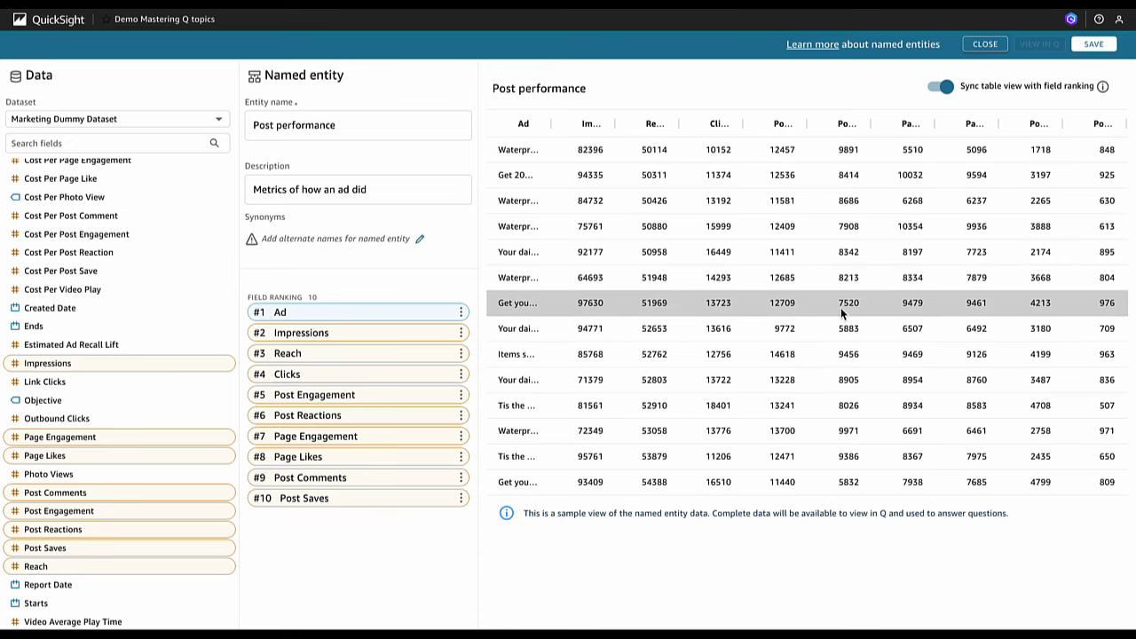
pyautogui.click(1095, 46)
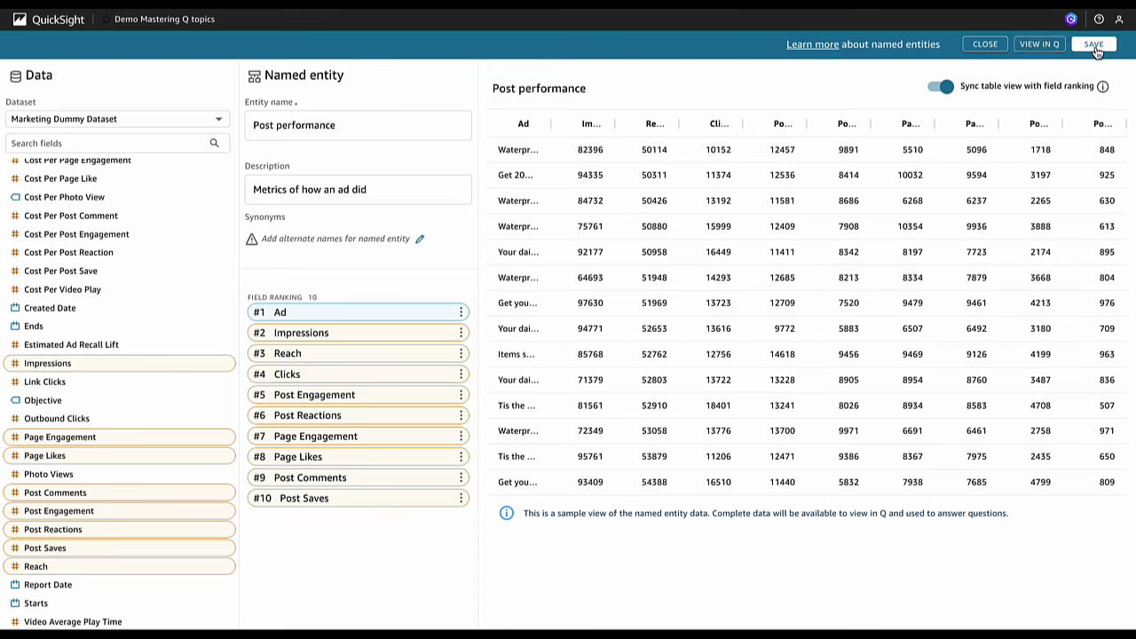
pyautogui.click(1106, 43)
pyautogui.click(998, 49)
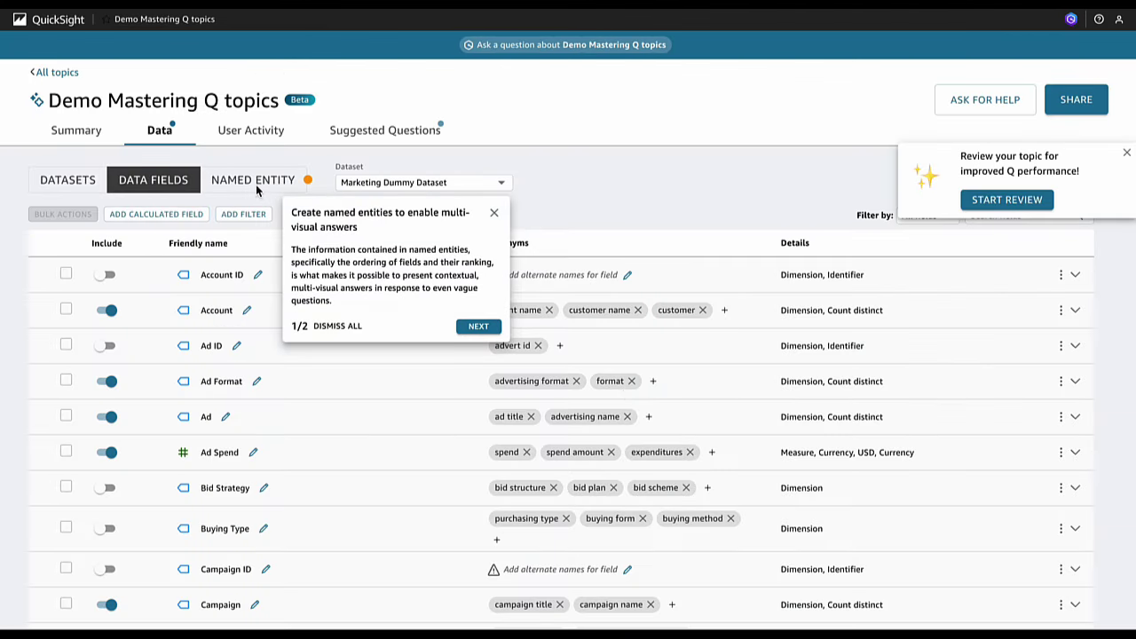
# Add a named entity called "Cost breakdown" with the description "Costs associated with an ad's metrics"
pyautogui.click(257, 185)
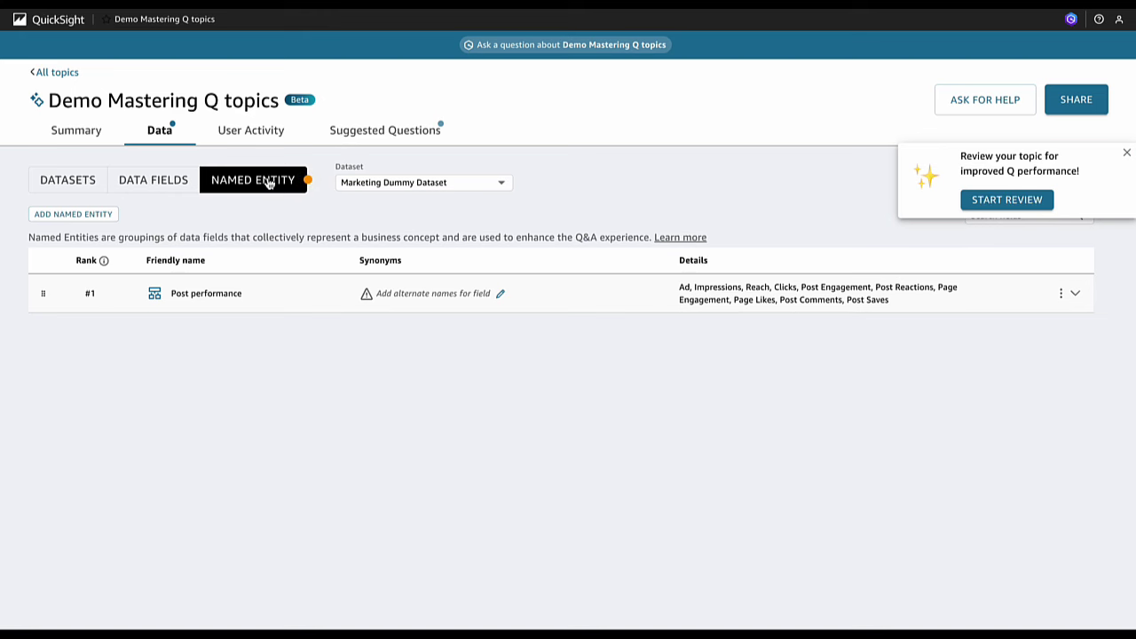
pyautogui.click(89, 221)
pyautogui.click(332, 124)
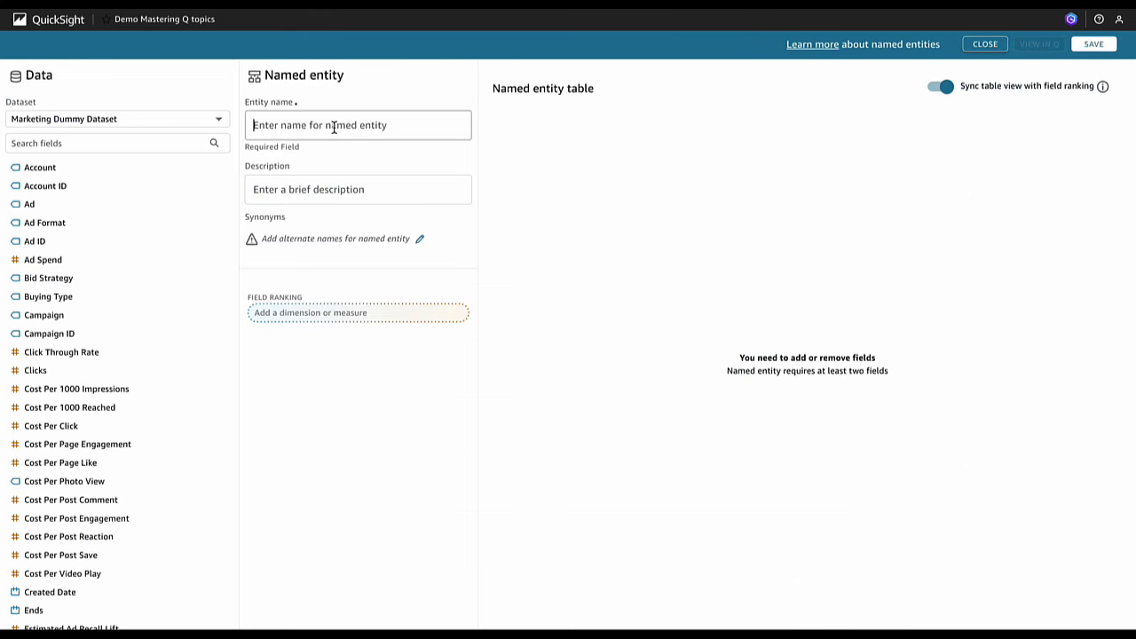
pyautogui.write('Cost brea')
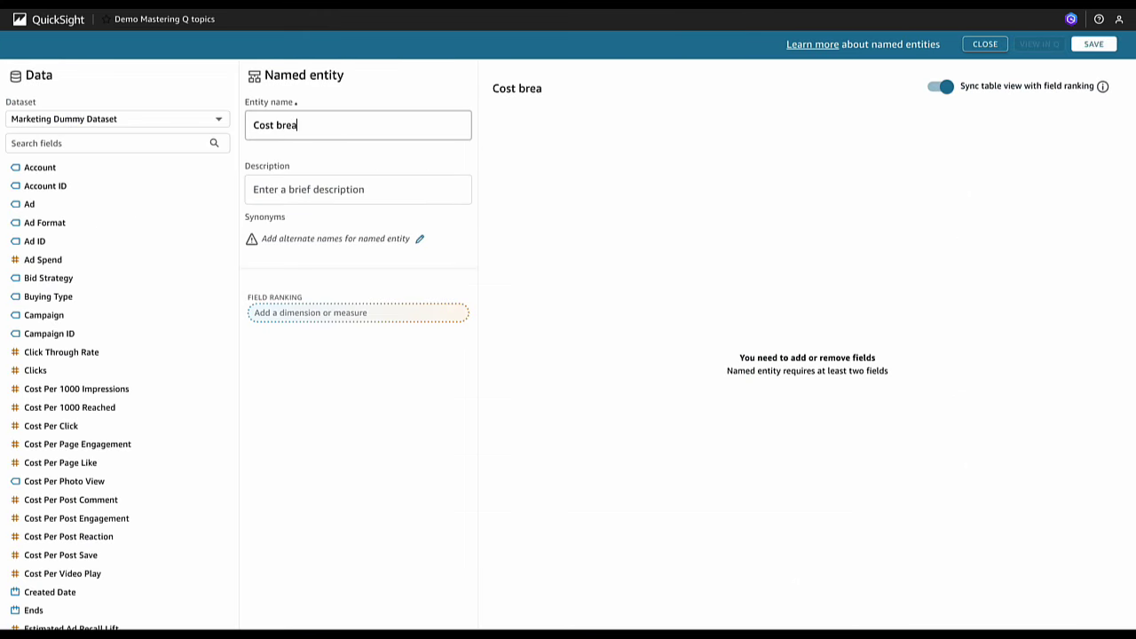
pyautogui.write('kdown')
pyautogui.click(358, 193)
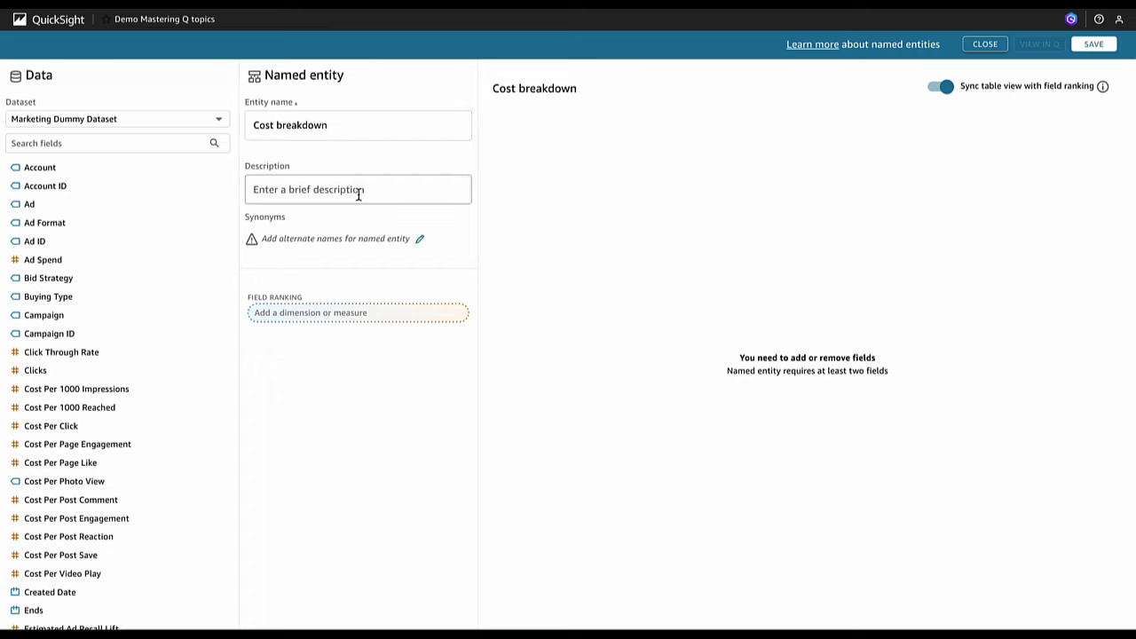
pyautogui.write('Co')
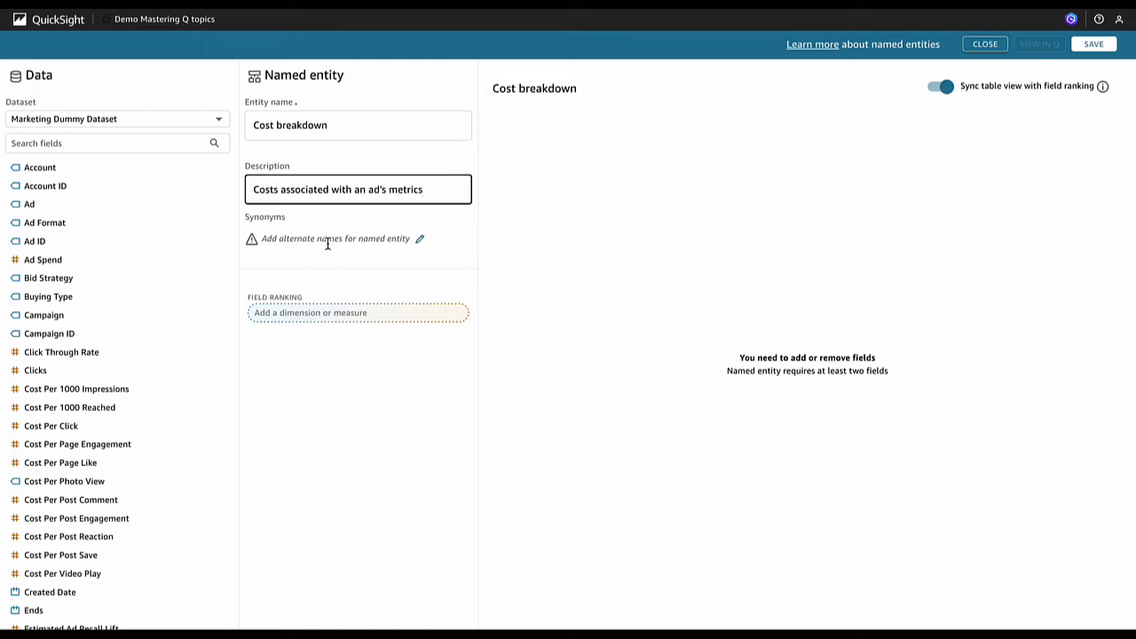
# Add "breakdown" as a synonym for the Cost breakdown entity
pyautogui.click(279, 240)
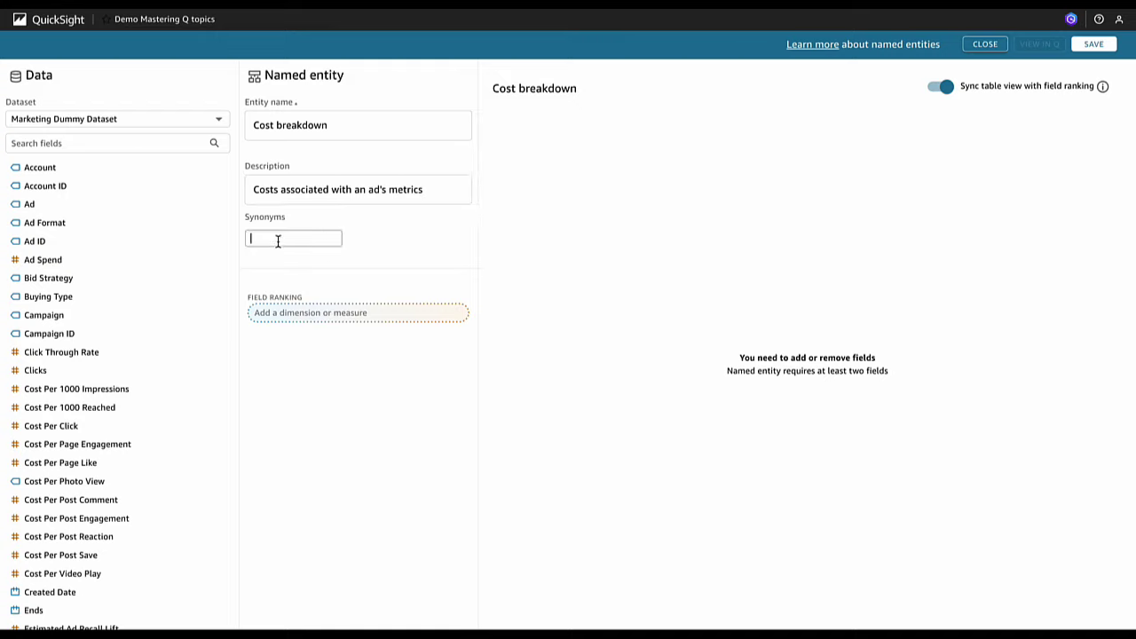
pyautogui.write('breakdown')
pyautogui.press('Return')
# Add Ad, Click Through Rate, Cost Per 1000 Impressions, Cost Per 1000 Reached, Cost Per Click, Cost Per Page Engagement and Cost Per Page Like to the field ranking
pyautogui.click(48, 206)
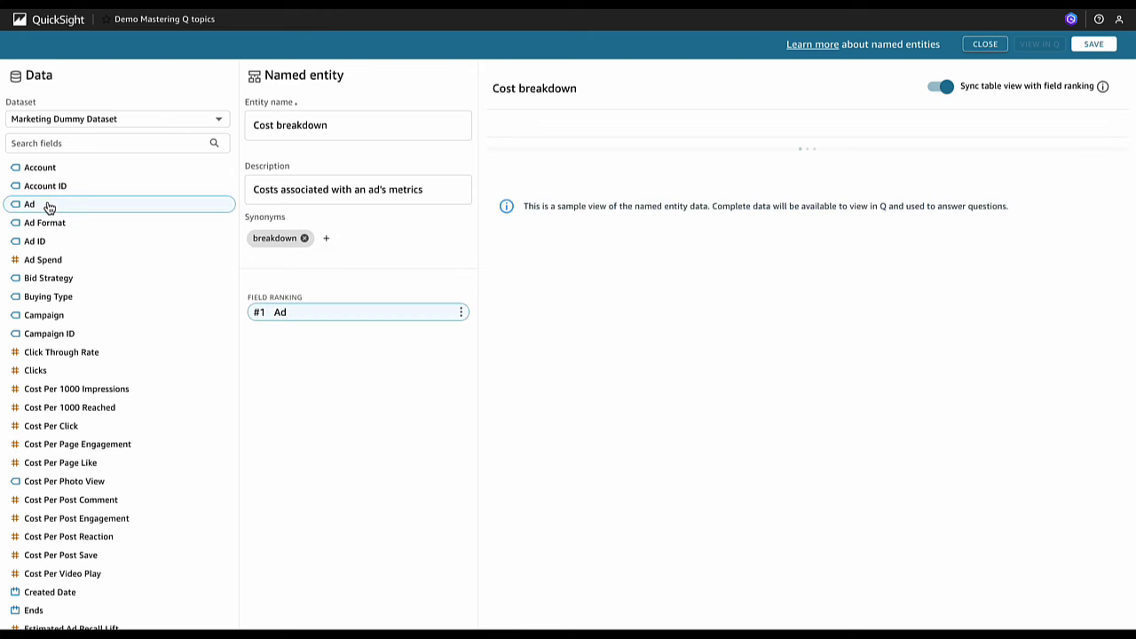
pyautogui.click(61, 352)
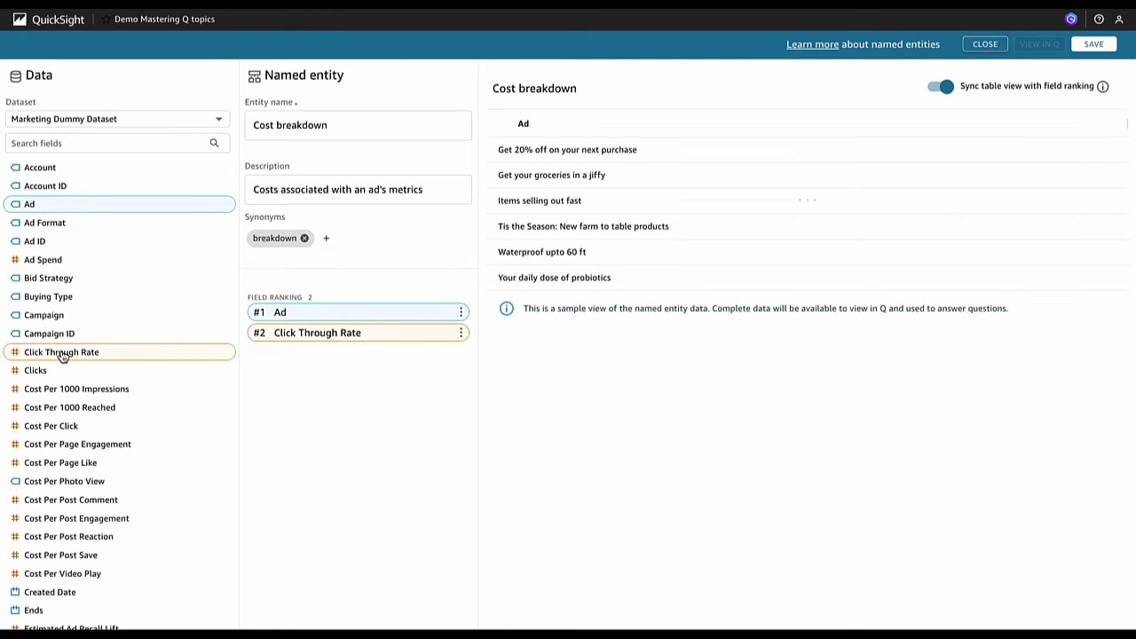
pyautogui.click(82, 394)
pyautogui.click(83, 409)
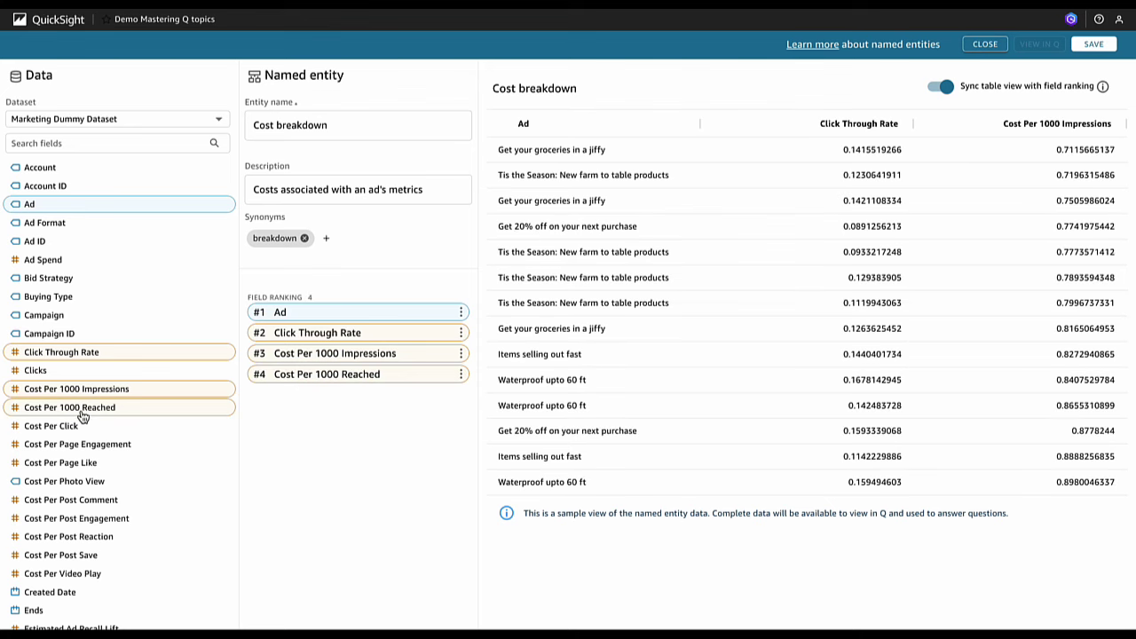
pyautogui.click(83, 427)
pyautogui.click(83, 445)
pyautogui.click(83, 463)
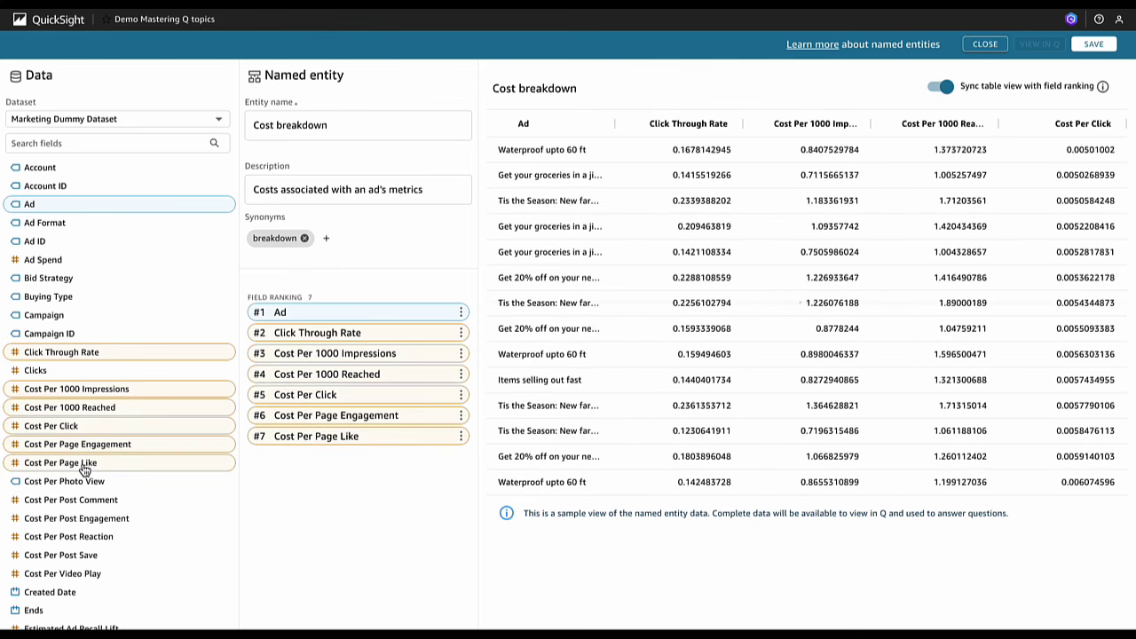
# Remove Click Through Rate from the ranking and add the cost-per fields for Post Comment, Post Engagement, Post Reaction, Post Save and Video Play
pyautogui.click(460, 334)
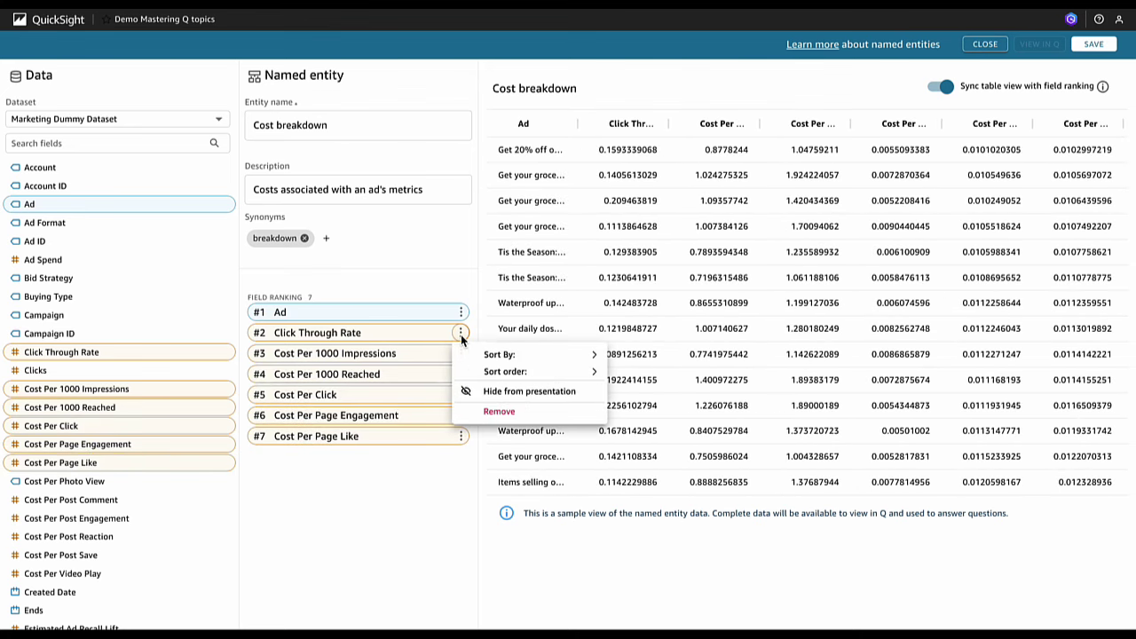
pyautogui.click(491, 411)
pyautogui.scroll(-2, 133, 505)
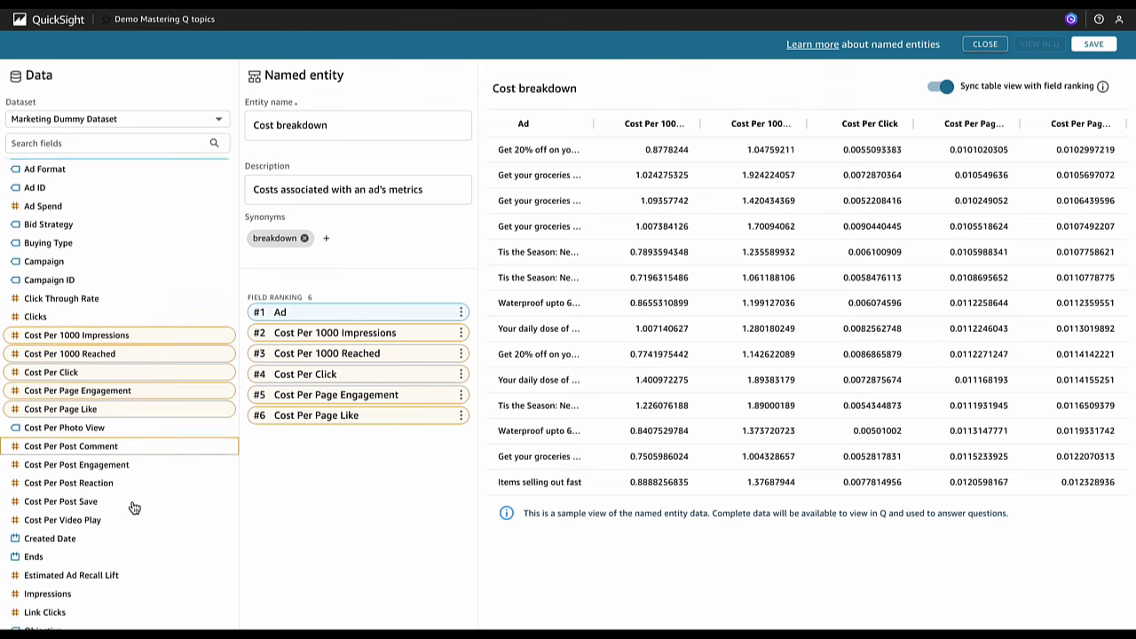
pyautogui.click(125, 443)
pyautogui.click(122, 454)
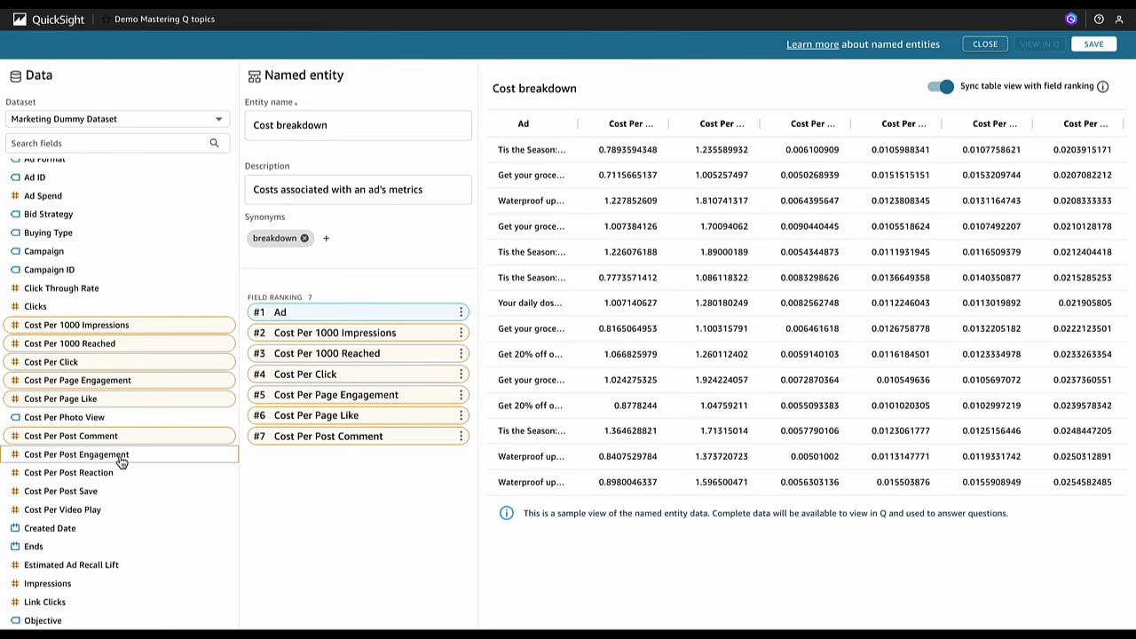
pyautogui.click(121, 473)
pyautogui.click(119, 493)
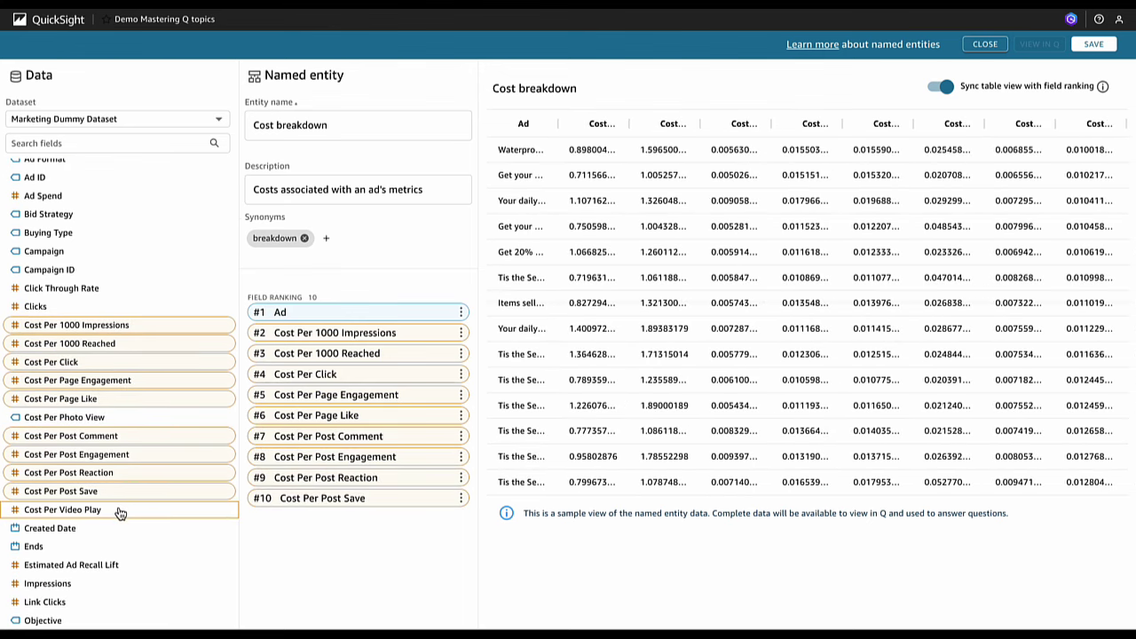
pyautogui.click(119, 510)
pyautogui.scroll(-2, 115, 564)
pyautogui.scroll(-5, 113, 572)
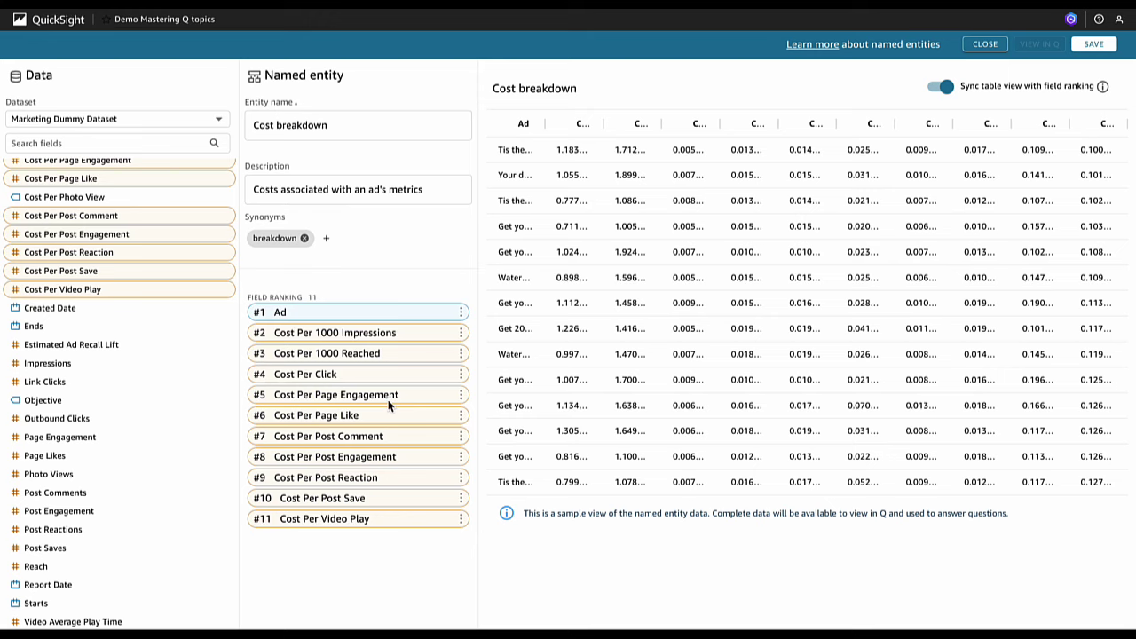
# Move Cost Per Post Engagement to rank 5 and Cost Per Post Reaction to rank 6, and remove Cost Per Video Play from the ranking
pyautogui.moveTo(361, 459); pyautogui.dragTo(360, 394)
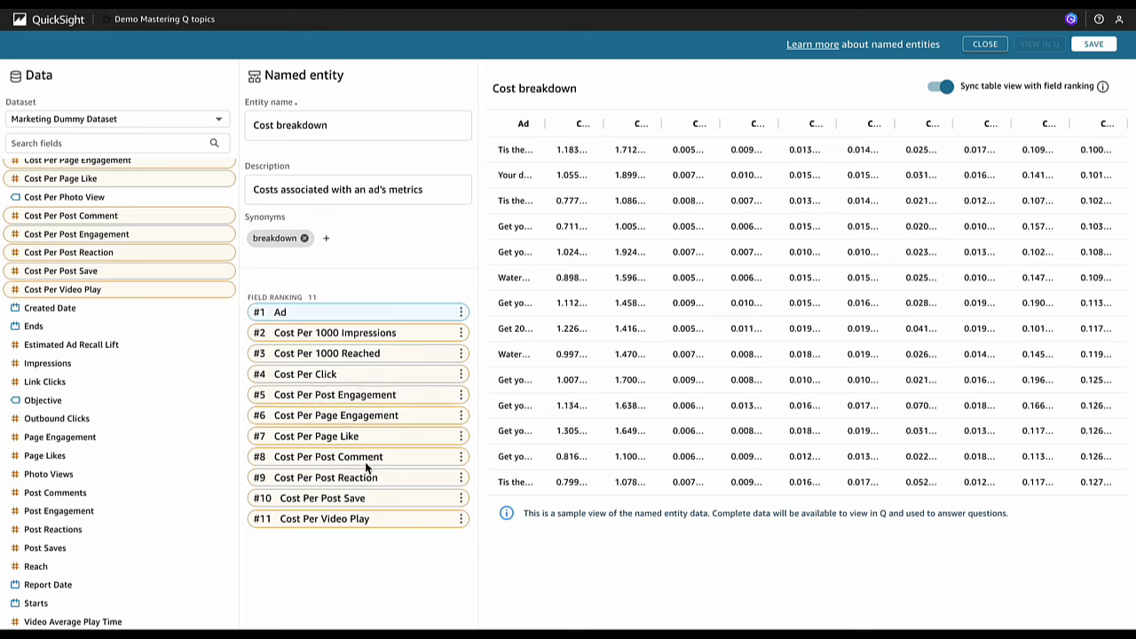
pyautogui.moveTo(362, 481); pyautogui.dragTo(361, 408)
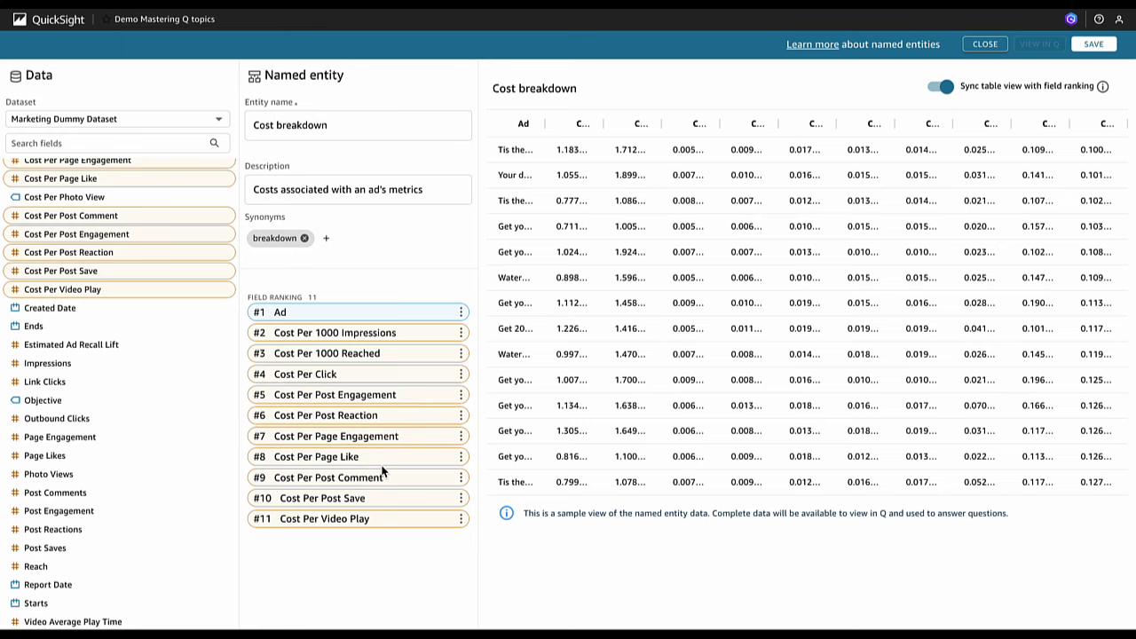
pyautogui.click(461, 518)
pyautogui.click(493, 600)
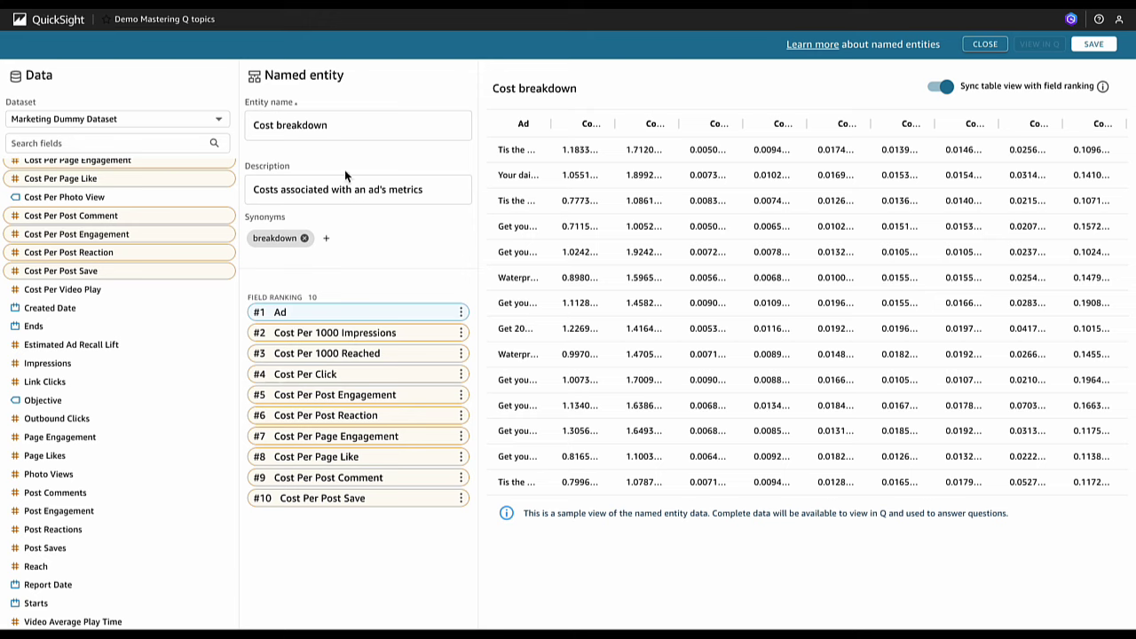
# Save the Cost breakdown entity and close its editor
pyautogui.click(1094, 46)
pyautogui.click(1106, 46)
pyautogui.click(985, 44)
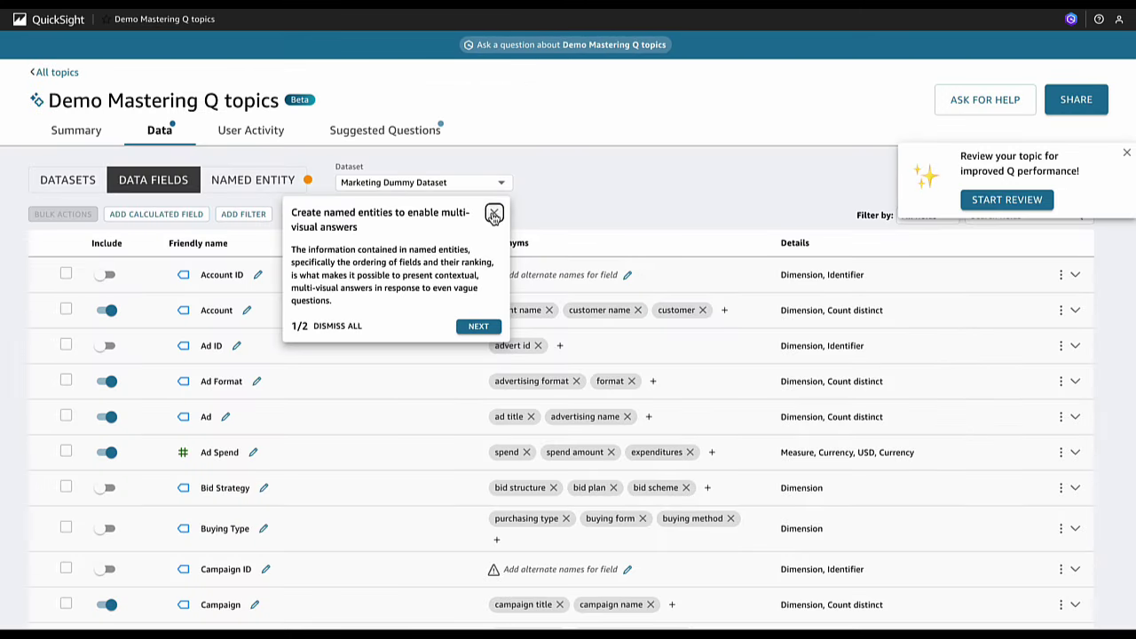
# Add the synonyms "post metrics" and "metrics" to the Post performance entity in the topic's named entity list
pyautogui.click(494, 212)
pyautogui.click(245, 182)
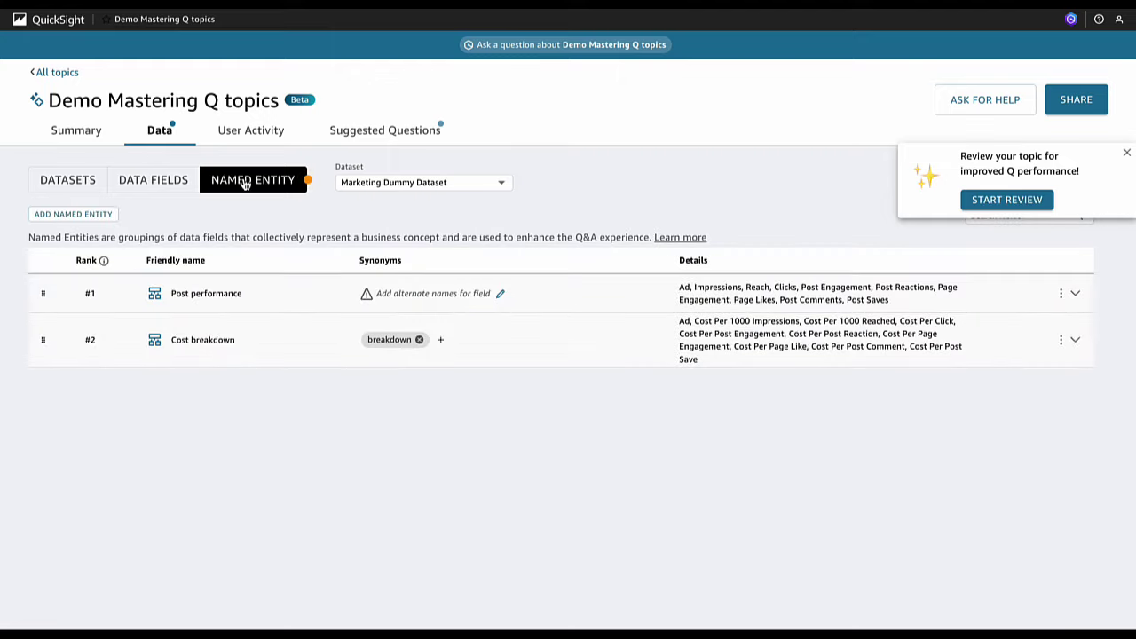
pyautogui.click(406, 293)
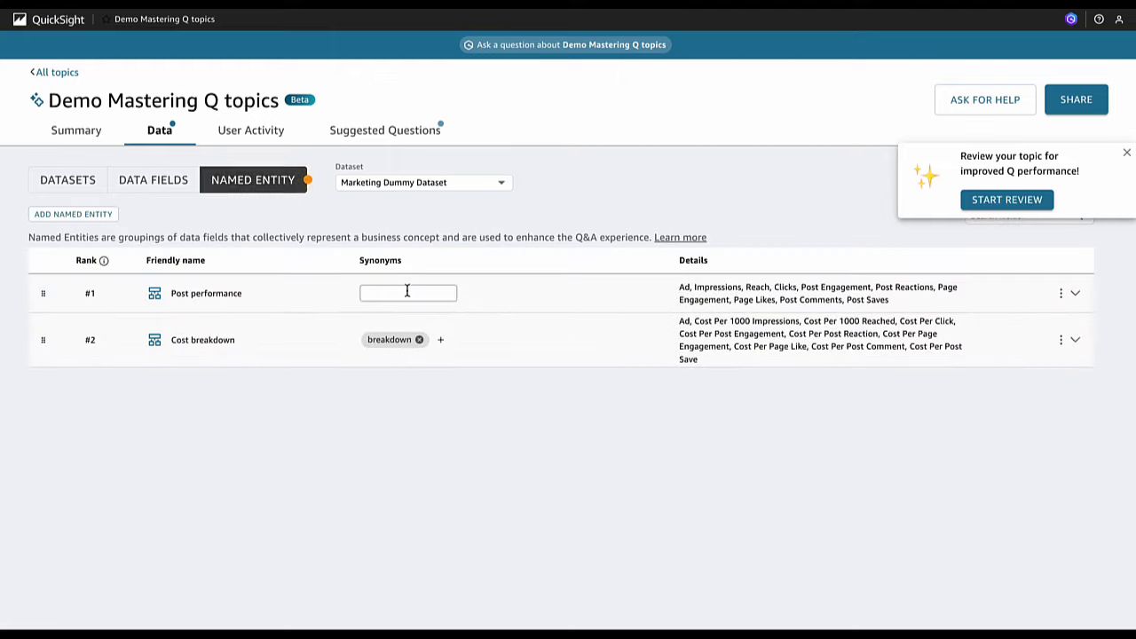
pyautogui.write('post metrics')
pyautogui.click(320, 300)
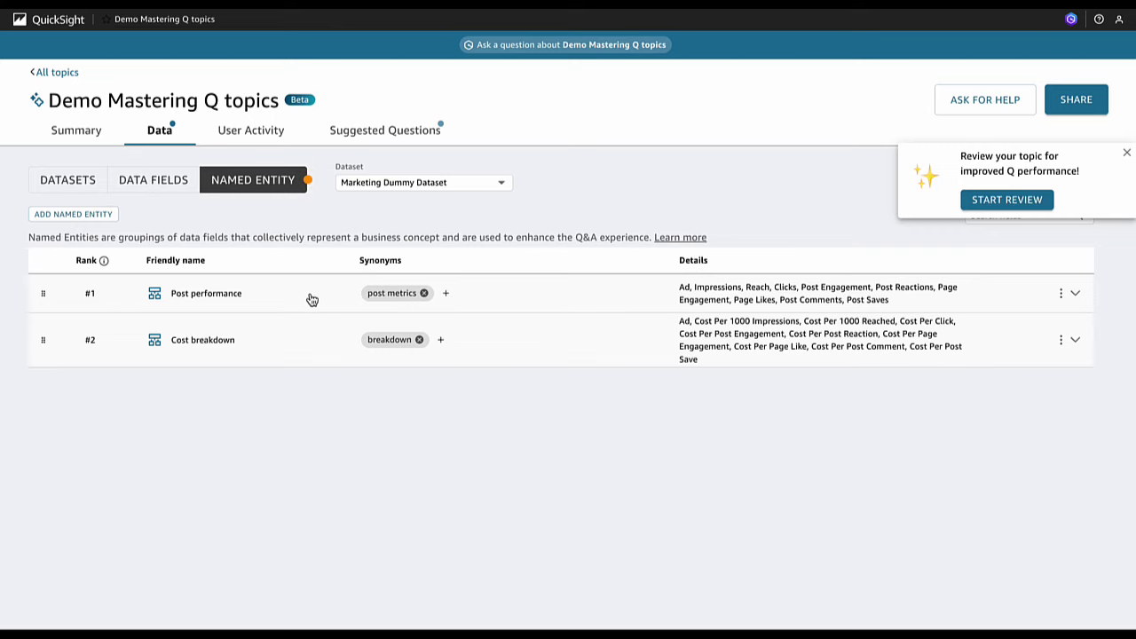
pyautogui.click(447, 292)
pyautogui.write('metrics')
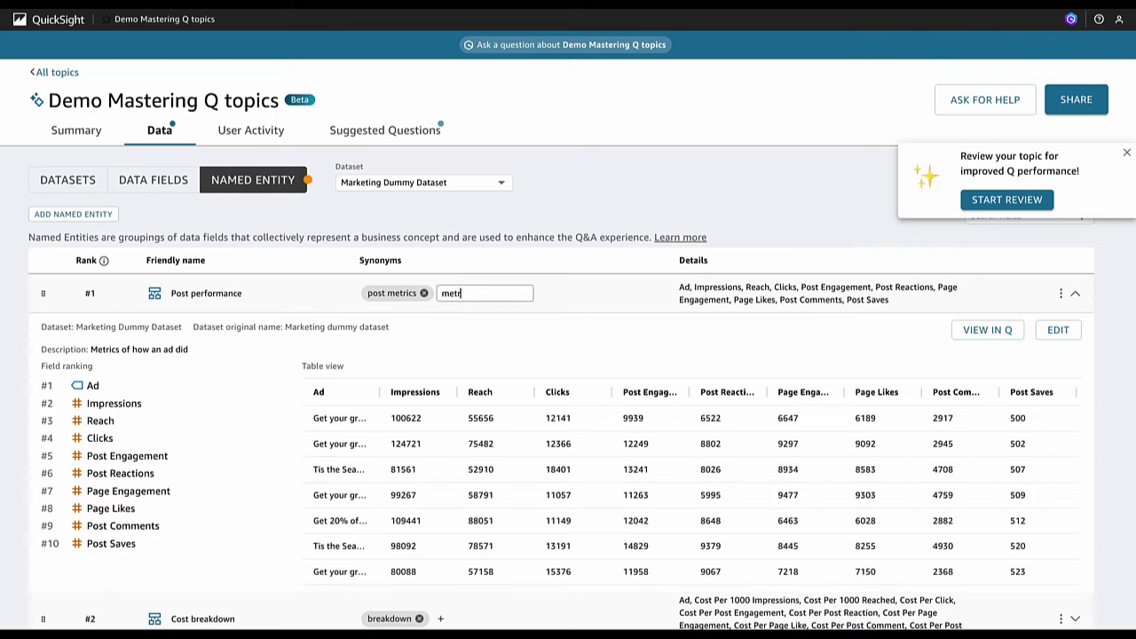
pyautogui.click(327, 305)
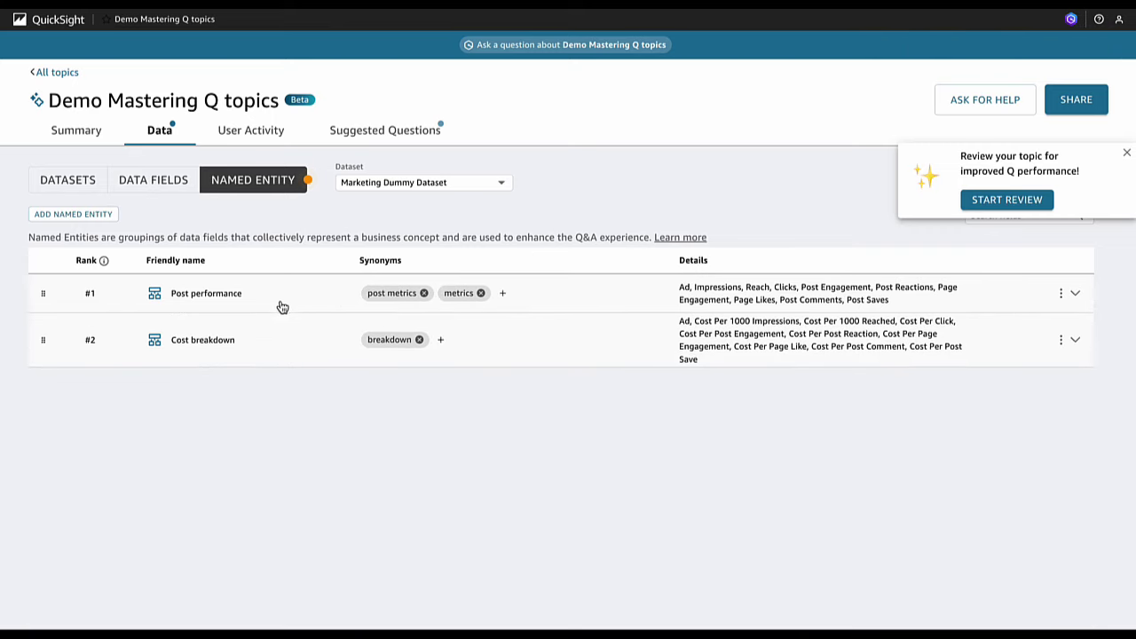
# Open the Post performance entity for editing and add Click Through Rate to its field ranking at rank 4, above Clicks
pyautogui.click(211, 300)
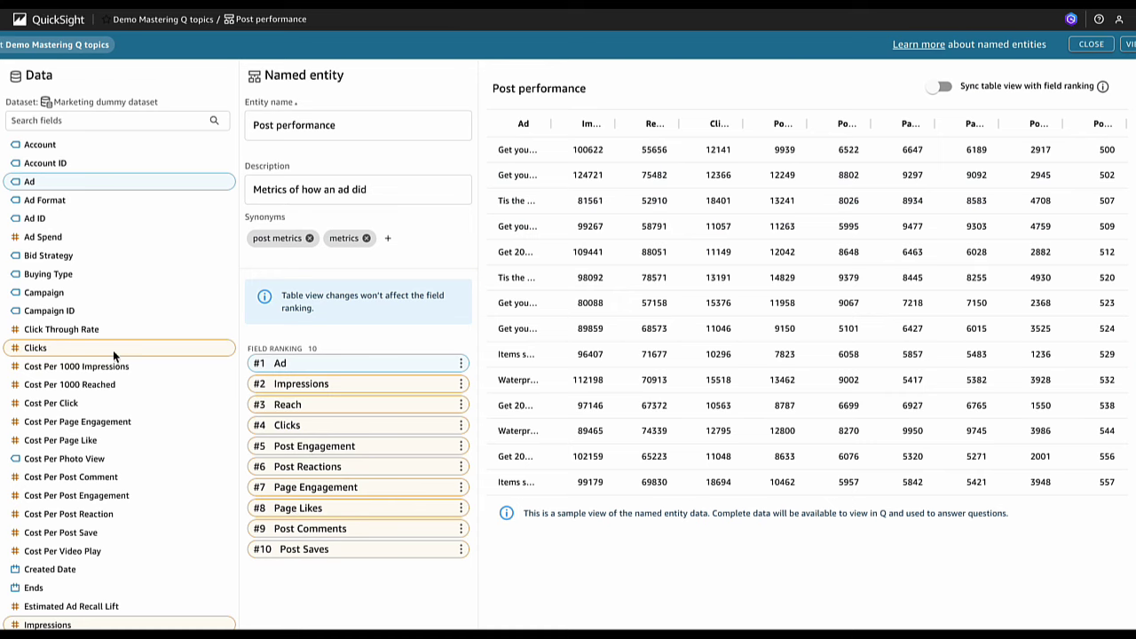
pyautogui.click(165, 332)
pyautogui.moveTo(359, 572); pyautogui.dragTo(359, 421)
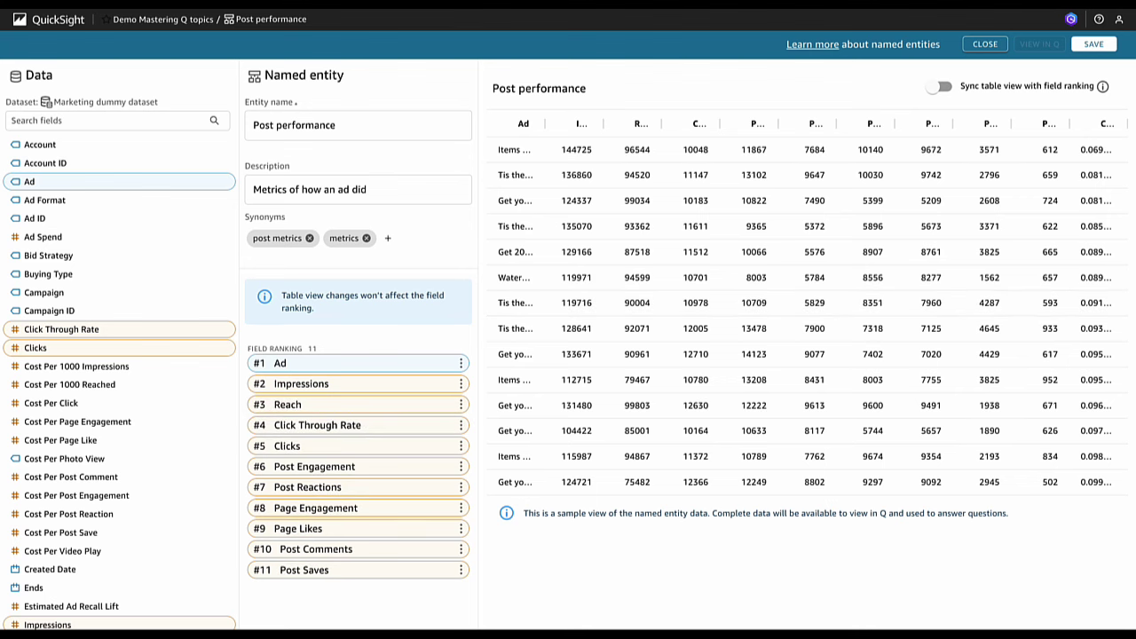
# Sync the table view with the field ranking, save the Post performance entity, and return to the topic's data fields with the tip dismissed
pyautogui.click(1092, 45)
pyautogui.click(943, 86)
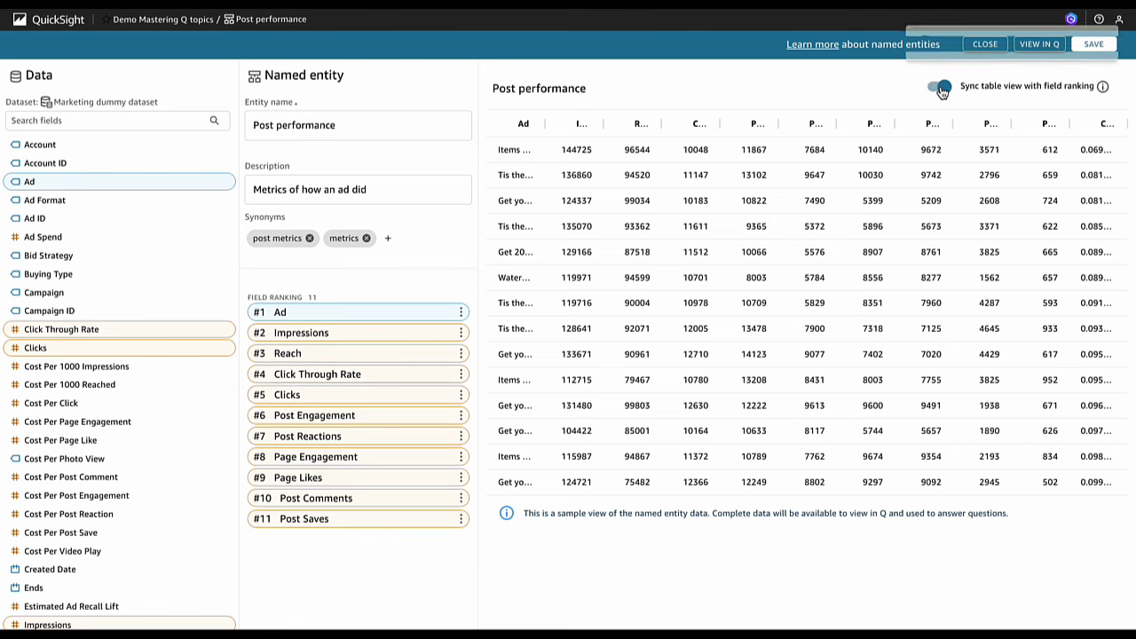
pyautogui.click(1096, 49)
pyautogui.click(1108, 42)
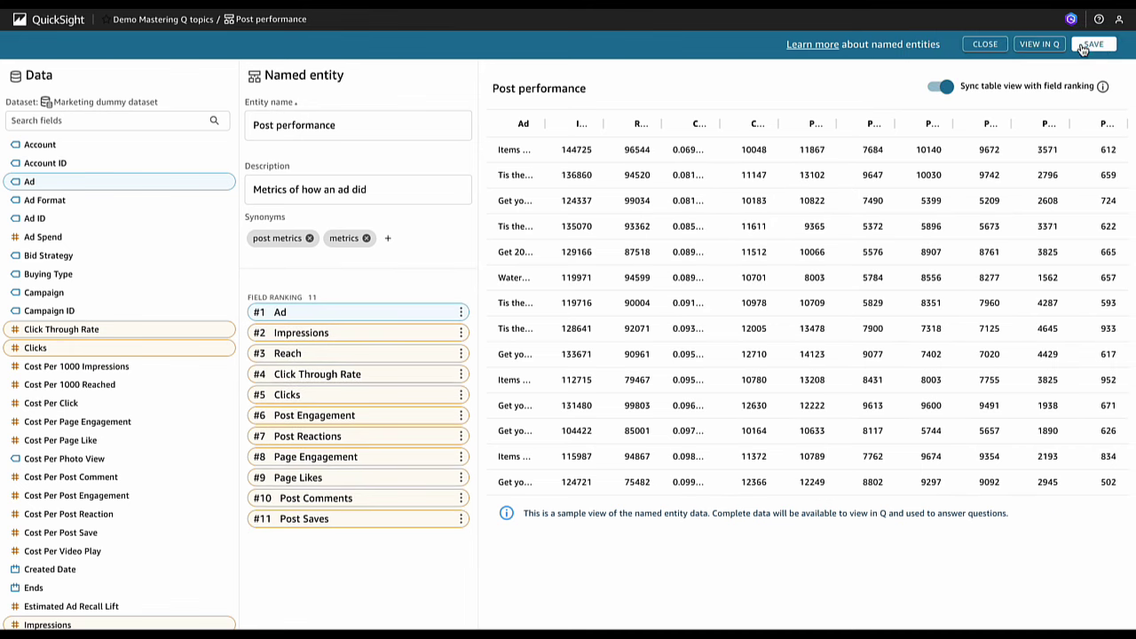
pyautogui.click(986, 44)
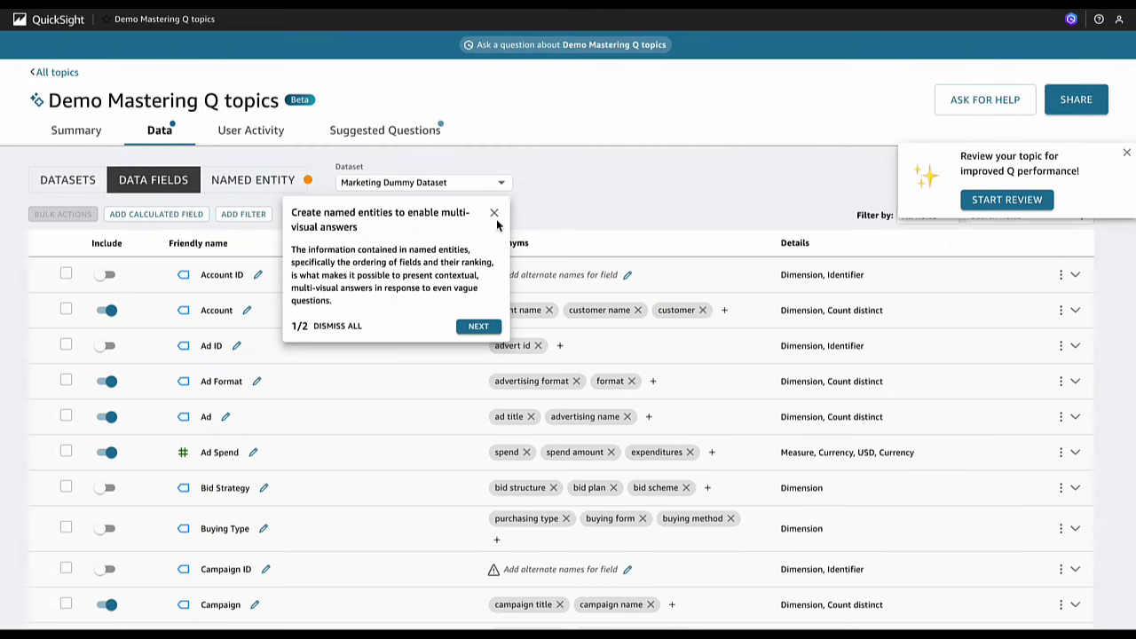
pyautogui.click(495, 213)
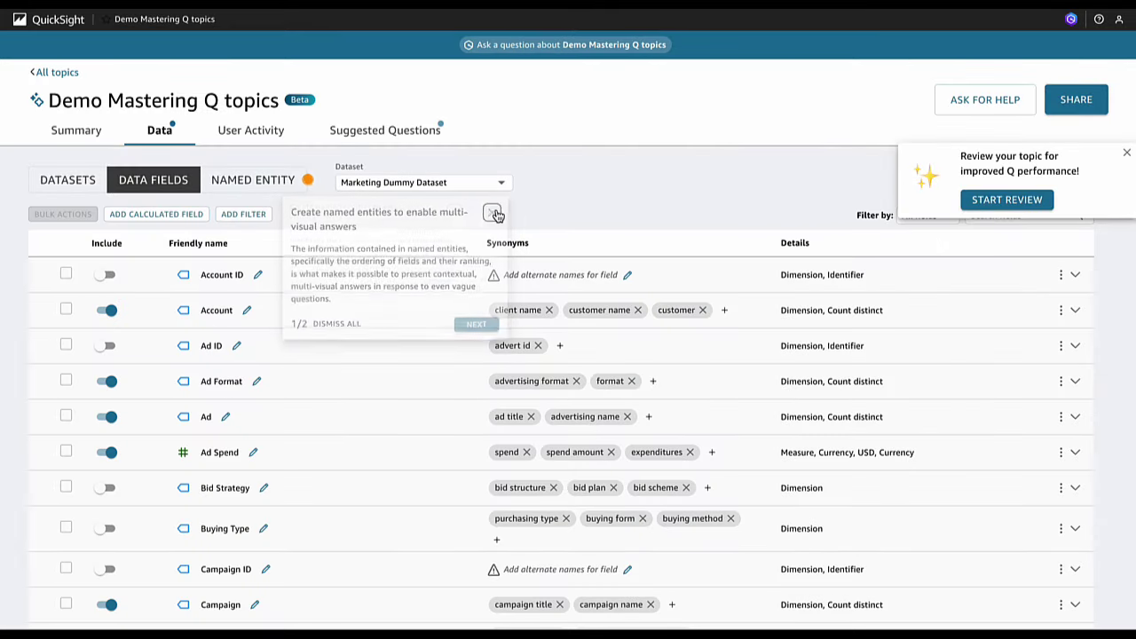
# Dismiss the topic review prompt and show the AI-generated list of the topic's suggested questions, closing its introductory tip
pyautogui.click(1127, 155)
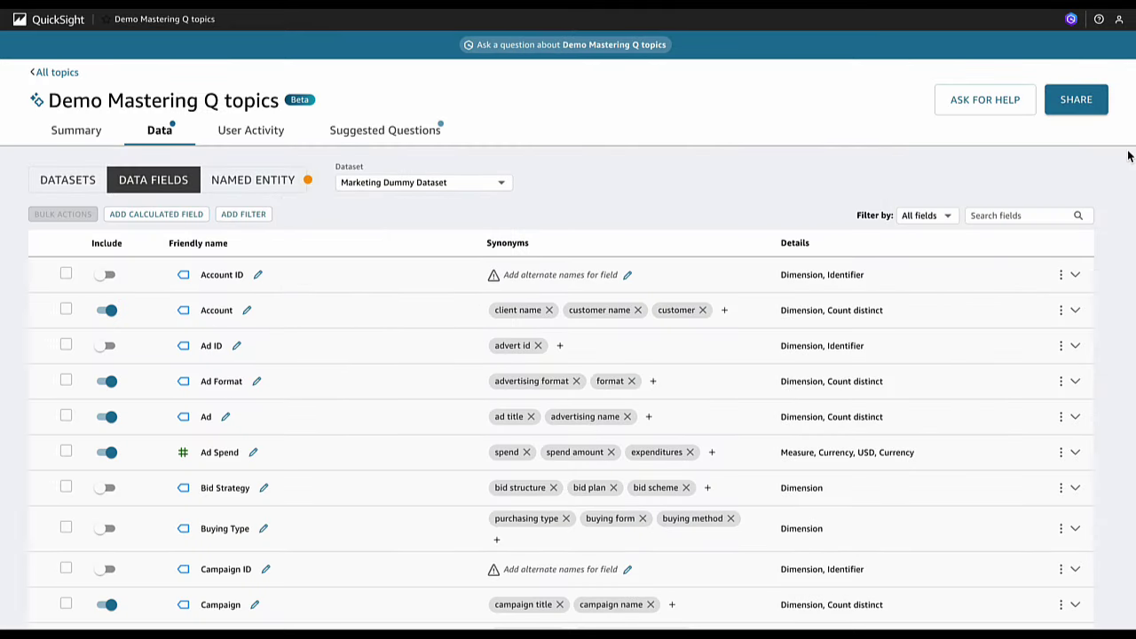
pyautogui.click(413, 130)
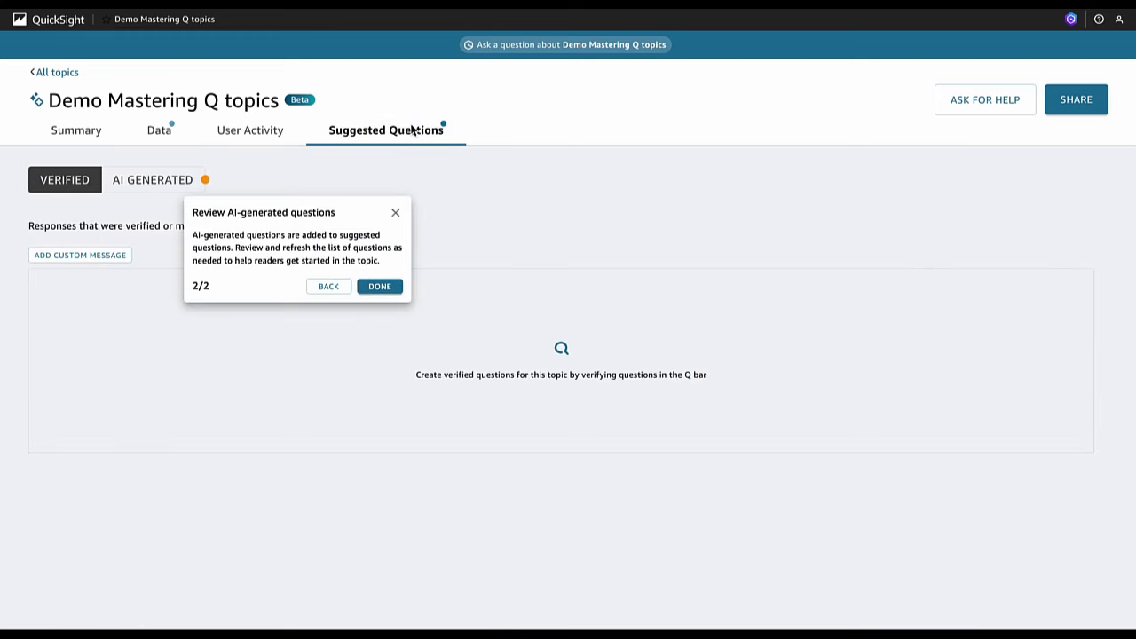
pyautogui.click(380, 287)
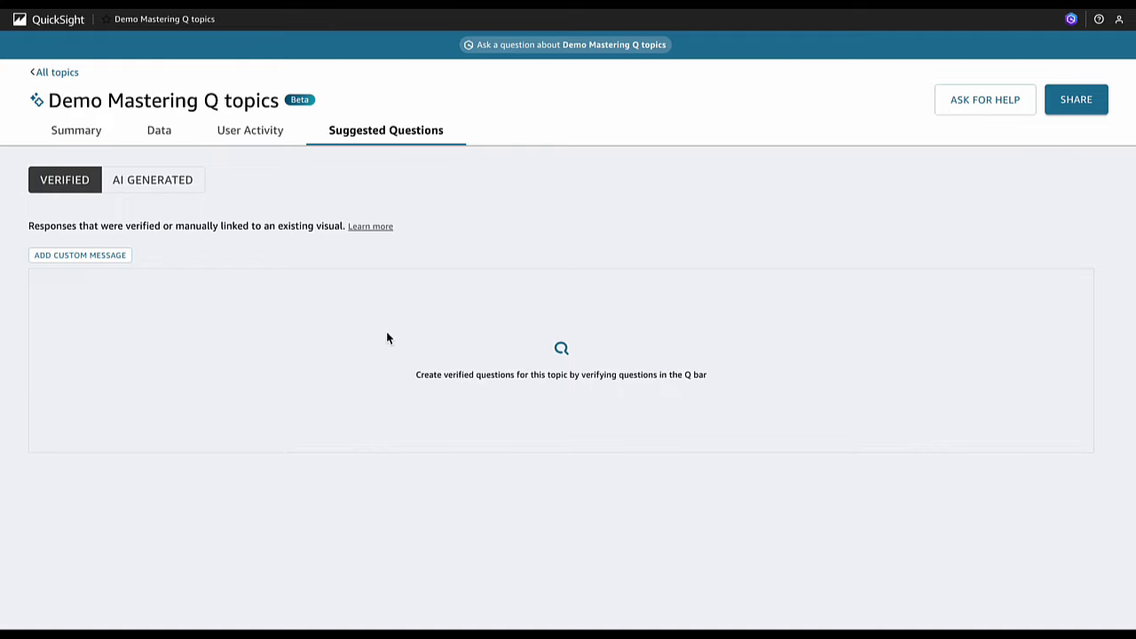
pyautogui.click(160, 181)
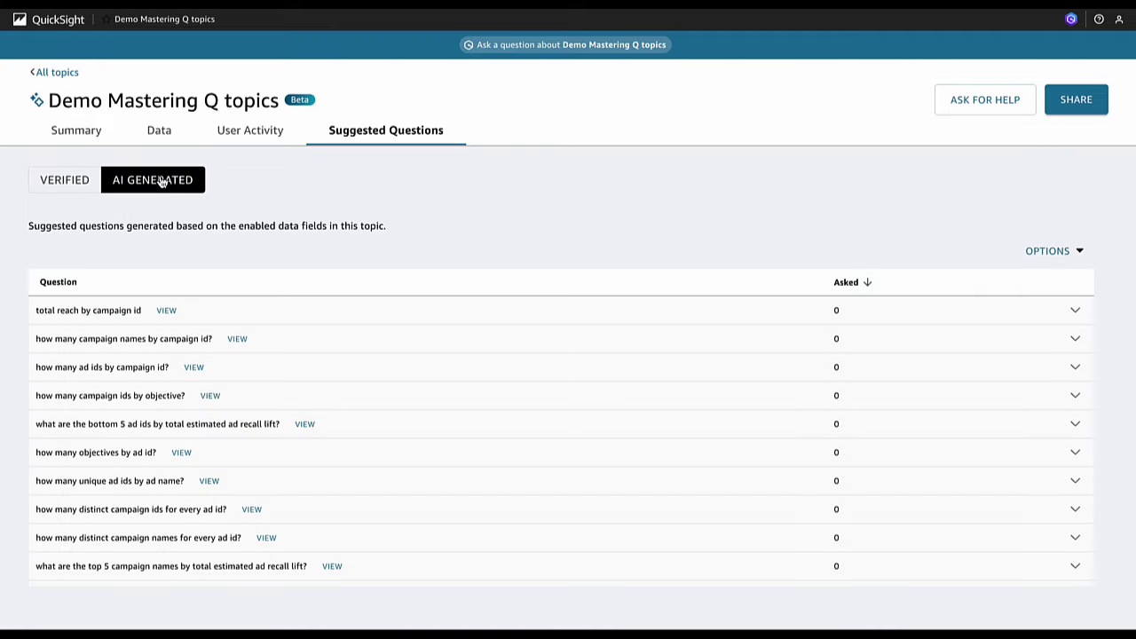
# View the answer to the AI-generated question "total reach by campaign id", check its visuals, and mark it as verified
pyautogui.click(166, 311)
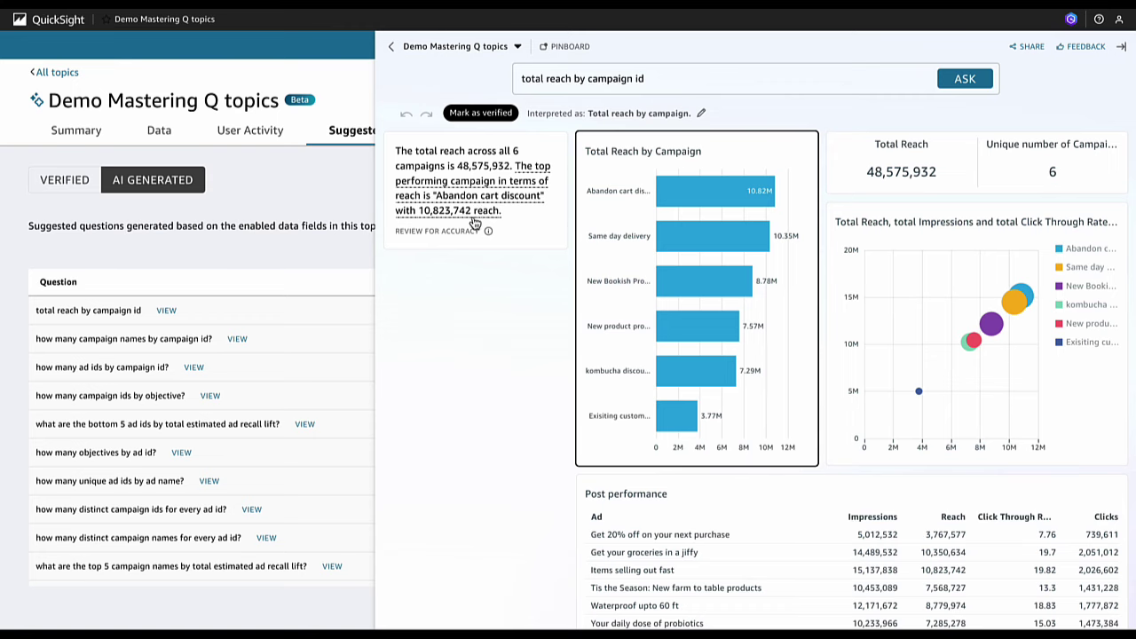
pyautogui.moveTo(693, 201)
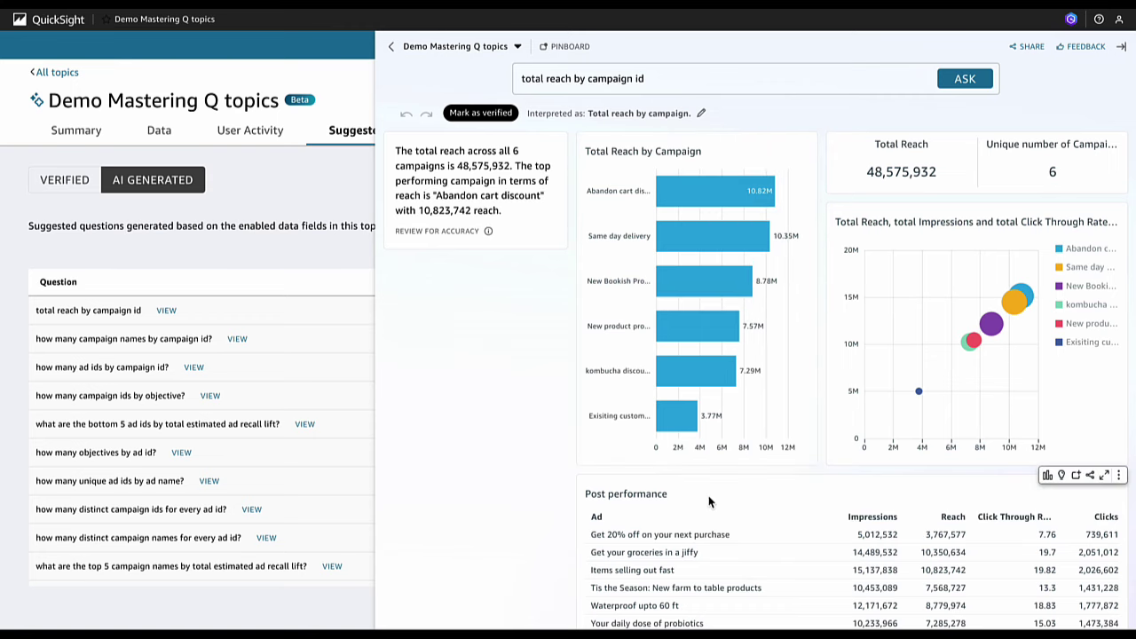
pyautogui.moveTo(1017, 306)
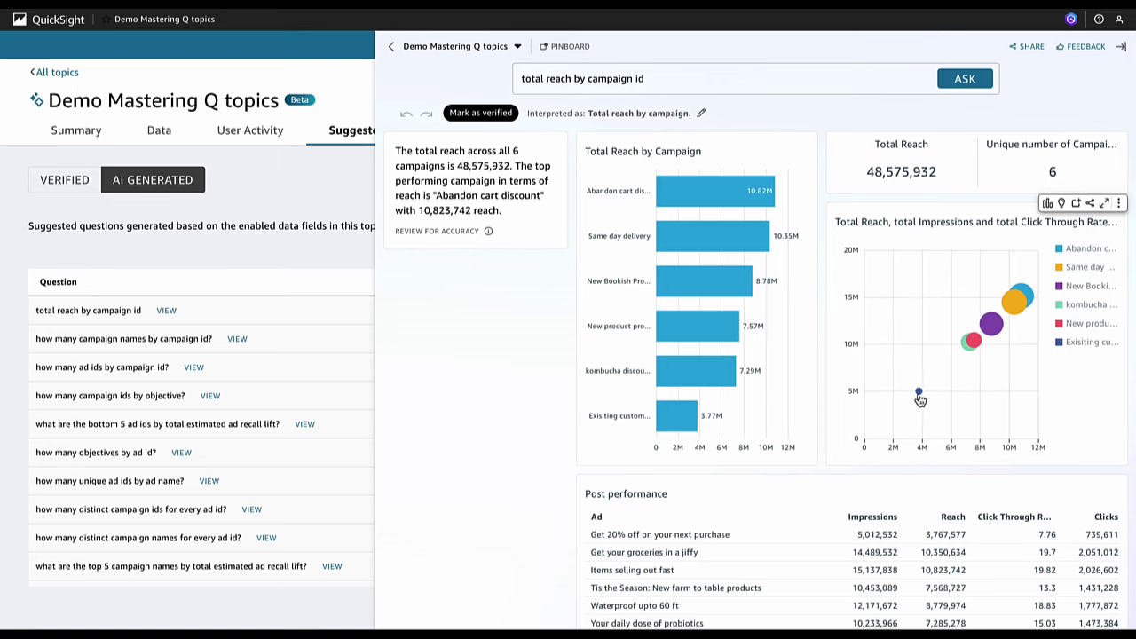
pyautogui.scroll(-1, 840, 488)
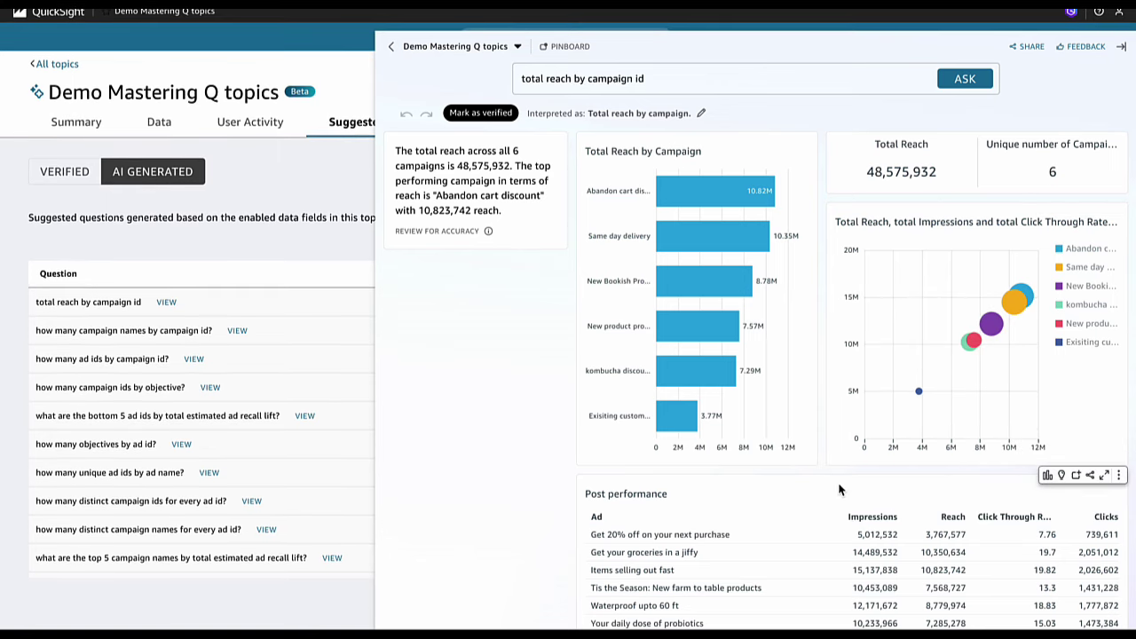
pyautogui.click(472, 114)
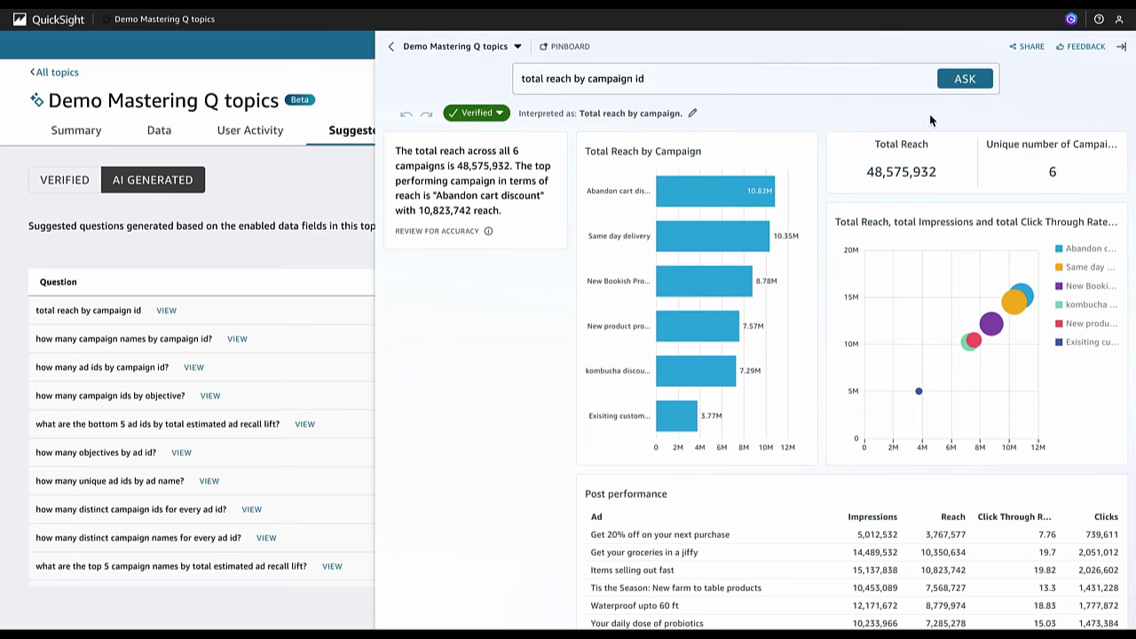
# Return to the topic's question start page and ask "top ad performance last year"
pyautogui.click(391, 49)
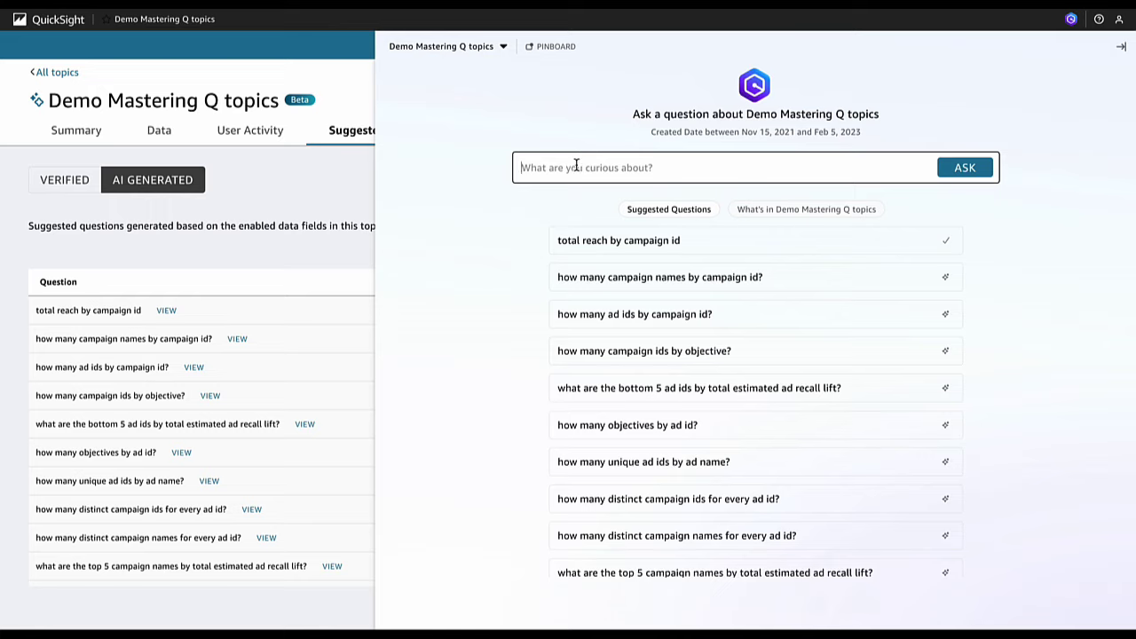
pyautogui.write('top ad performance last year')
pyautogui.press('Return')
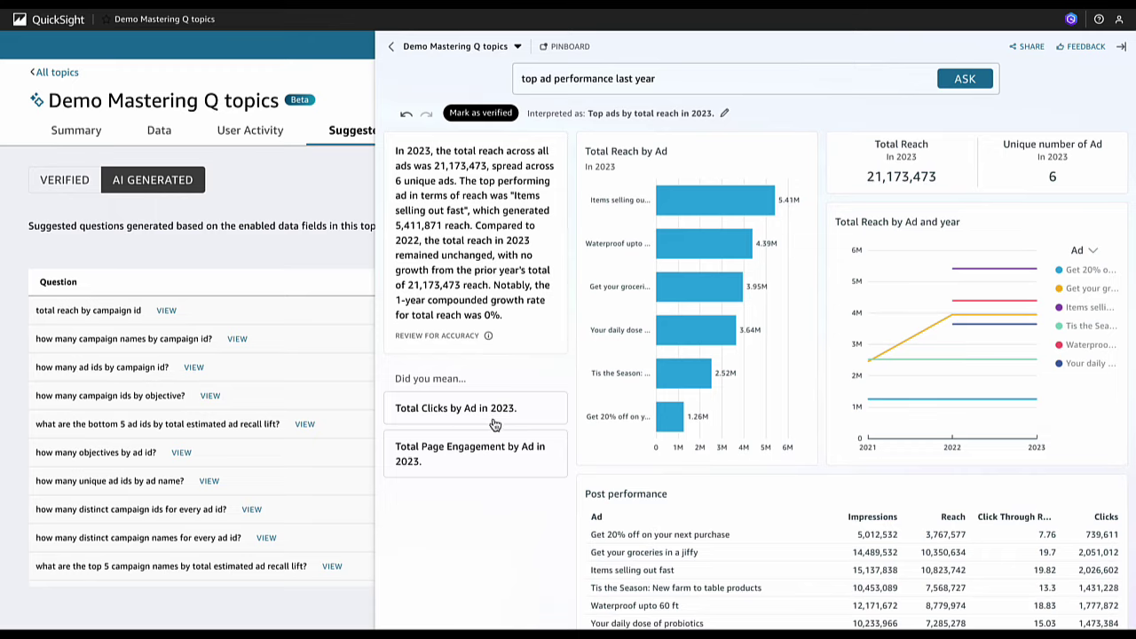
# Switch to the alternative interpretation "Total Page Engagement by Ad in 2023.", review its visuals and narrative, and mark the answer as verified
pyautogui.click(495, 459)
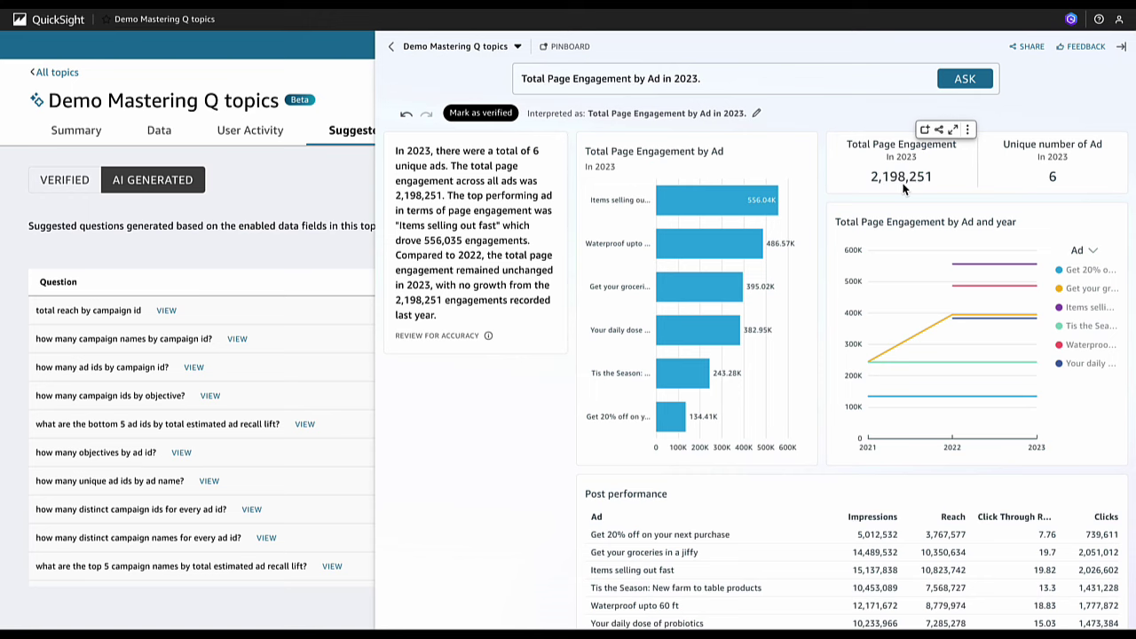
pyautogui.moveTo(952, 316)
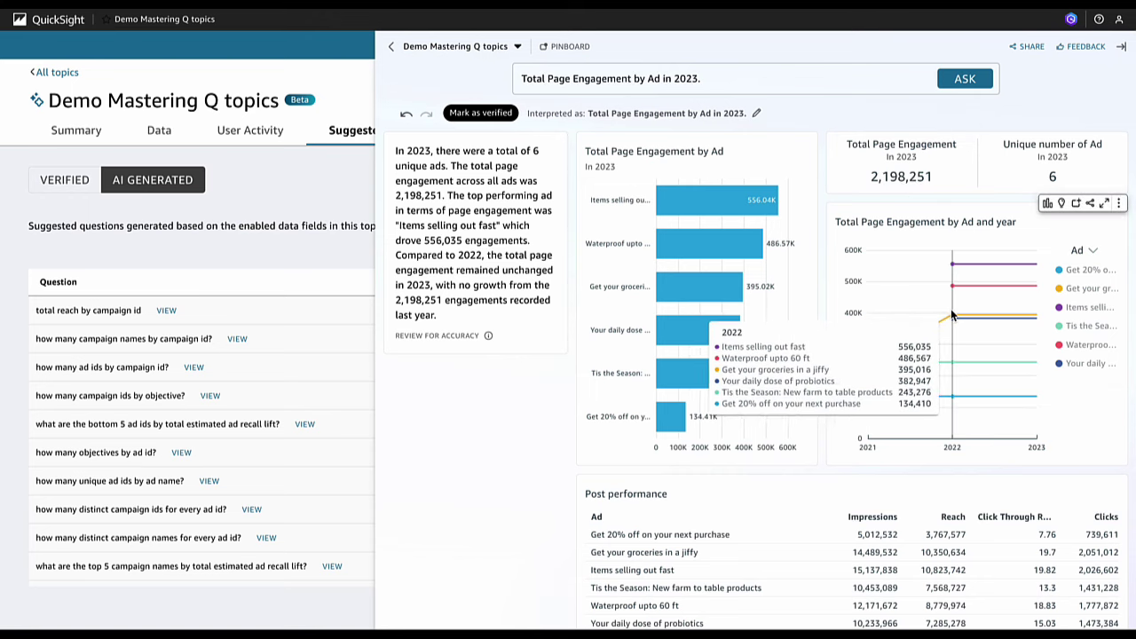
pyautogui.moveTo(719, 220)
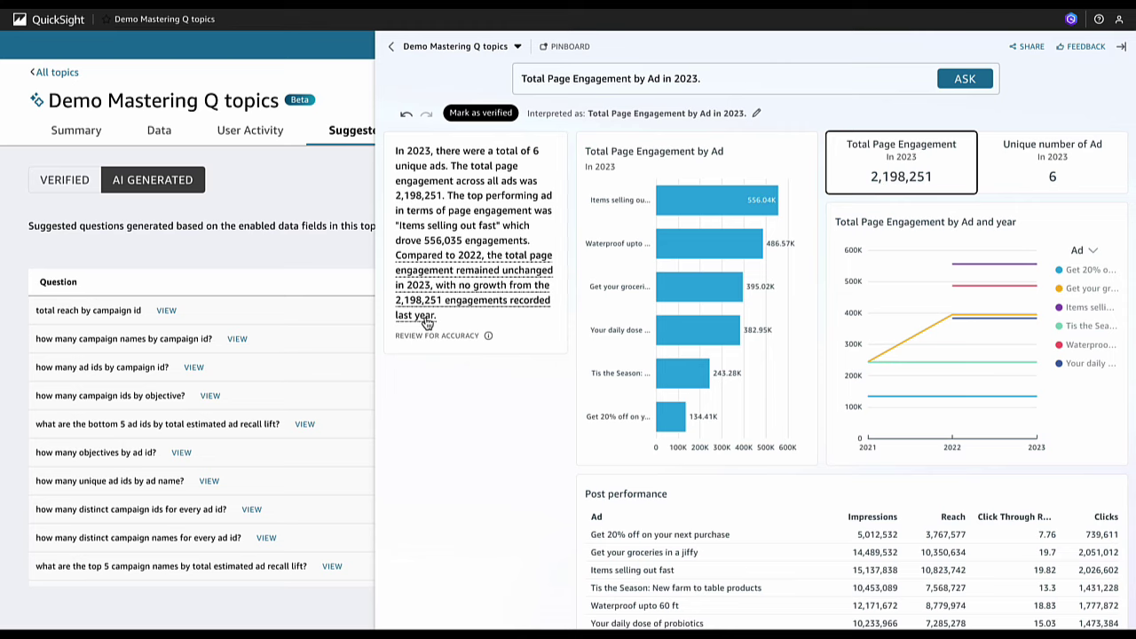
pyautogui.click(493, 112)
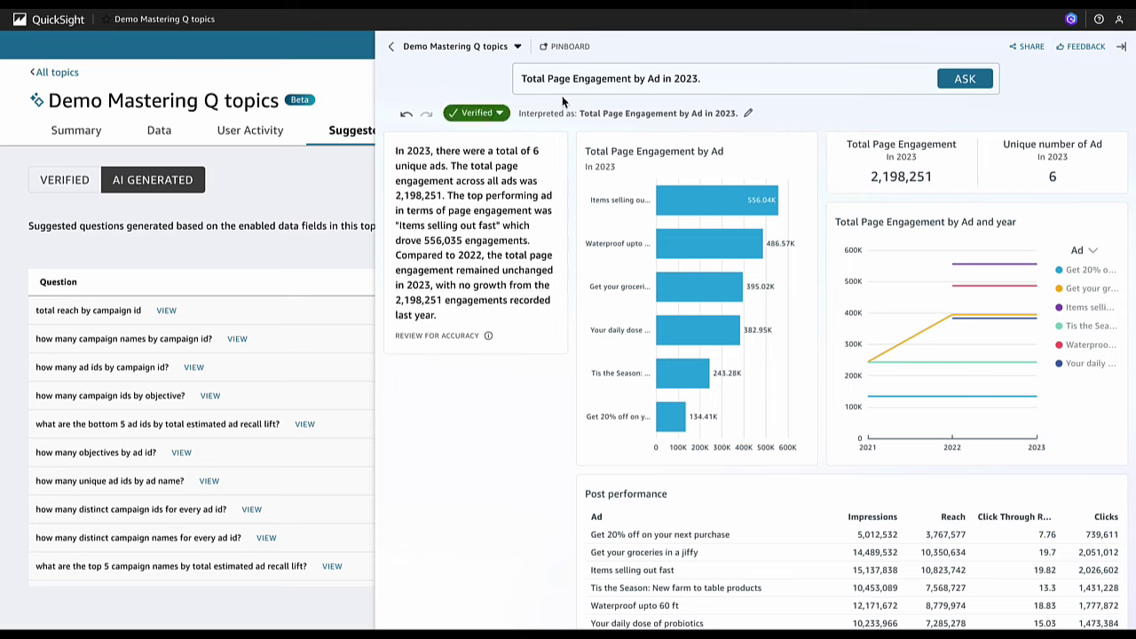
# Close the question pane and show the topic's verified suggested questions
pyautogui.click(1121, 48)
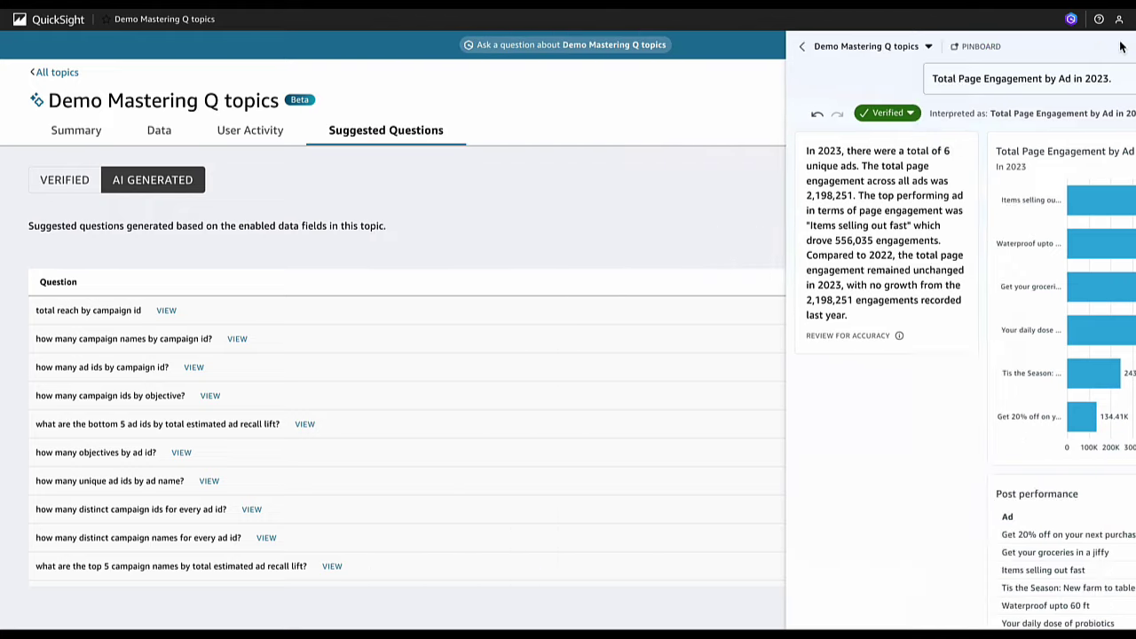
pyautogui.click(70, 182)
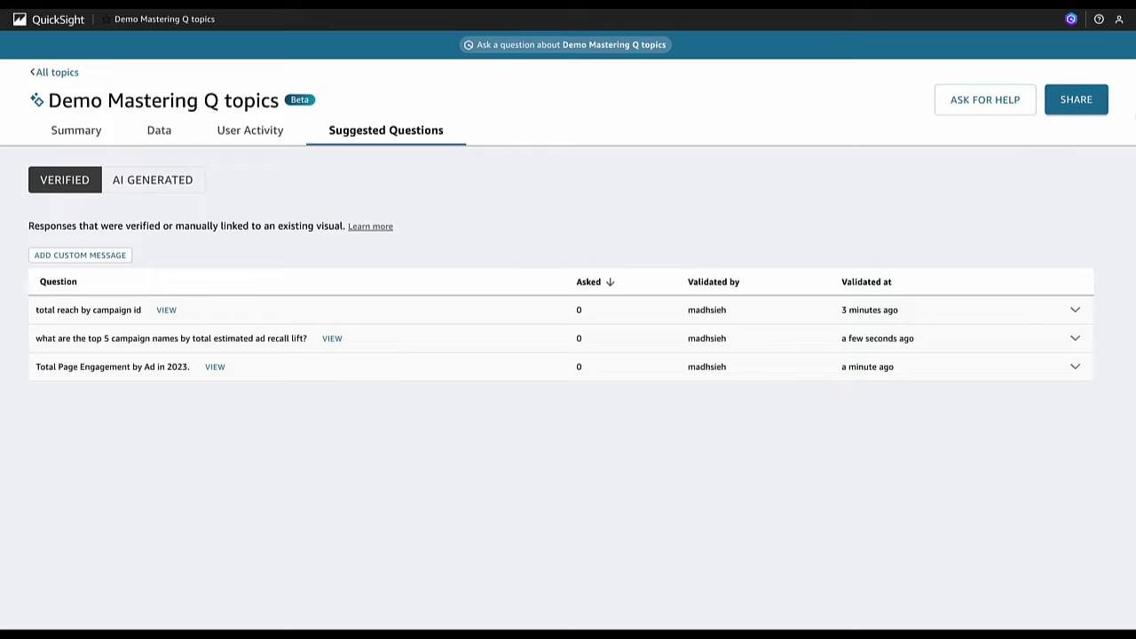
# Look at the options for sharing the topic with users and groups, close them without sharing, and show the topic's summary
pyautogui.click(1080, 105)
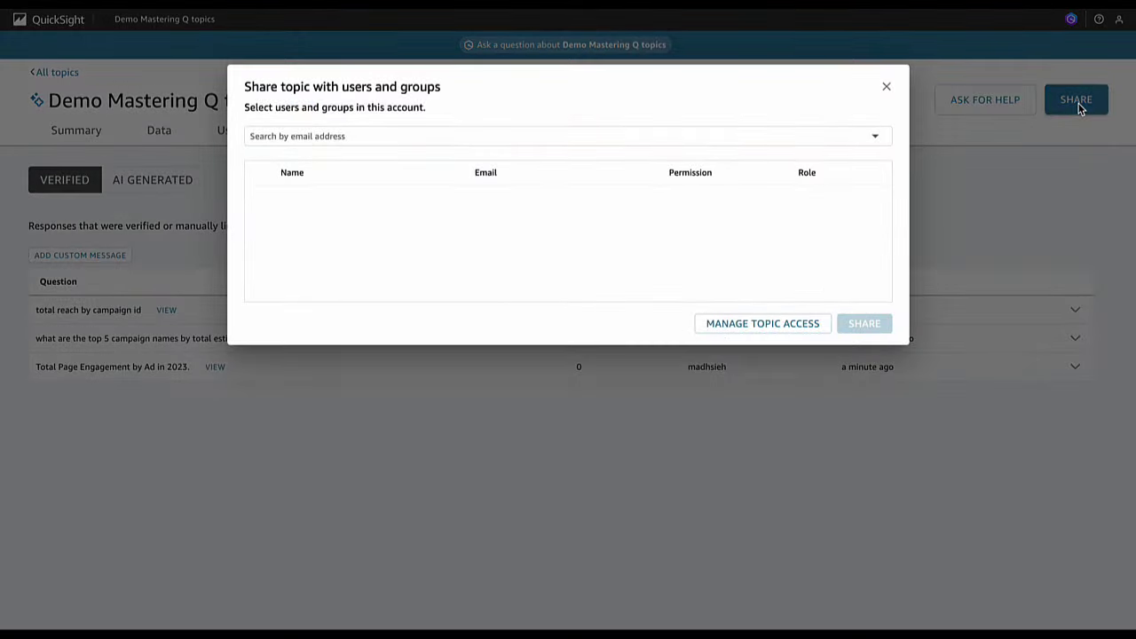
pyautogui.click(814, 137)
pyautogui.click(887, 89)
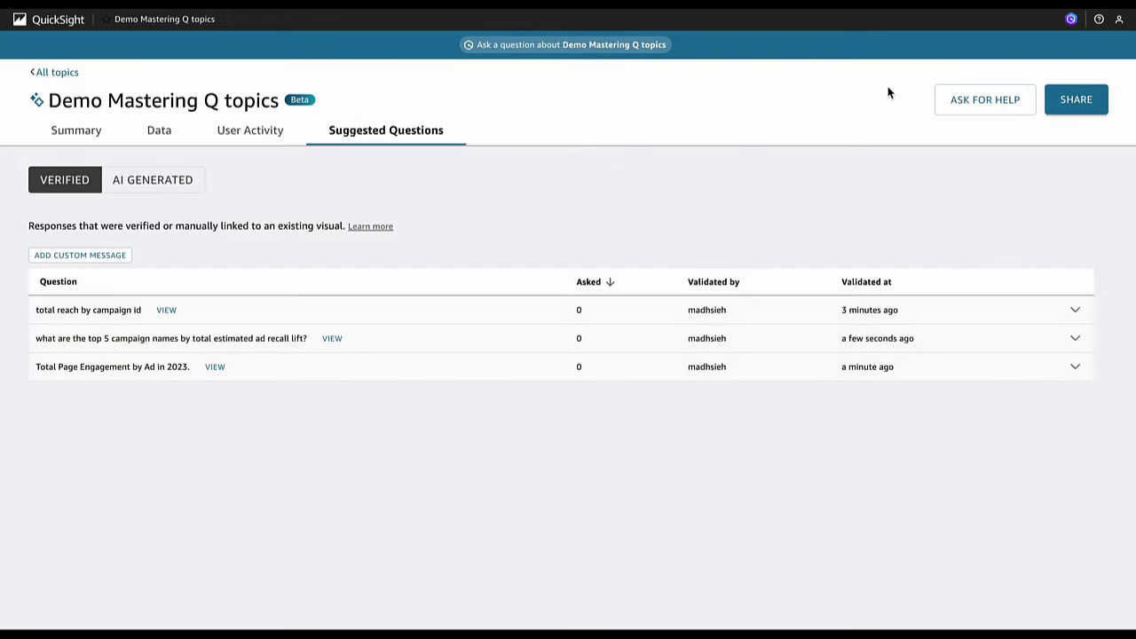
pyautogui.click(62, 133)
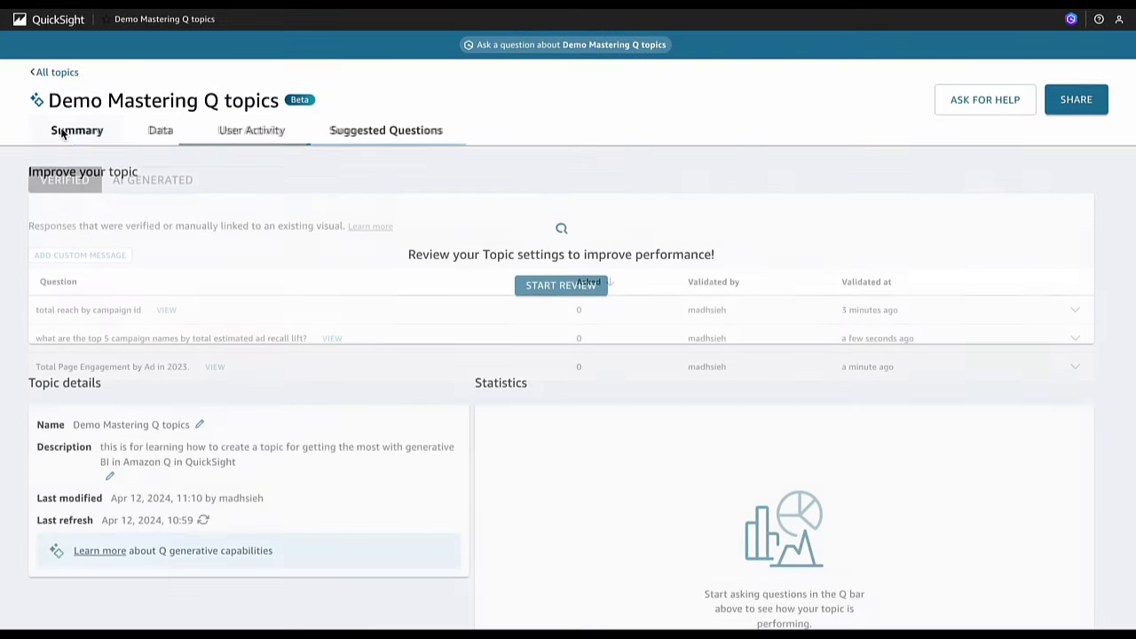